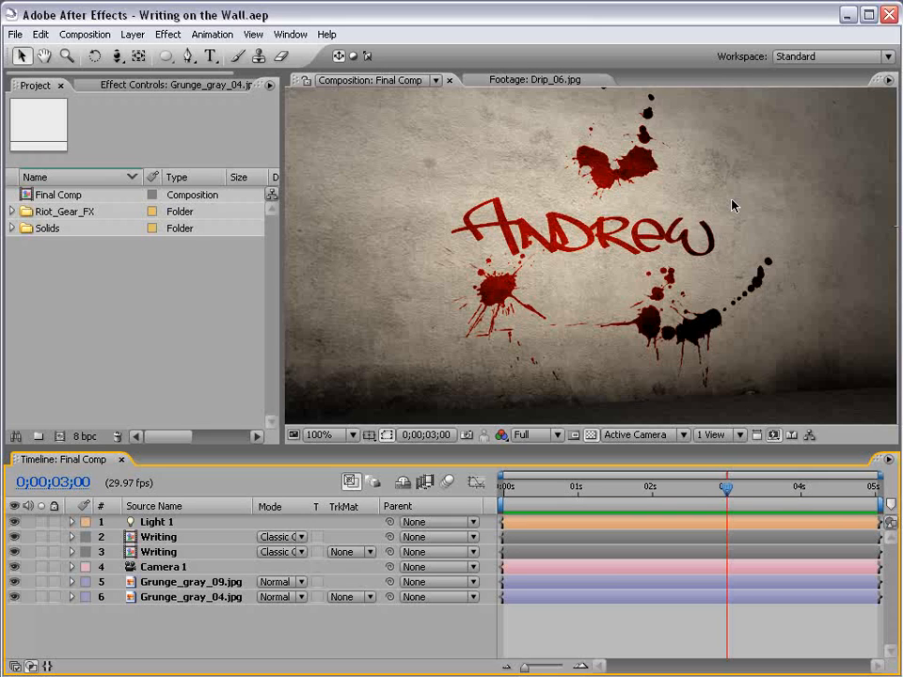
- Preview the finished wall-writing animation in Final Comp from its first frame and stop the playback
scroll(580, 248, "down", 1)
scroll(580, 249, "up", 1)
key("KP_0")
key("Home")
key("KP_0")
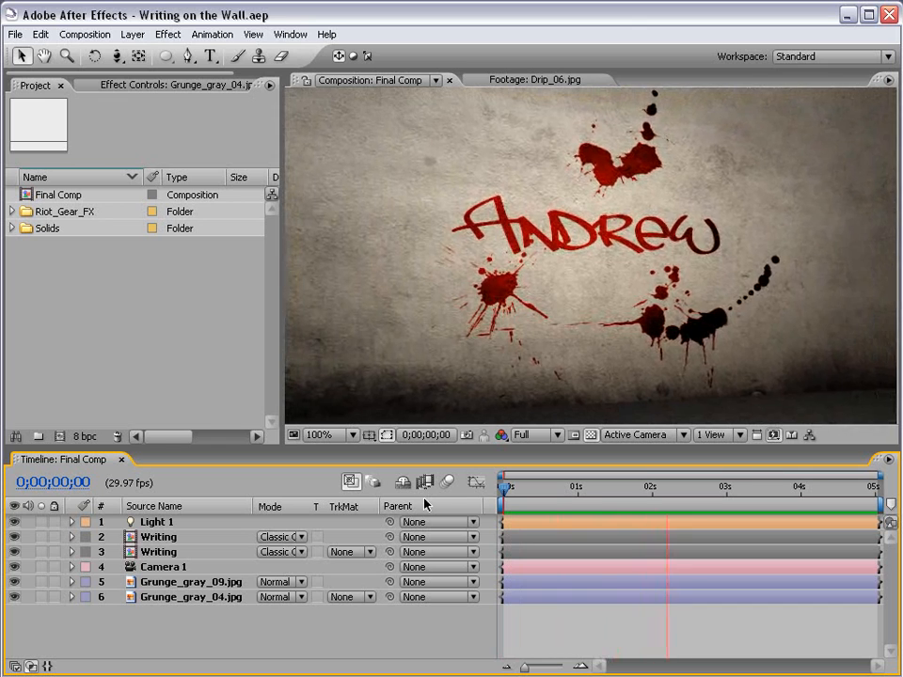
key("space")
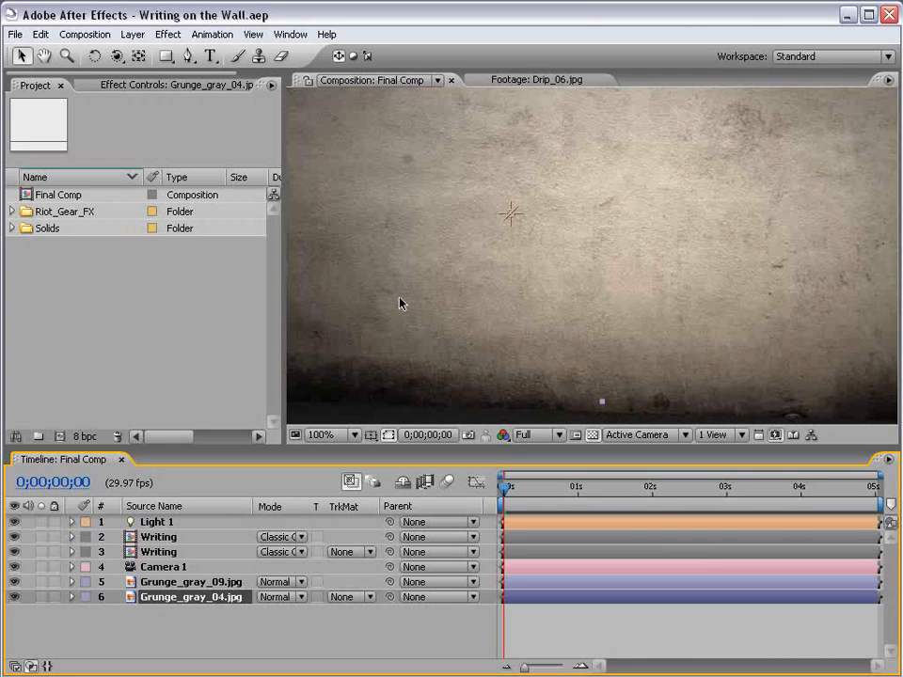
left_click(543, 635)
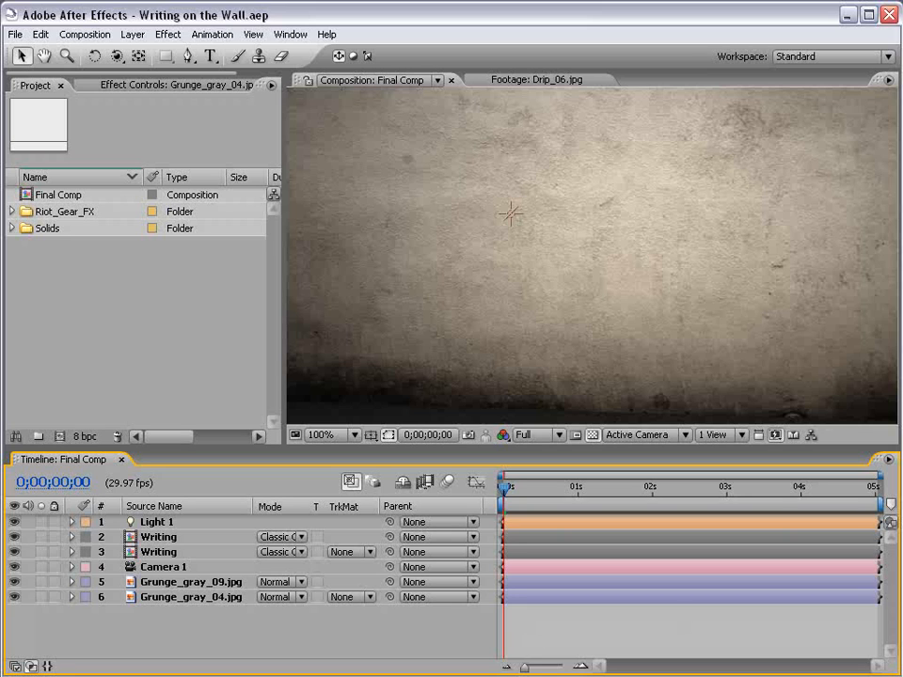
- Create a new composition named Writing with the NTSC DV preset
left_click(82, 34)
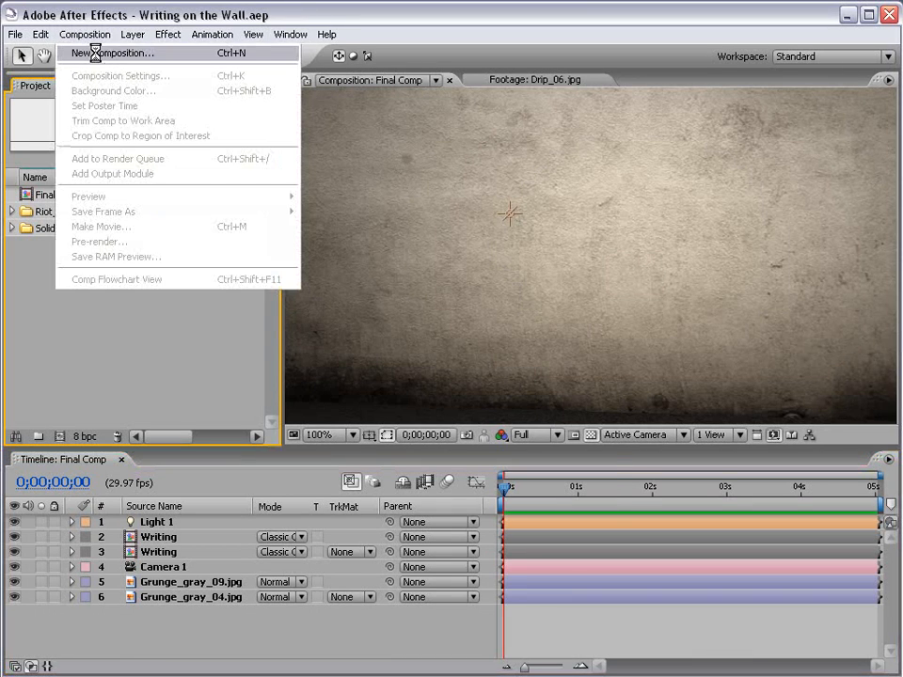
left_click(95, 53)
left_click(354, 239)
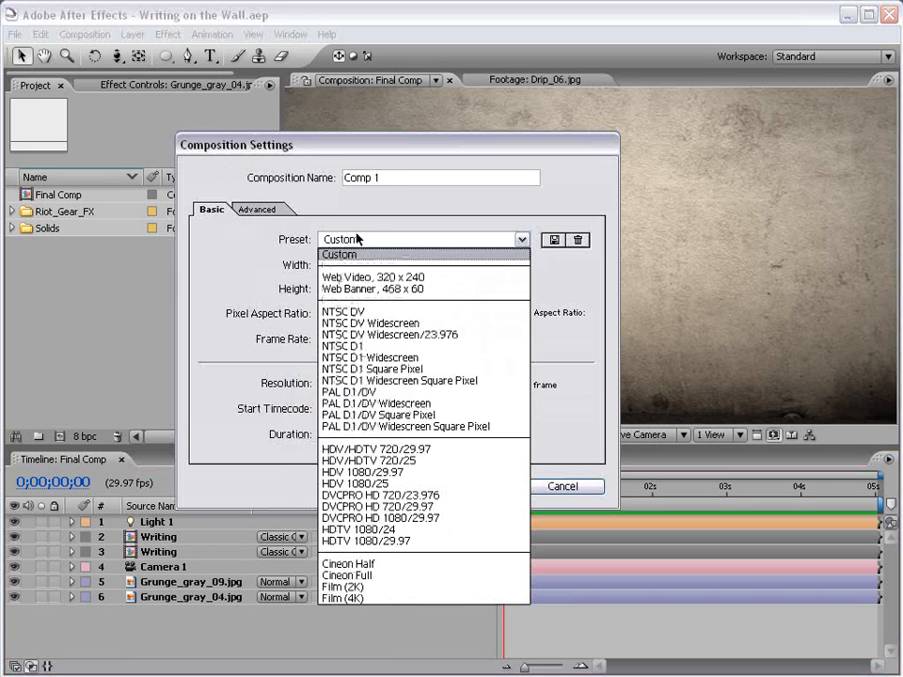
left_click(355, 311)
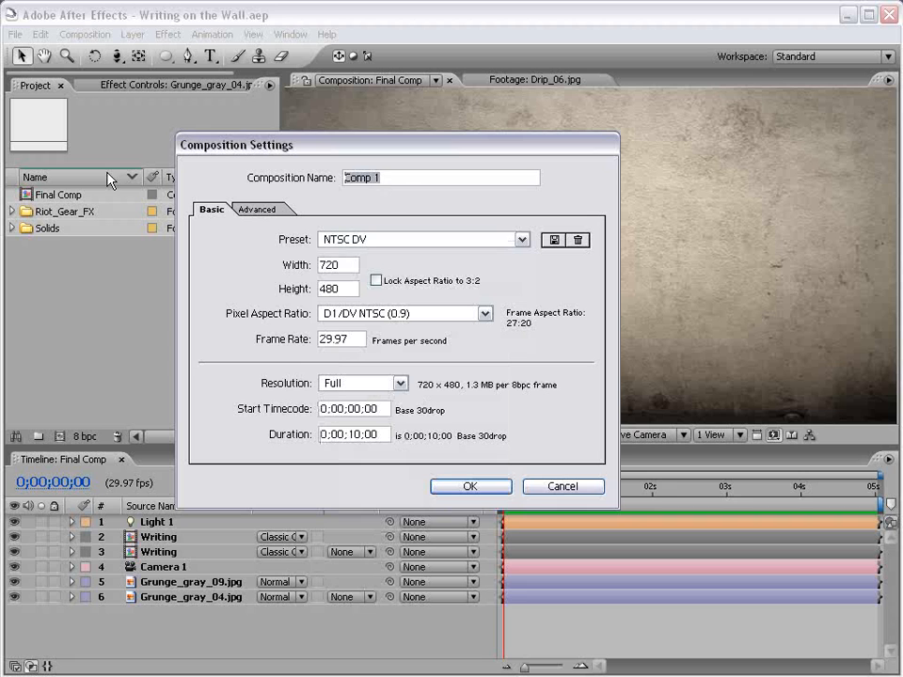
type("Writing")
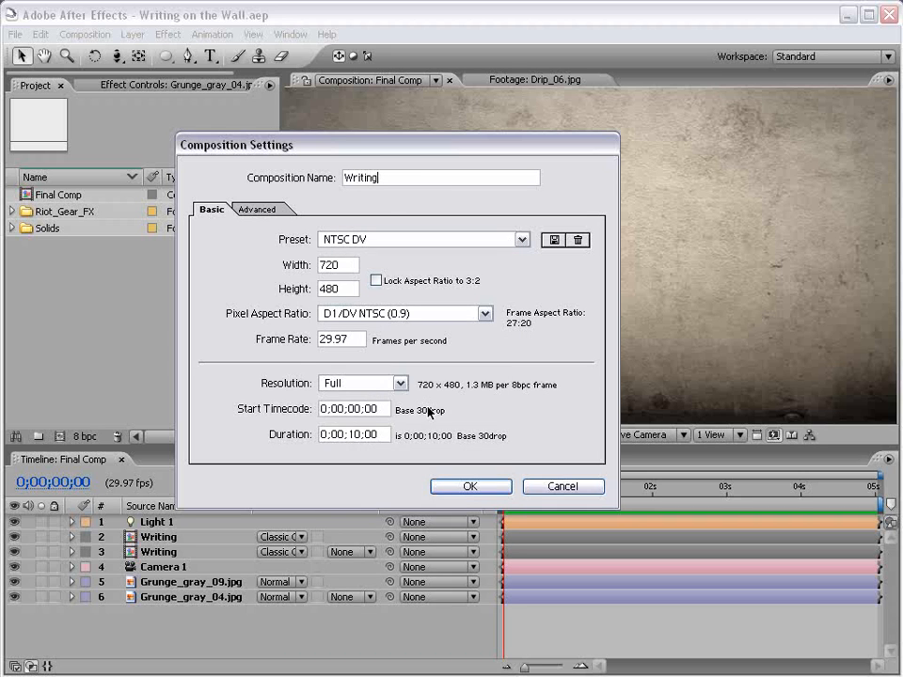
left_click(468, 486)
- Add a text layer in the Writing composition containing the artist's first name
left_click(210, 57)
left_click(503, 270)
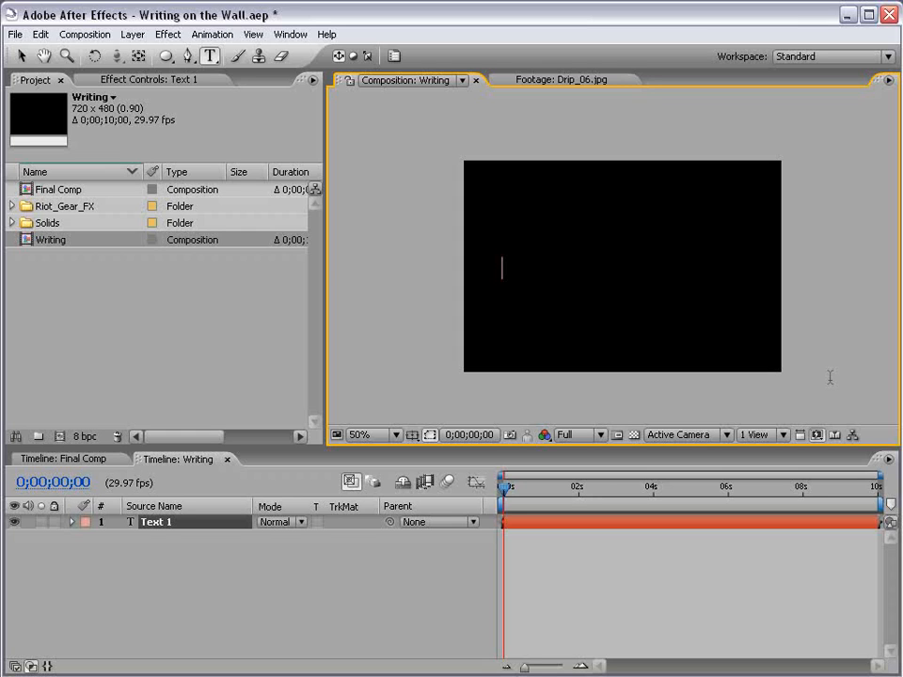
type("Andrew")
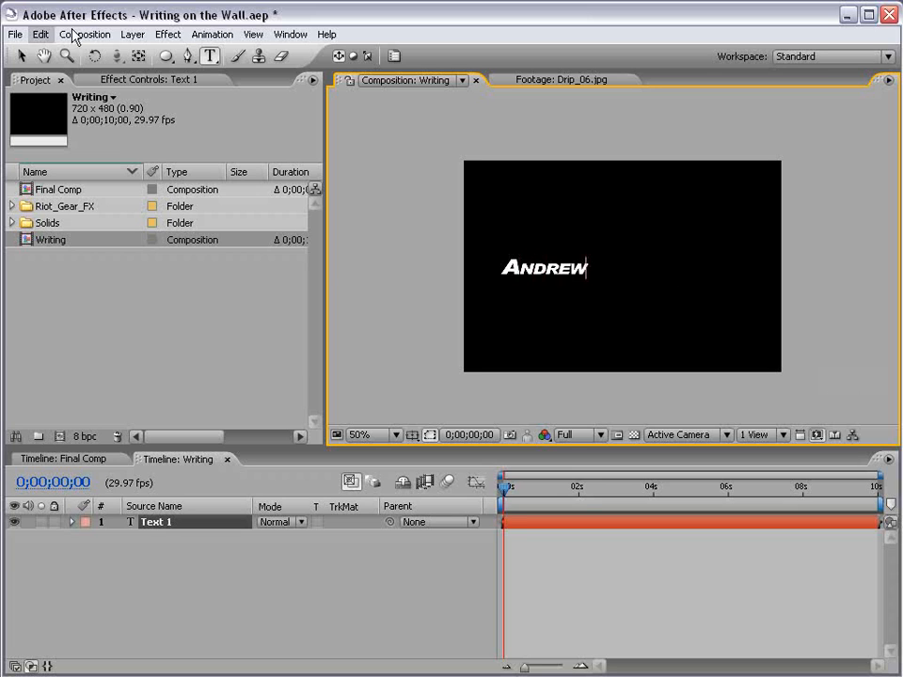
- Change the font of the whole name text to TagsXtreme
left_click(395, 56)
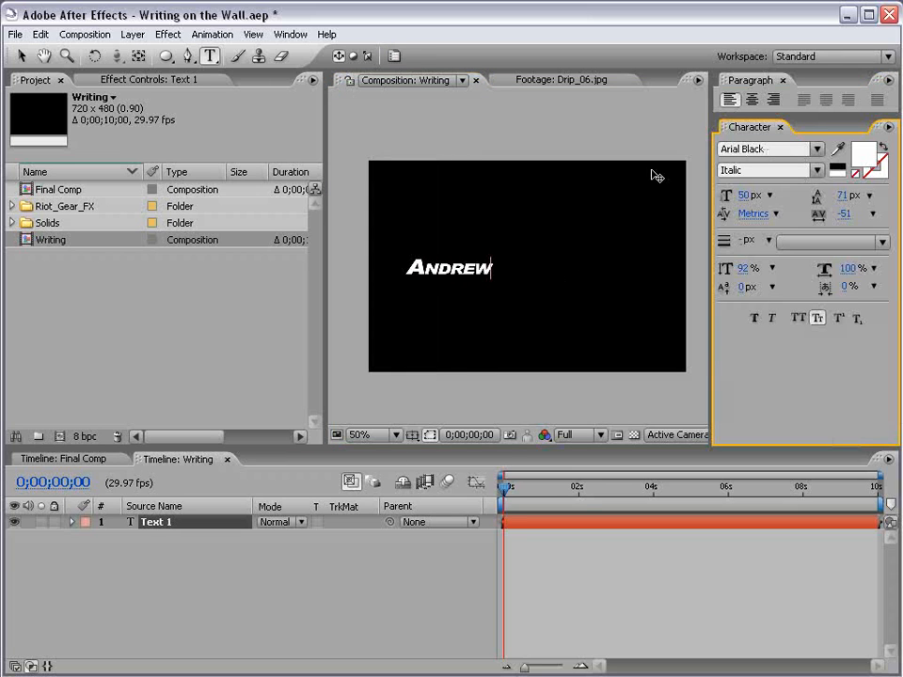
double_click(464, 271)
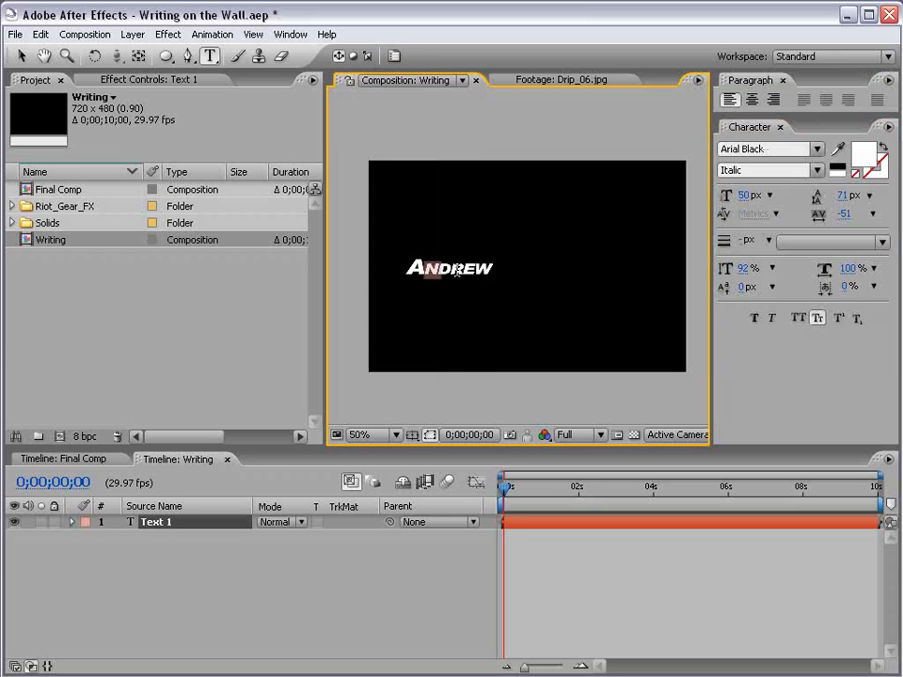
left_click(784, 150)
type("tag")
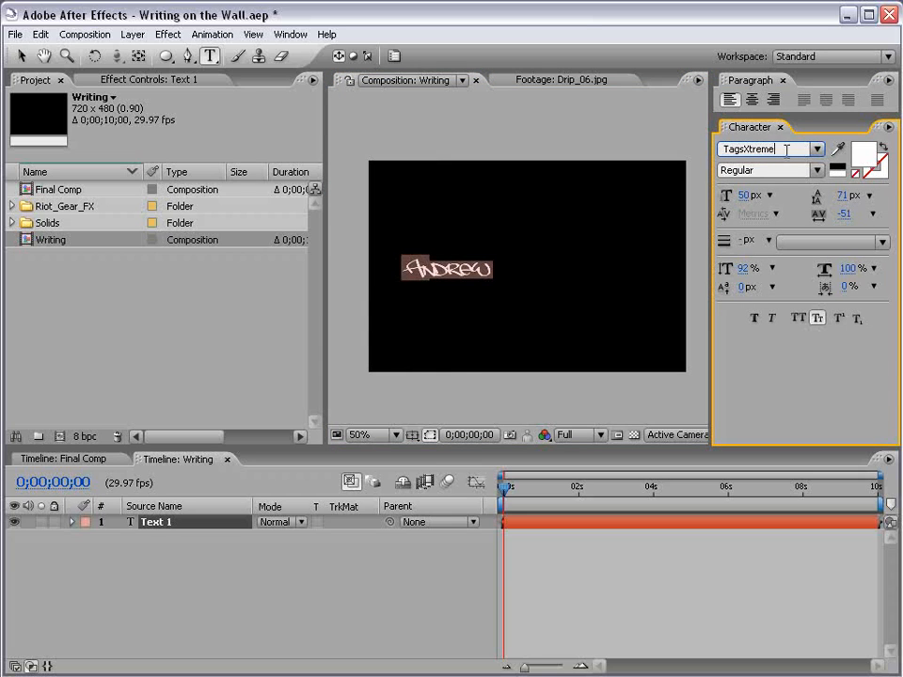
key("Return")
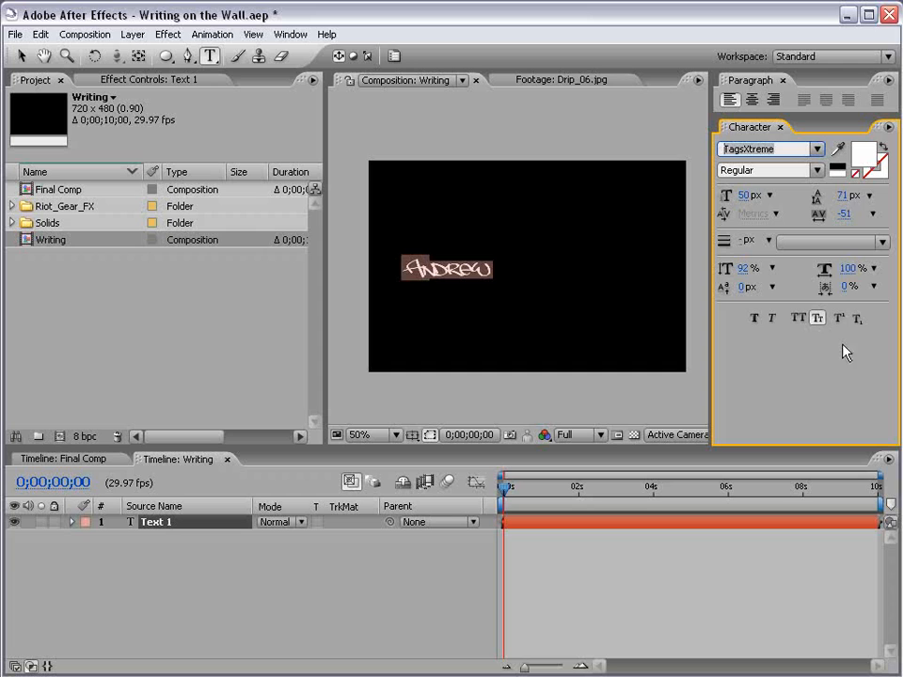
- Enlarge the name text to 118 px and set its tracking to -30
left_click_drag(743, 195, 786, 195)
left_click(20, 56)
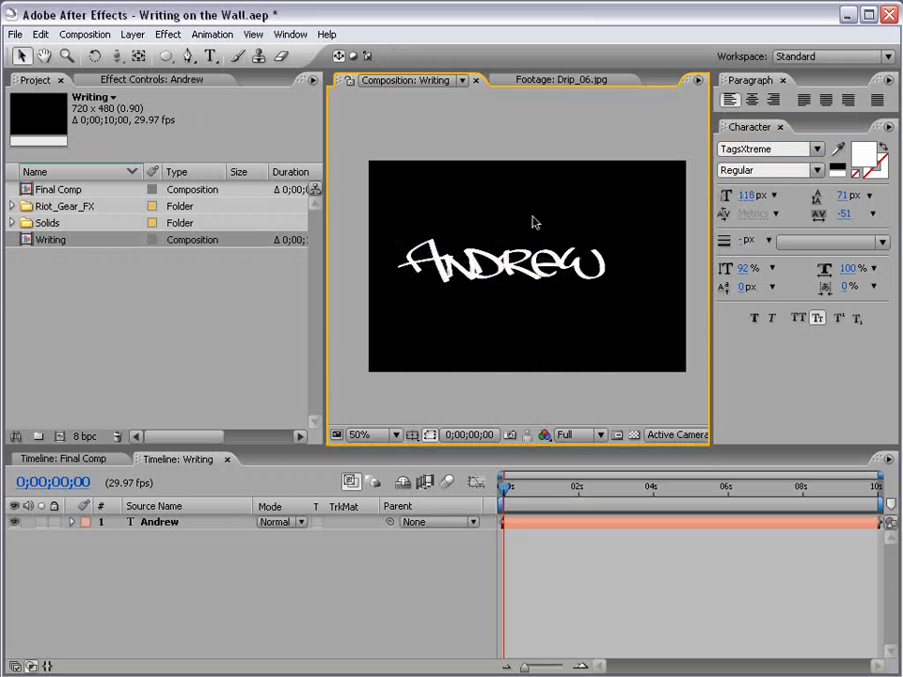
left_click_drag(844, 214, 864, 216)
left_click(565, 200)
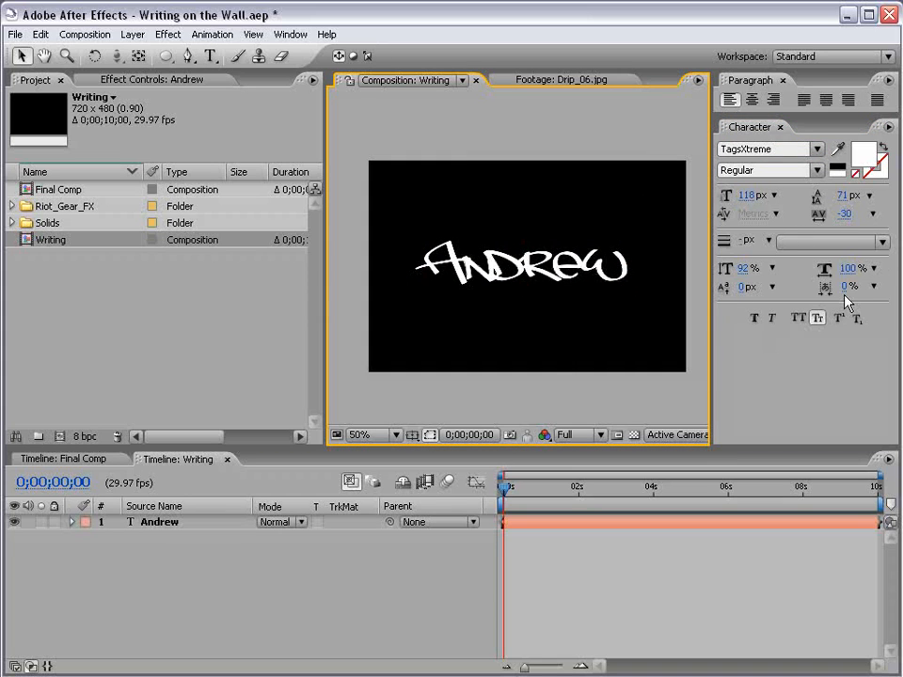
- Change the fill colour of the name text to bright red
double_click(553, 279)
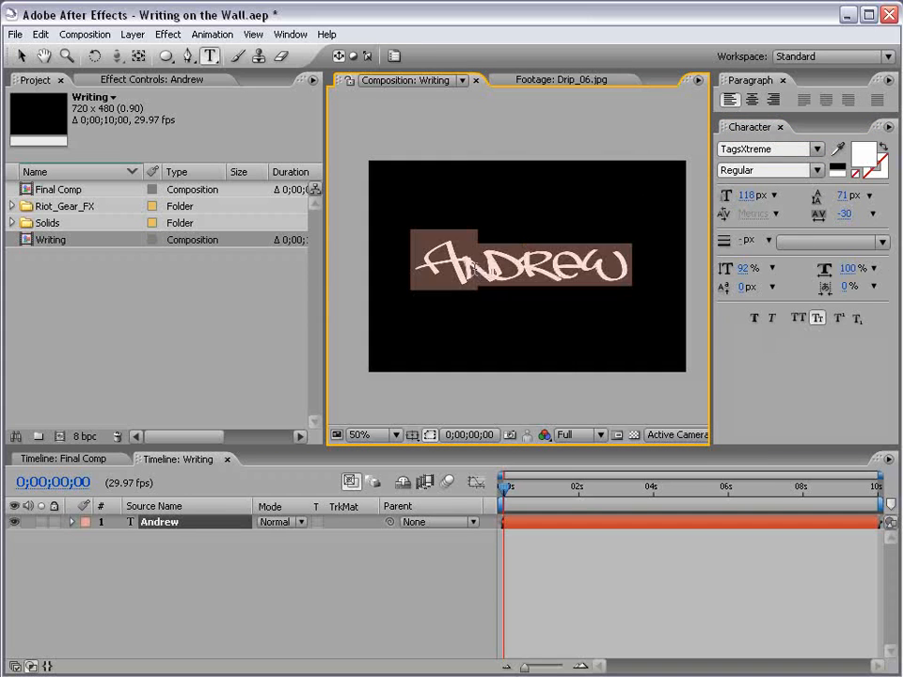
left_click(863, 154)
left_click(418, 253)
left_click(417, 297)
left_click(559, 242)
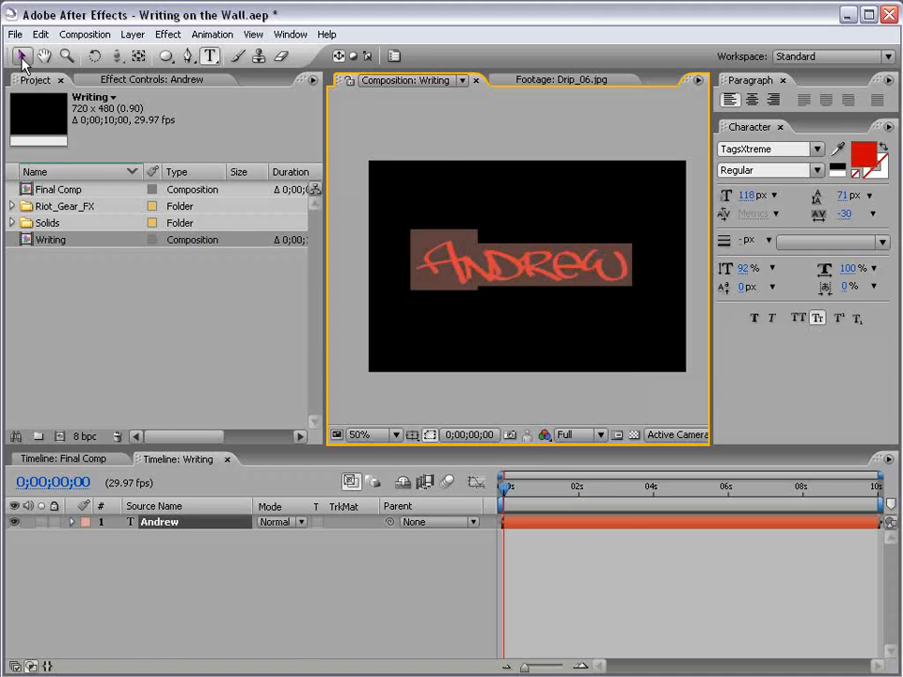
left_click(21, 55)
left_click(564, 137)
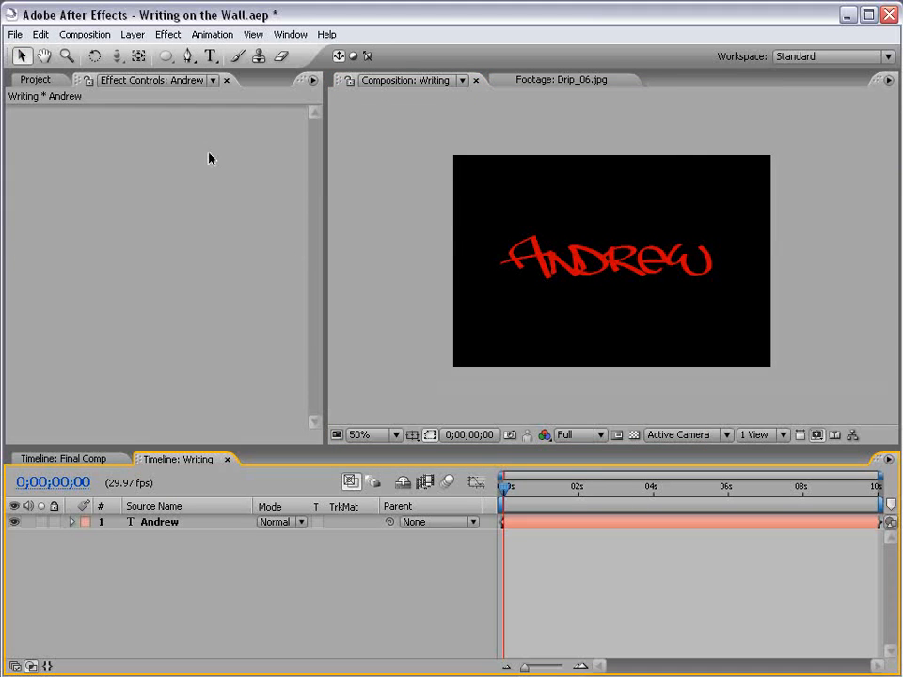
- Start a Pen tool mask path on the text layer, tracing both legs and the peak of the first letter
left_click(187, 58)
scroll(602, 314, "up", 1)
key("space")
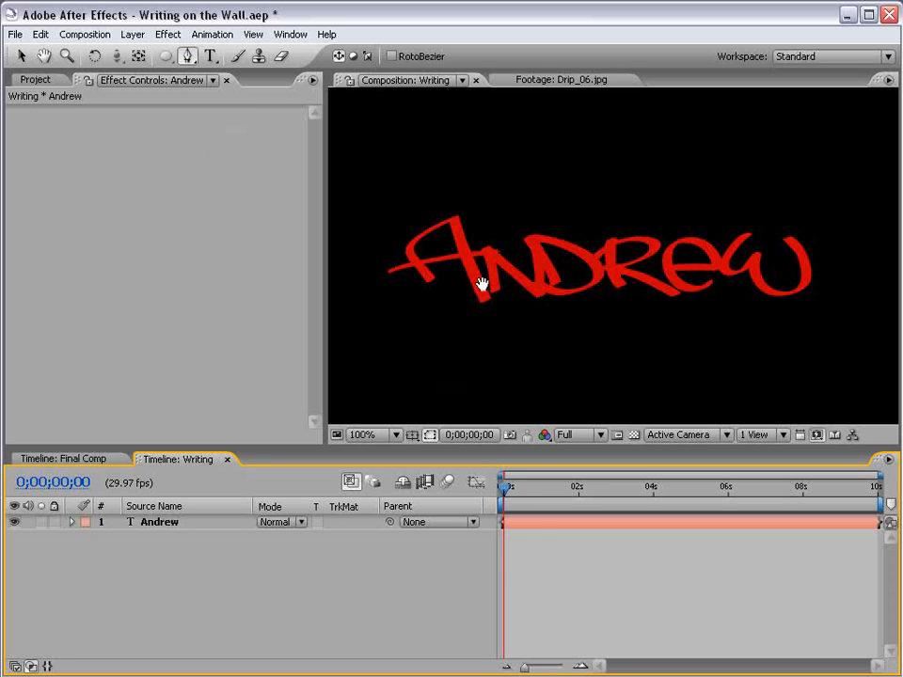
left_click_drag(481, 284, 493, 280)
left_click(538, 524)
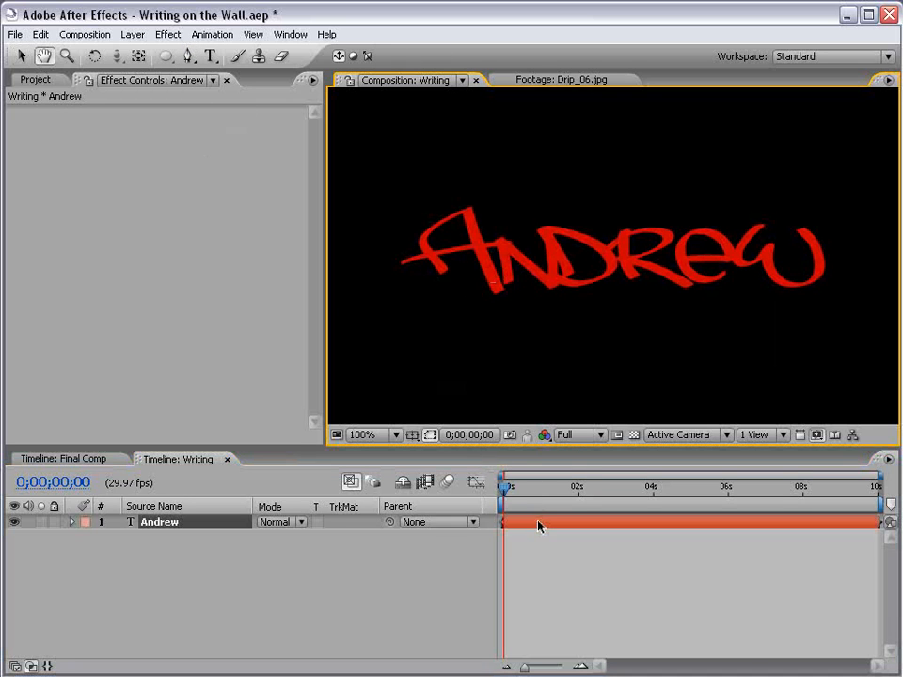
left_click(458, 287)
left_click(423, 240)
left_click(465, 208)
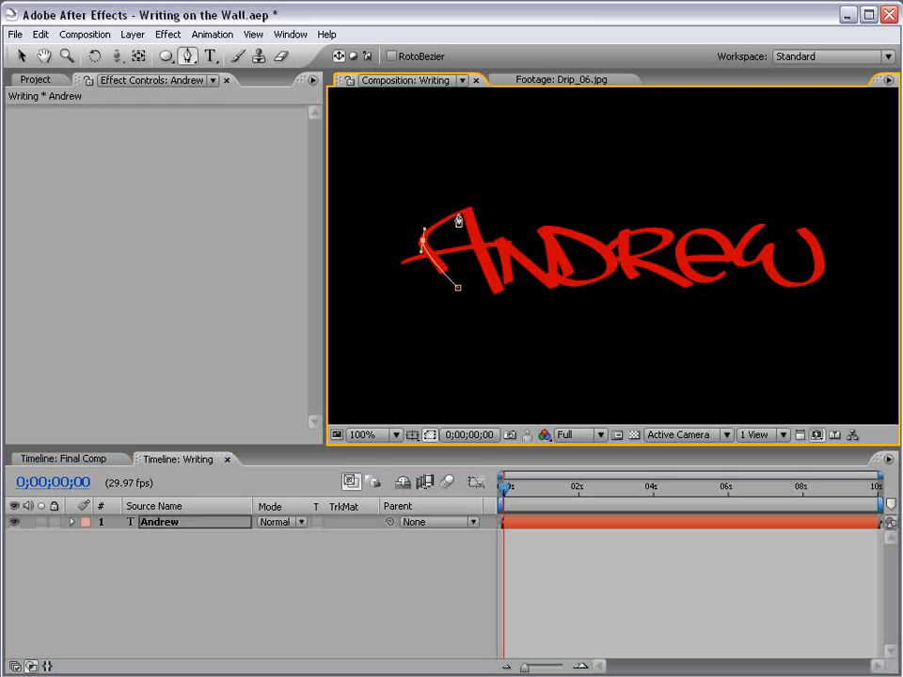
left_click(503, 306)
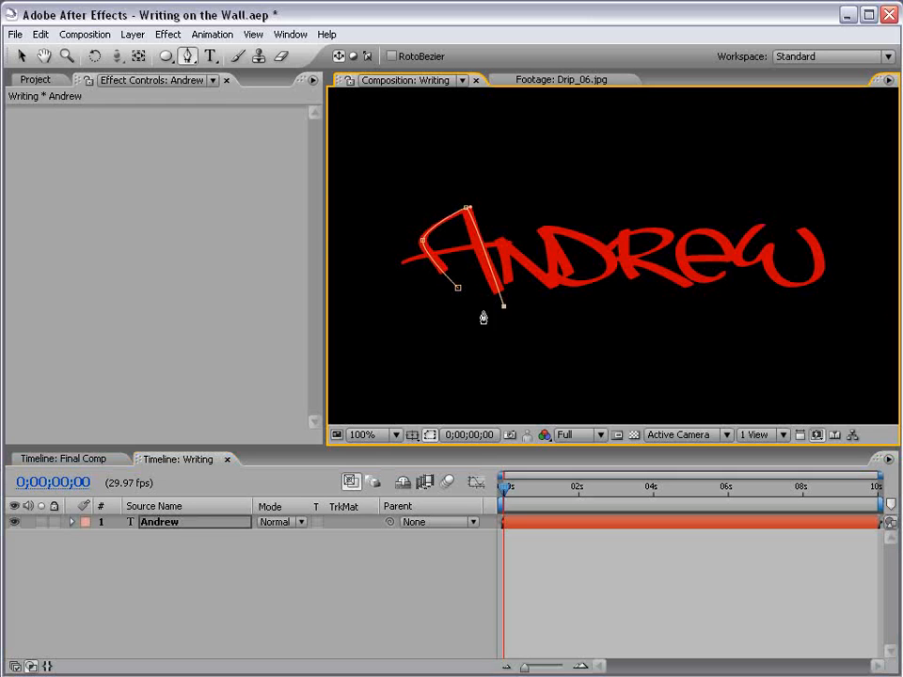
- Loop the mask path around below the first letter and trace its crossbar through to the second letter
left_click(422, 312)
left_click(396, 290)
left_click(393, 272)
left_click(454, 251)
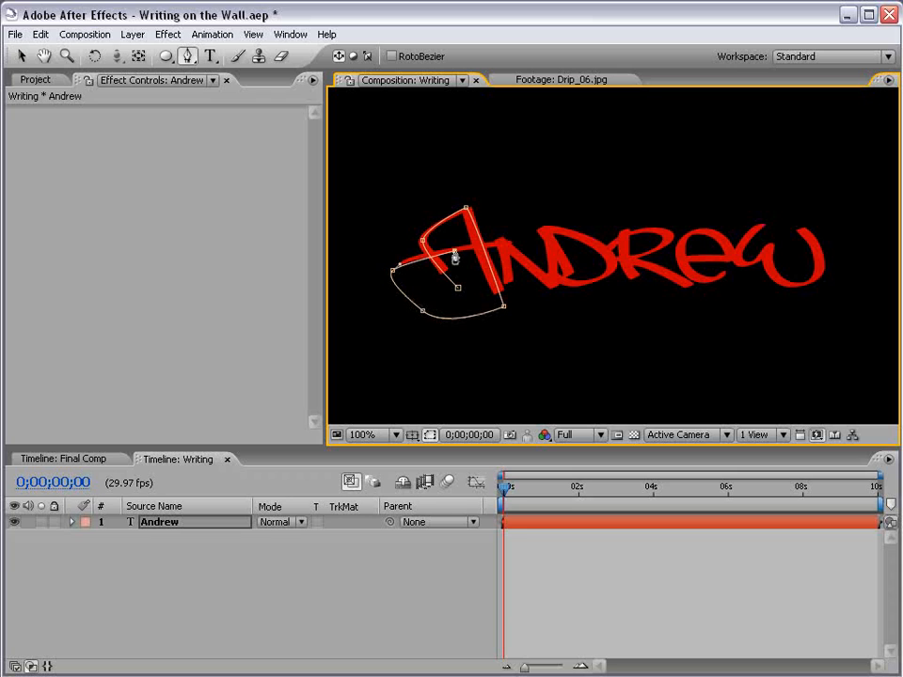
left_click(502, 243)
- Continue the mask path along the strokes of the second and third letters
left_click(506, 284)
left_click(545, 231)
left_click(554, 285)
left_click(553, 232)
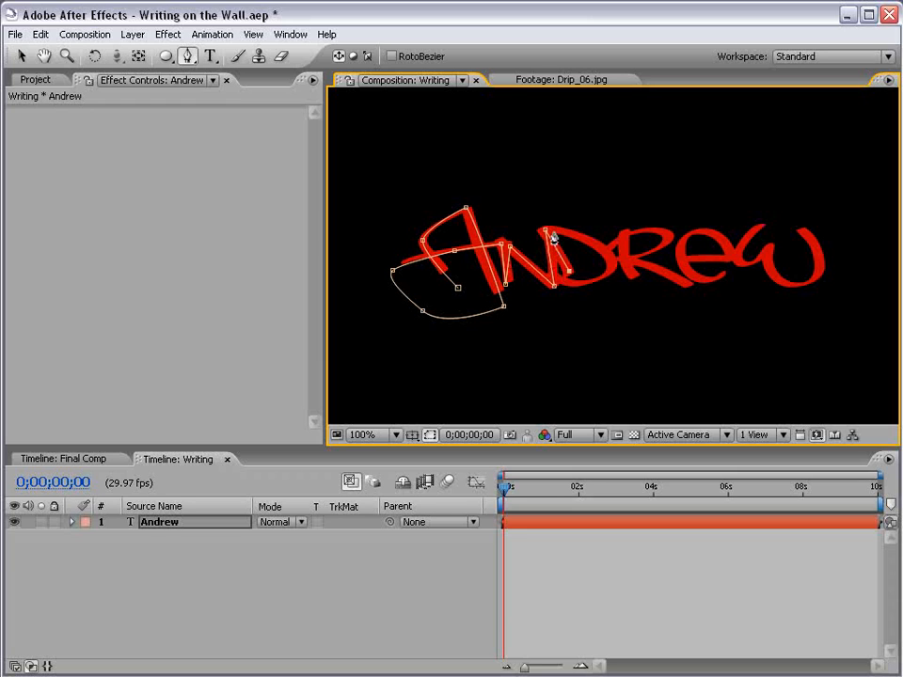
left_click(569, 269)
left_click_drag(612, 267, 570, 281)
- Loop the mask path below the third letter and trace the stem and bowl of the fourth letter
left_click(601, 304)
left_click(640, 290)
left_click_drag(624, 230, 628, 201)
left_click_drag(609, 249, 657, 246)
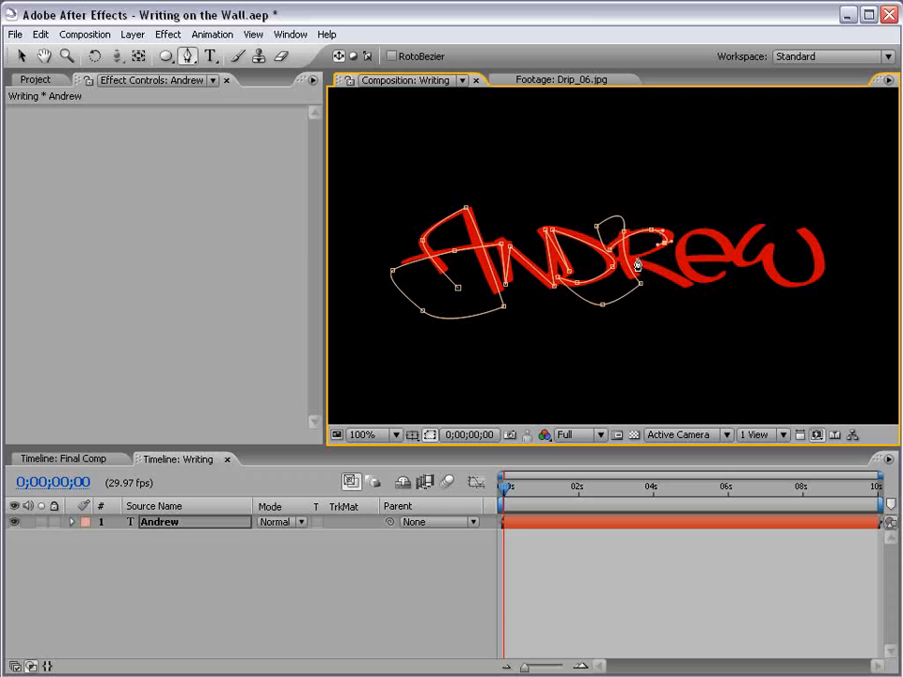
left_click(620, 257)
- Trace the fourth letter's leg and curve the mask path around the fifth letter
mouse_move(682, 282)
left_mouse_down()
mouse_move(734, 284)
mouse_move(703, 276)
mouse_move(682, 255)
mouse_move(695, 231)
mouse_move(720, 238)
left_mouse_up()
left_click(730, 267)
left_click(732, 256)
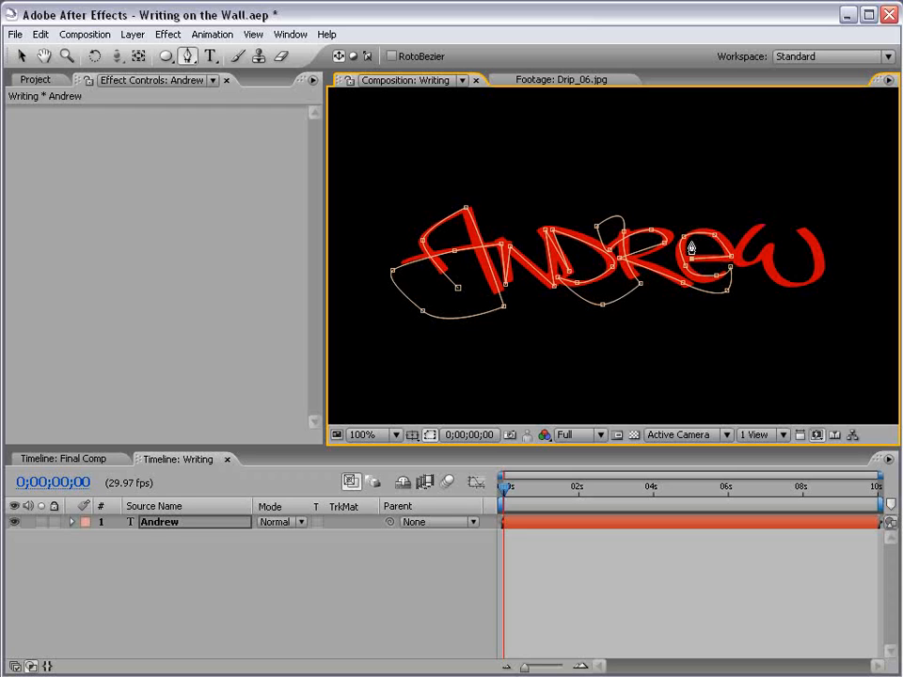
- Loop the mask path above the last letter and trace its curves to the end of the final stroke
left_click(762, 198)
left_click_drag(782, 198, 787, 188)
left_click(744, 241)
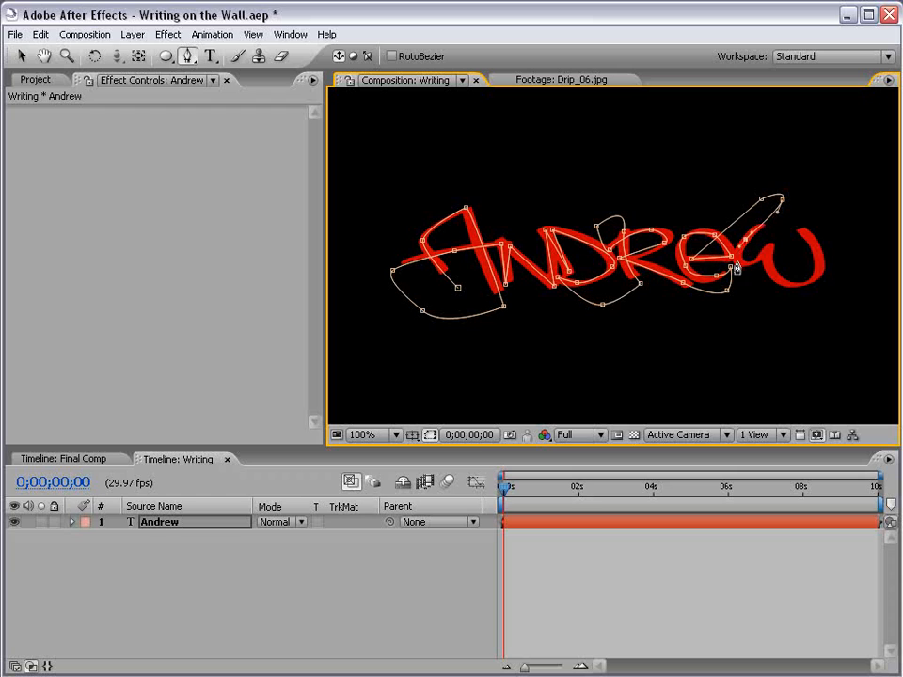
left_click_drag(769, 245, 775, 238)
left_click_drag(786, 282, 801, 283)
left_click(821, 272)
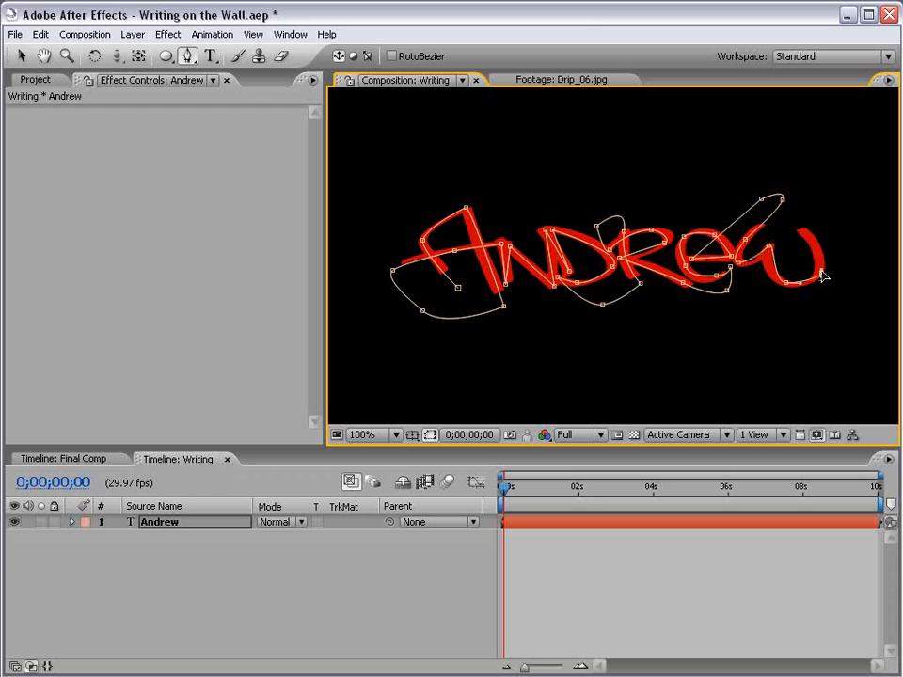
left_click(797, 223)
- Apply the Stroke effect to the text layer so it follows the traced mask path
left_click(20, 55)
left_click(556, 538)
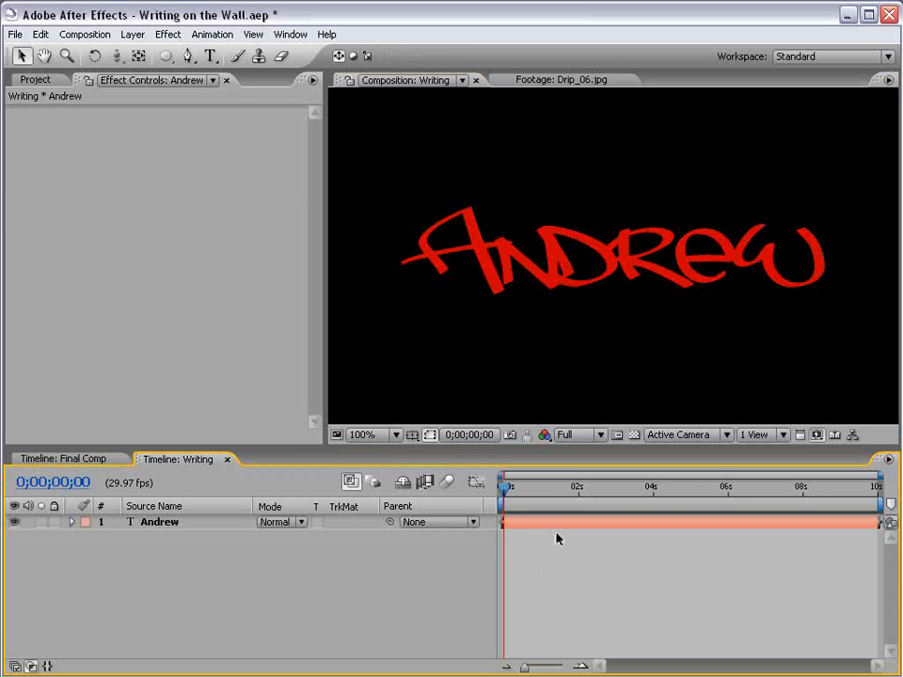
left_click(547, 522)
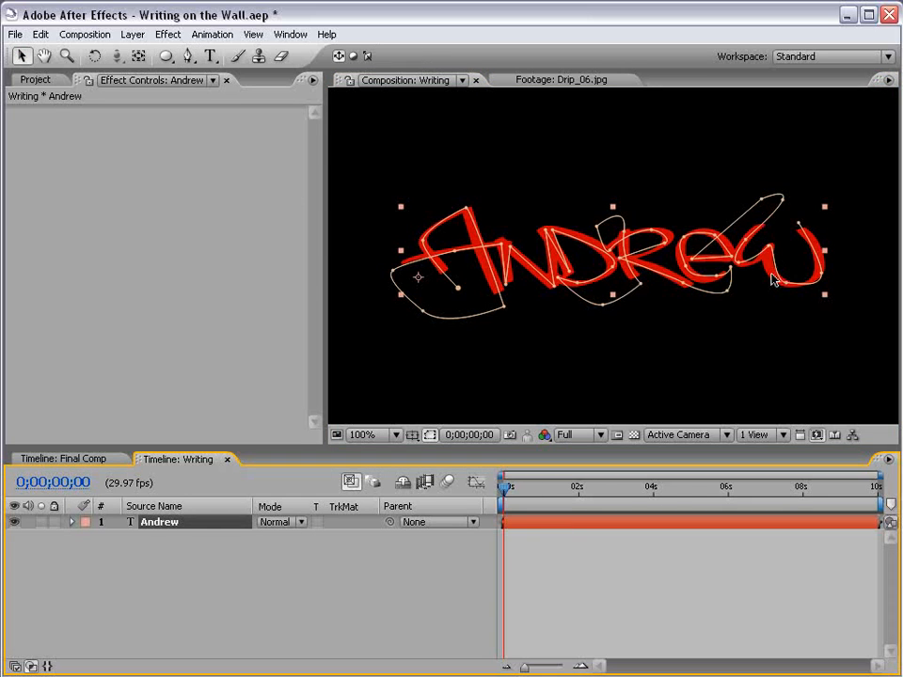
left_click(168, 34)
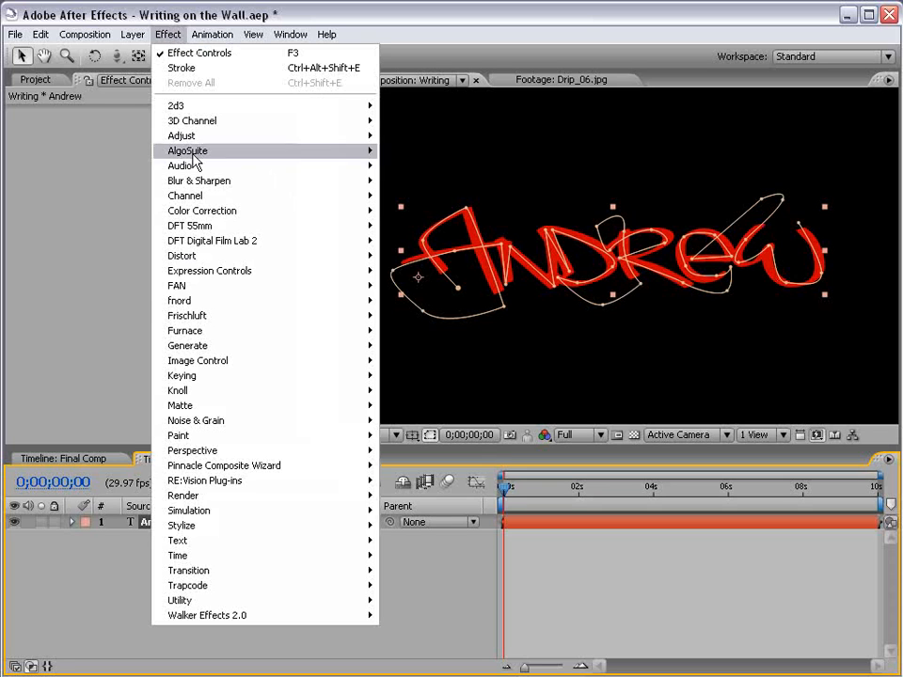
mouse_move(202, 346)
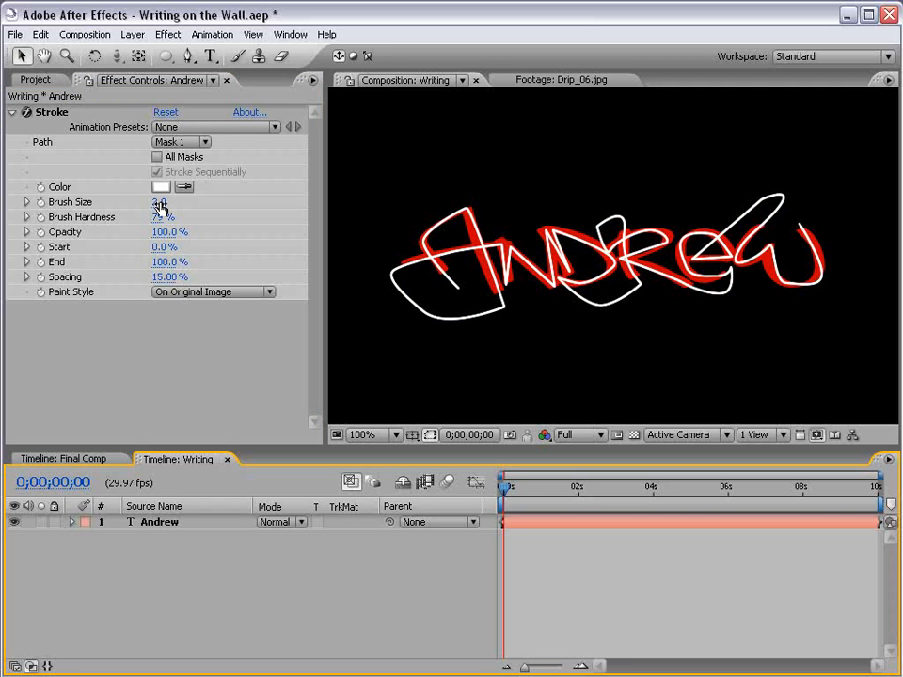
- Set the Stroke effect's brush size to 10 to cover the lettering
left_click_drag(159, 206, 240, 201)
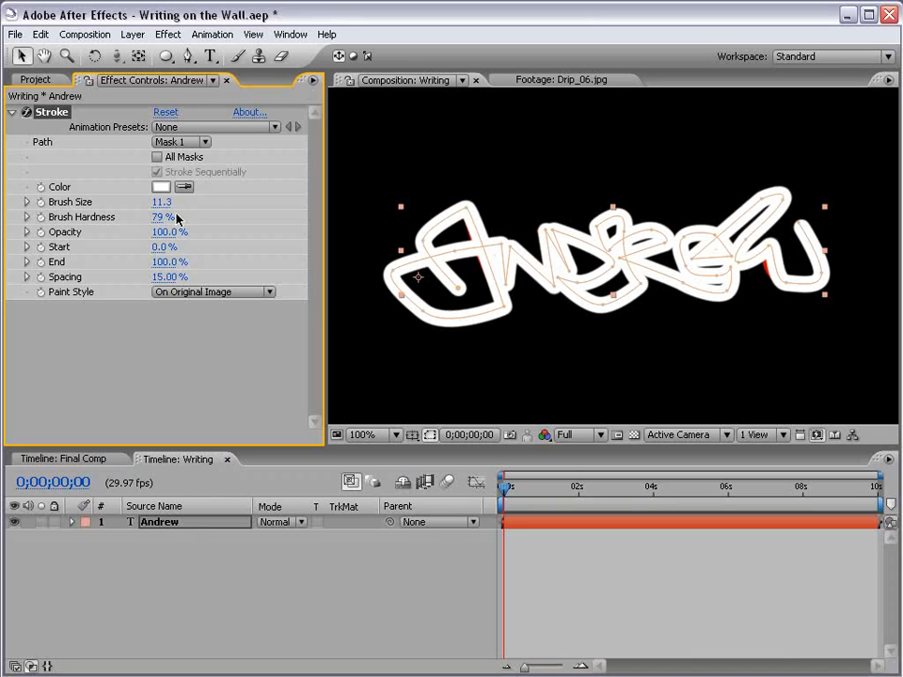
mouse_move(161, 203)
left_mouse_down()
mouse_move(89, 202)
mouse_move(157, 202)
left_mouse_up()
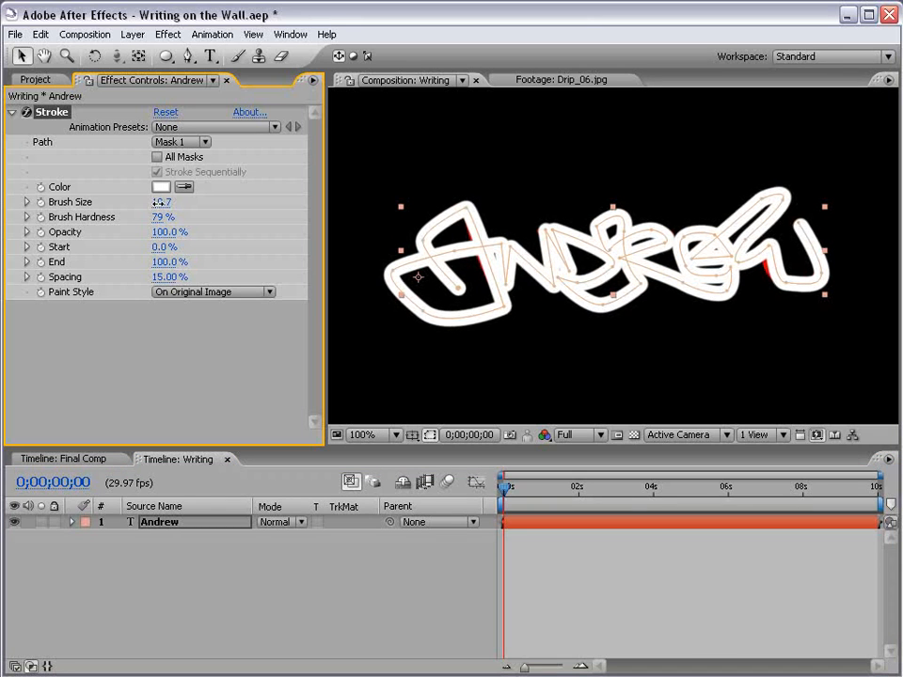
left_click(768, 247)
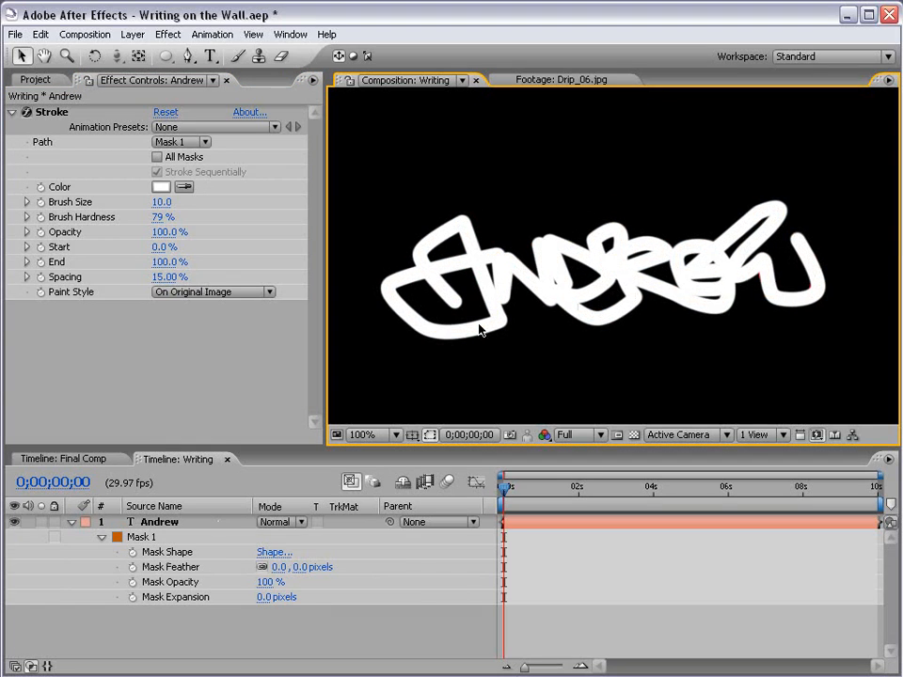
- Set the Stroke effect's paint style to Reveal Original Image
left_click(198, 298)
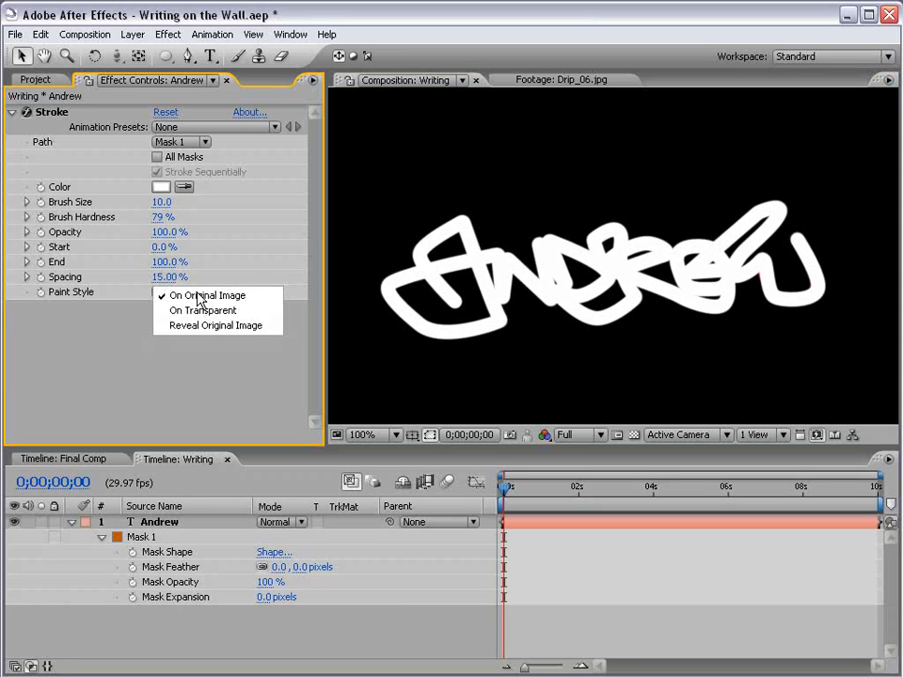
left_click(242, 327)
left_click(556, 589)
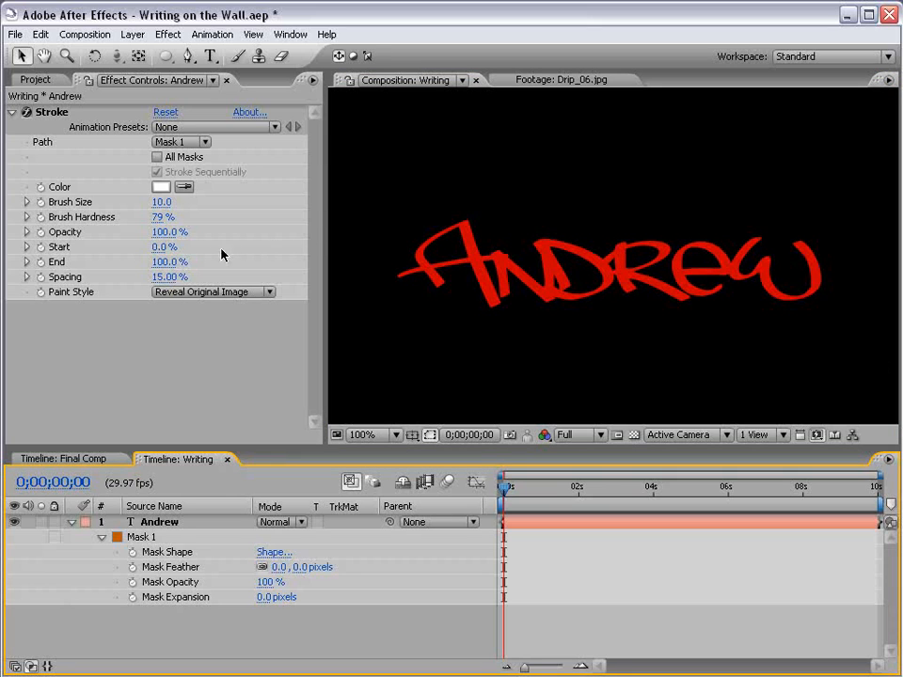
- Test the write-on by varying the Stroke's End value to 8% and 67%, and hide the mask outline
mouse_move(161, 262)
left_mouse_down()
mouse_move(88, 263)
mouse_move(97, 262)
left_mouse_up()
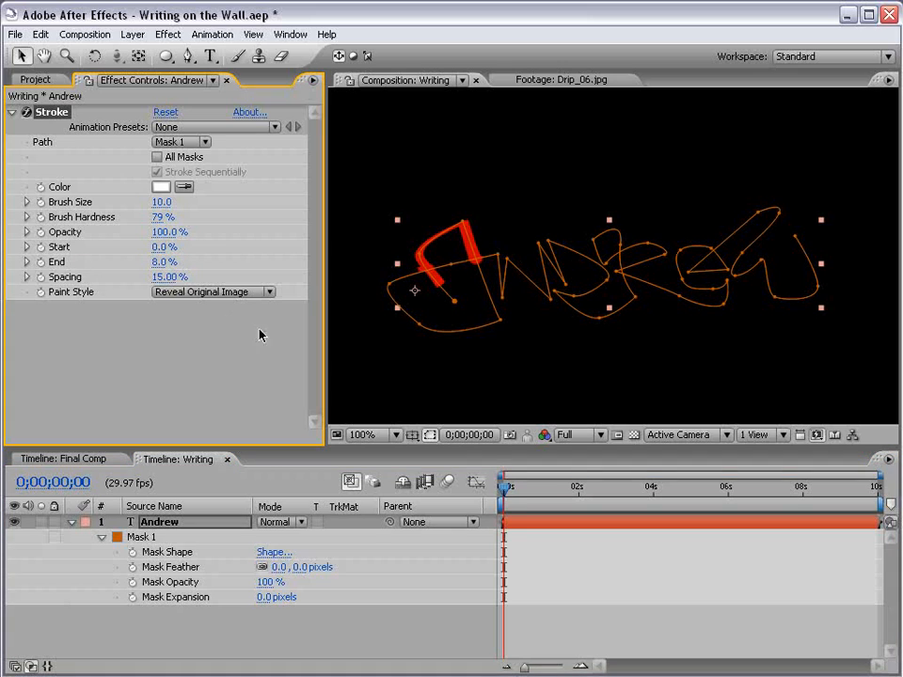
left_click_drag(177, 277, 188, 272)
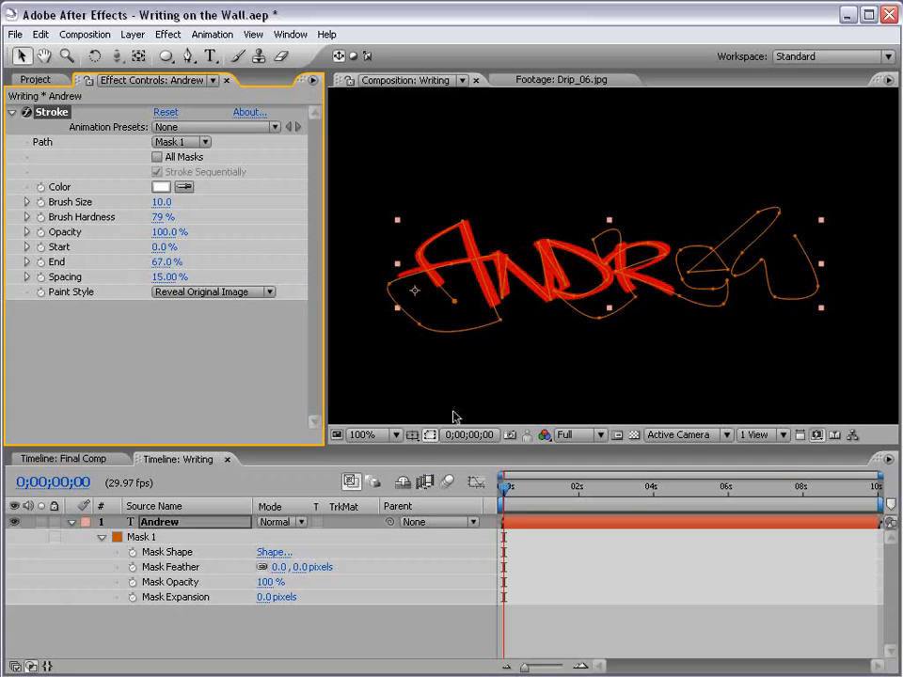
left_click(428, 434)
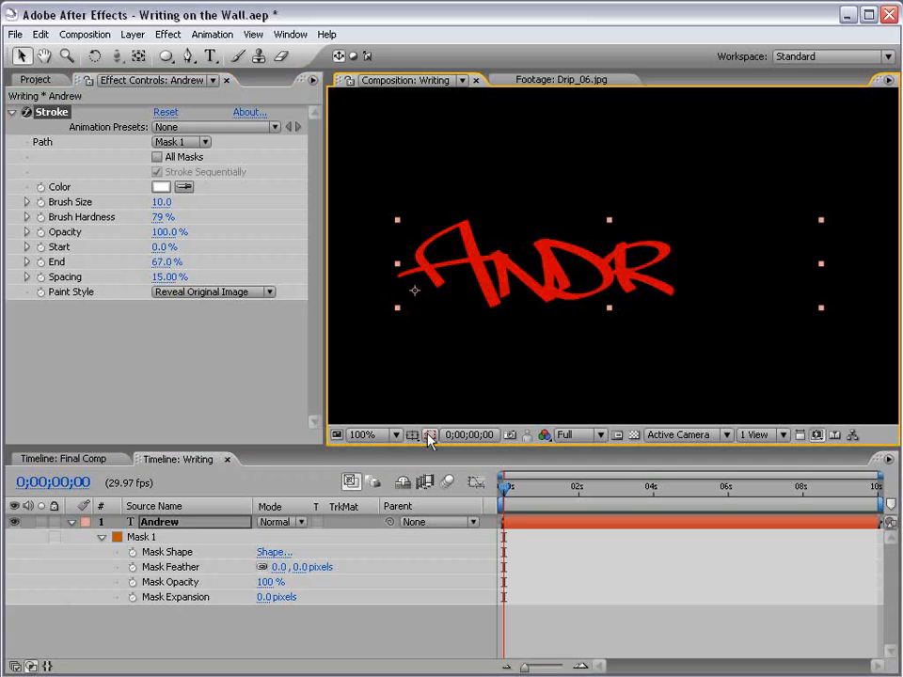
- Keyframe the Stroke's End value from 0% at the first frame to 100% at two seconds
left_click(505, 489)
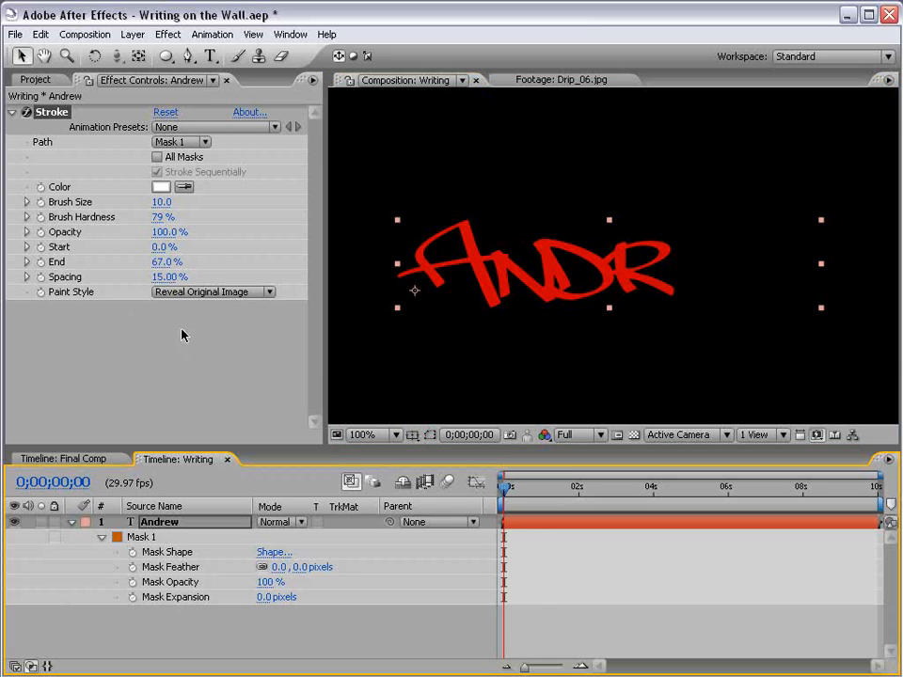
left_click_drag(162, 273, 89, 258)
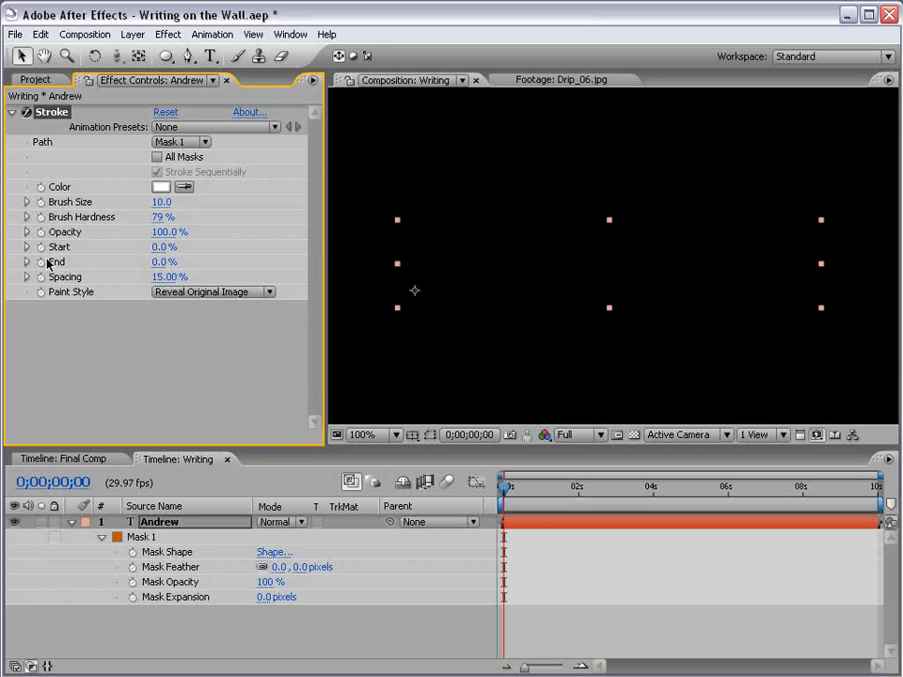
left_click(55, 261)
left_click_drag(505, 486, 579, 488)
left_click_drag(151, 263, 282, 257)
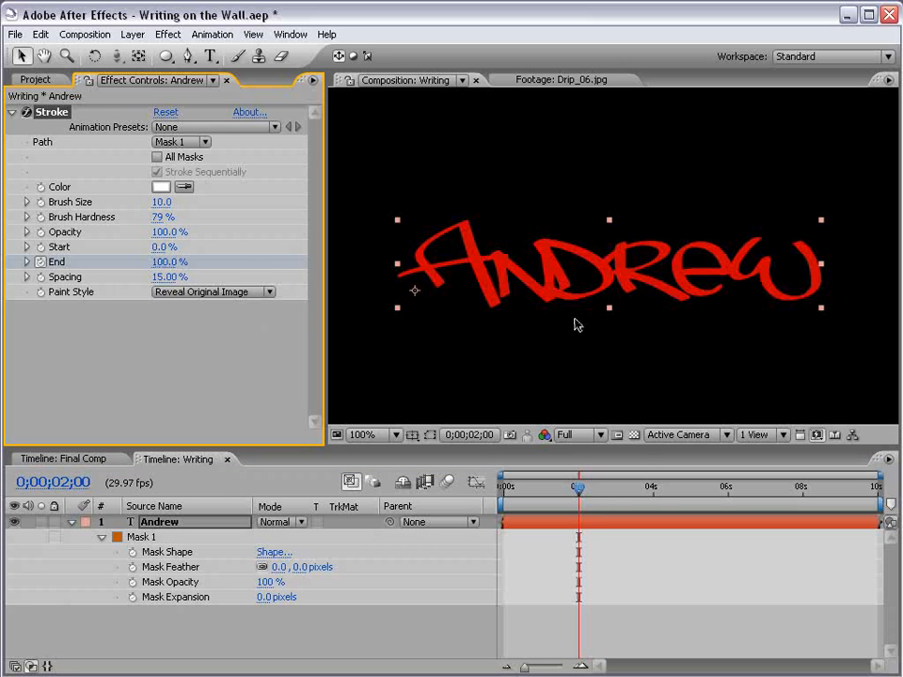
- Scrub and preview the write-on animation from the beginning of the composition
left_click_drag(578, 488, 569, 496)
mouse_move(537, 491)
left_mouse_down()
mouse_move(504, 485)
mouse_move(487, 507)
left_mouse_up()
key("space")
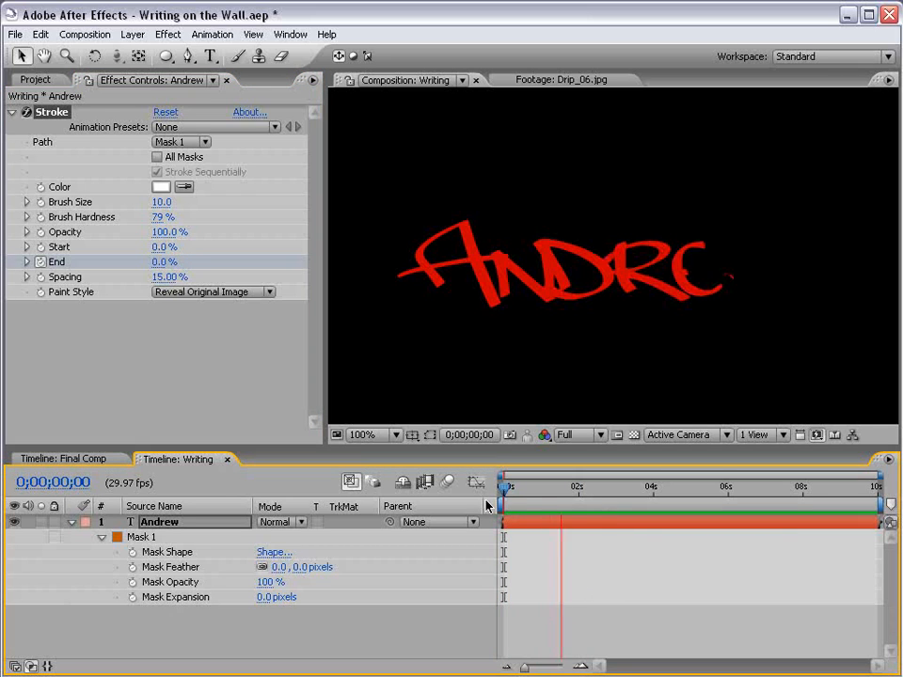
key("space")
mouse_move(516, 488)
left_mouse_down()
mouse_move(556, 489)
mouse_move(505, 486)
left_mouse_up()
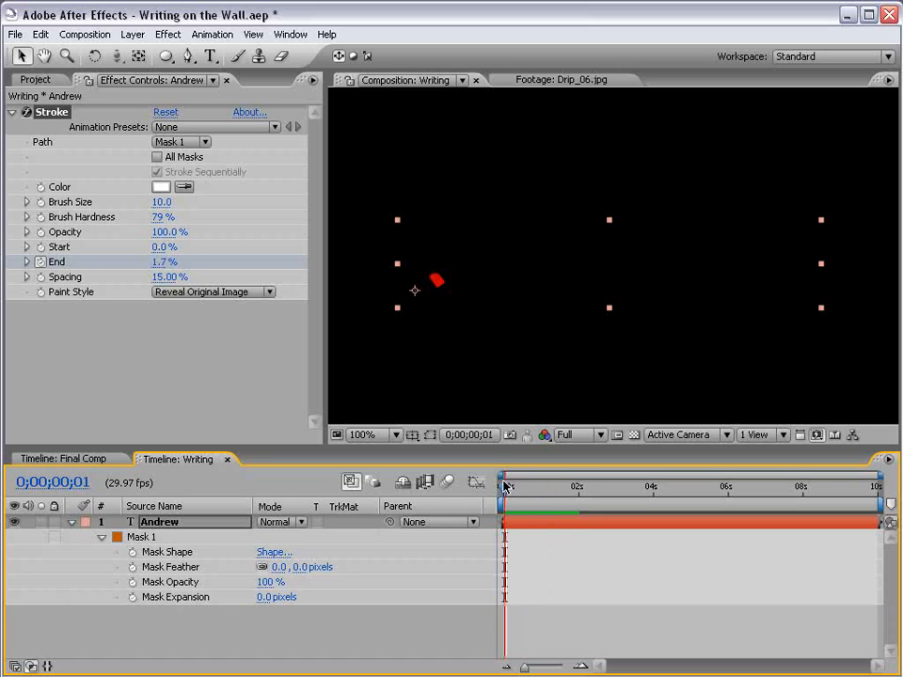
key("space")
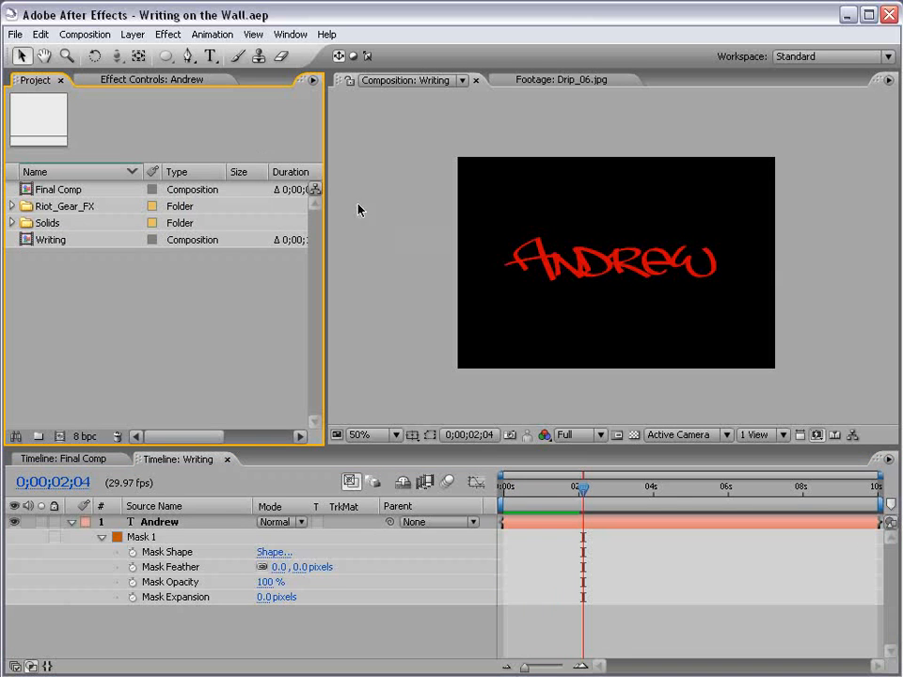
- Create a new composition named Render Comp
left_click(85, 34)
left_click(109, 52)
type("Render Comp")
key("Return")
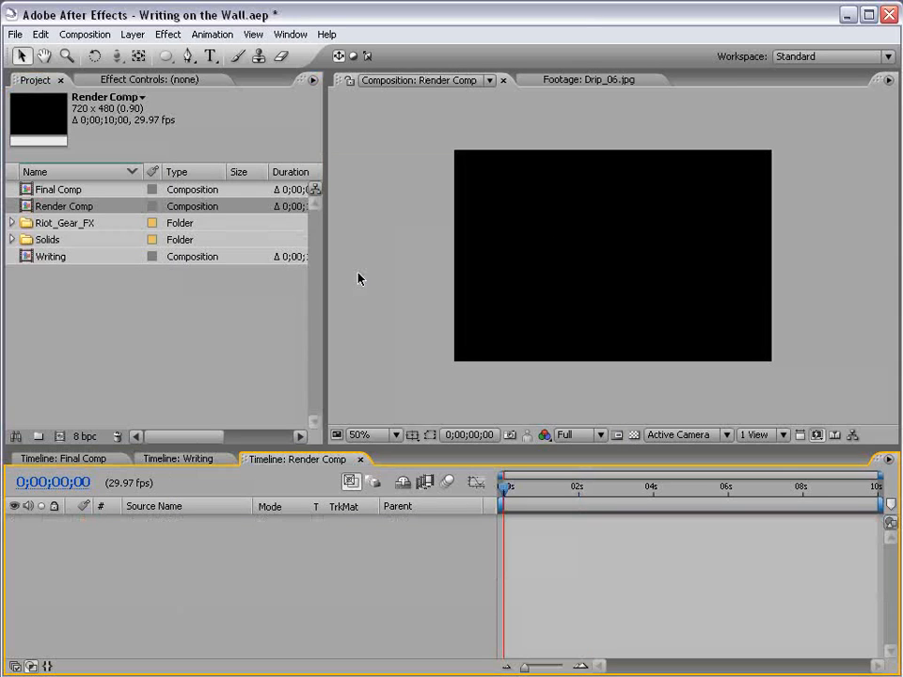
- Add Grunge_gray_04.jpg from the low-resolution grayscale Grungy_Textures folder to Render Comp
left_click(11, 223)
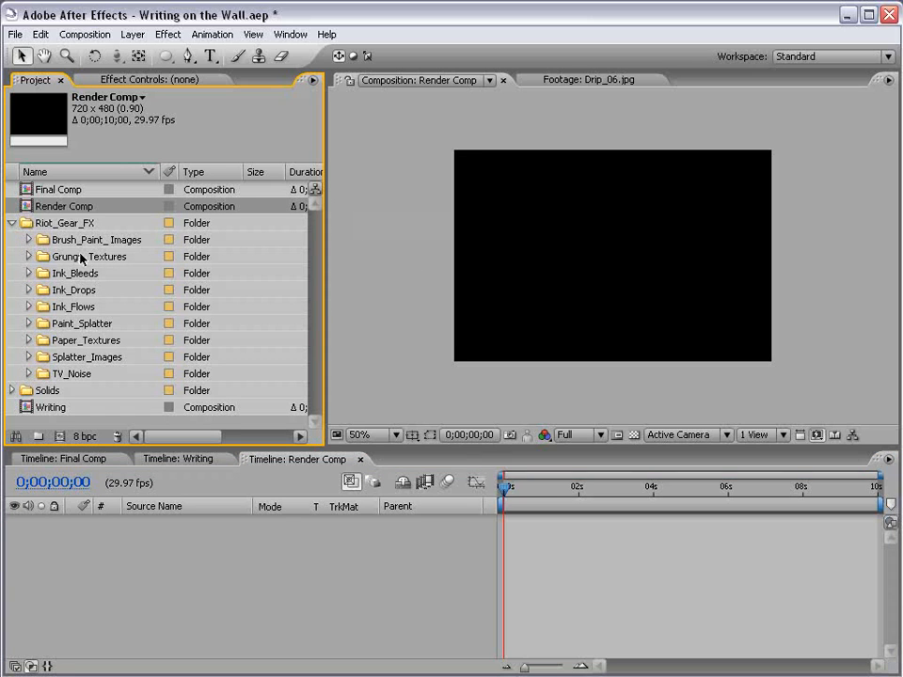
left_click(29, 257)
left_click(42, 290)
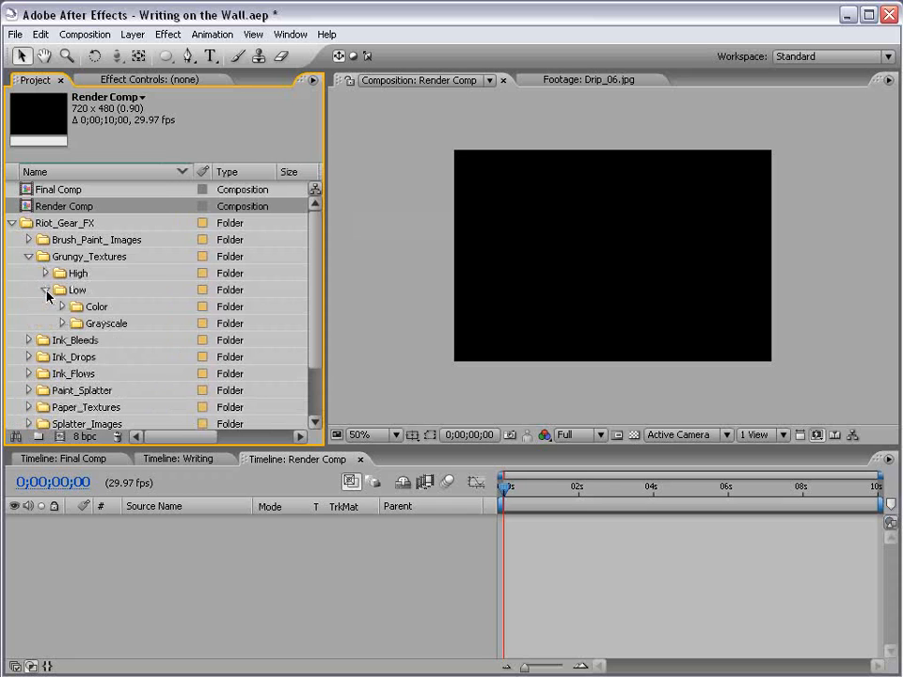
left_click(61, 325)
scroll(313, 284, "down", 3)
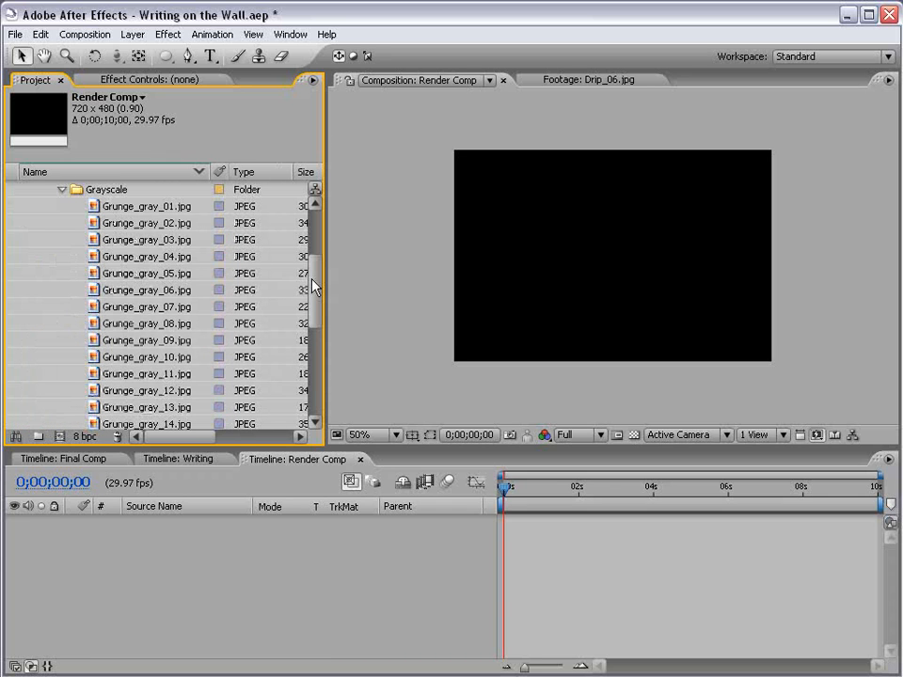
left_click(173, 262)
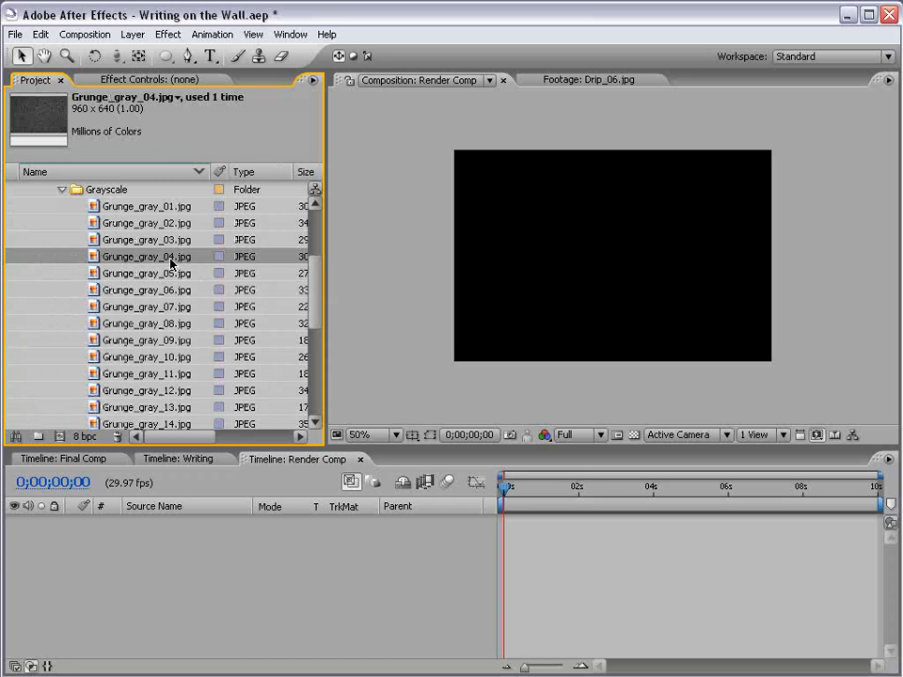
left_click_drag(159, 258, 633, 264)
scroll(585, 273, "up", 1)
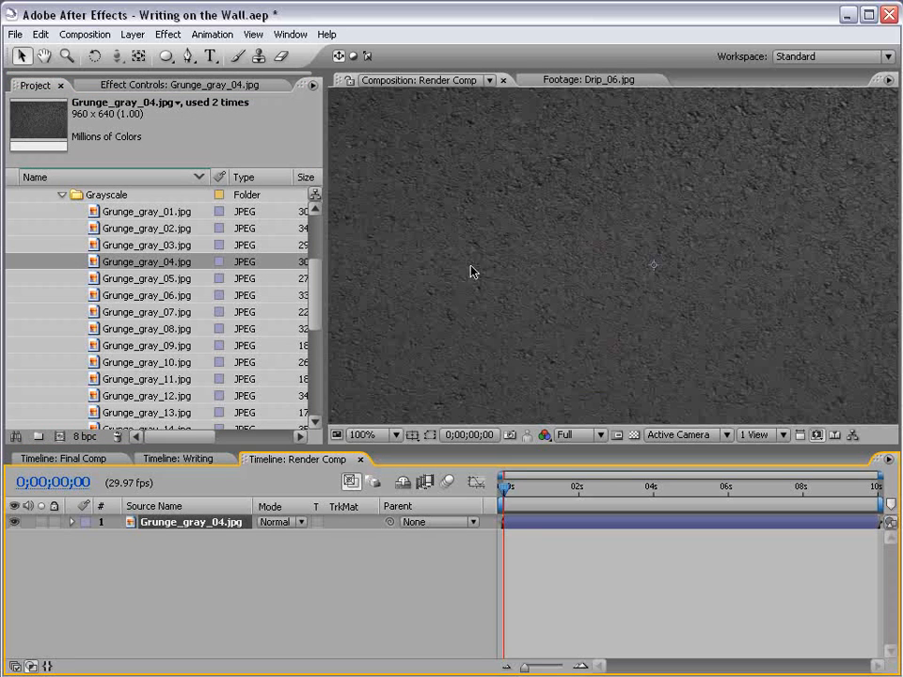
- Add Grunge_gray_09.jpg to Render Comp above the dark texture as the wall
left_click(151, 345)
left_click_drag(141, 345, 633, 255)
scroll(633, 254, "down", 1)
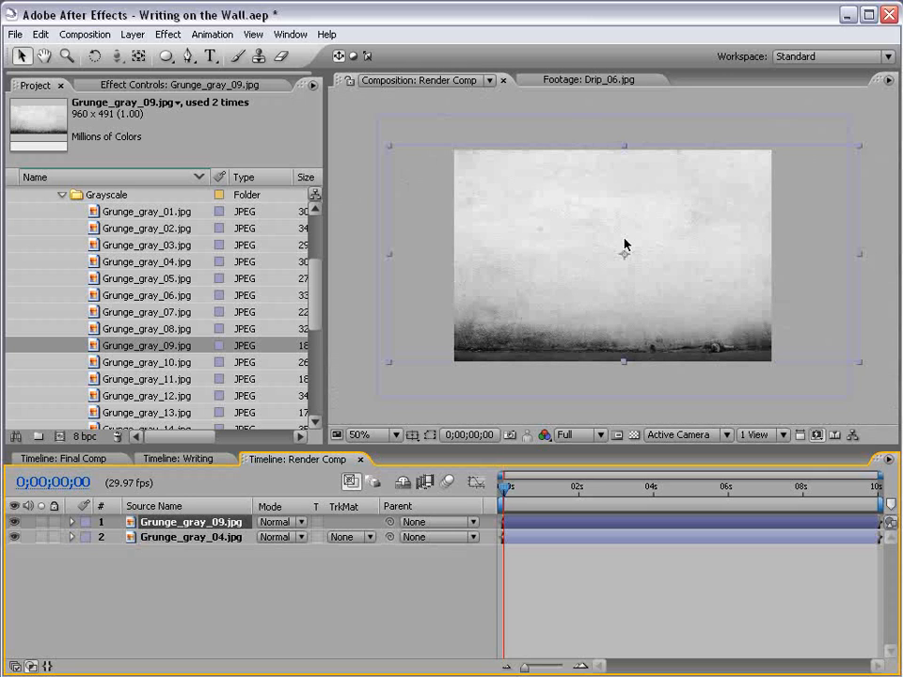
left_click(797, 299)
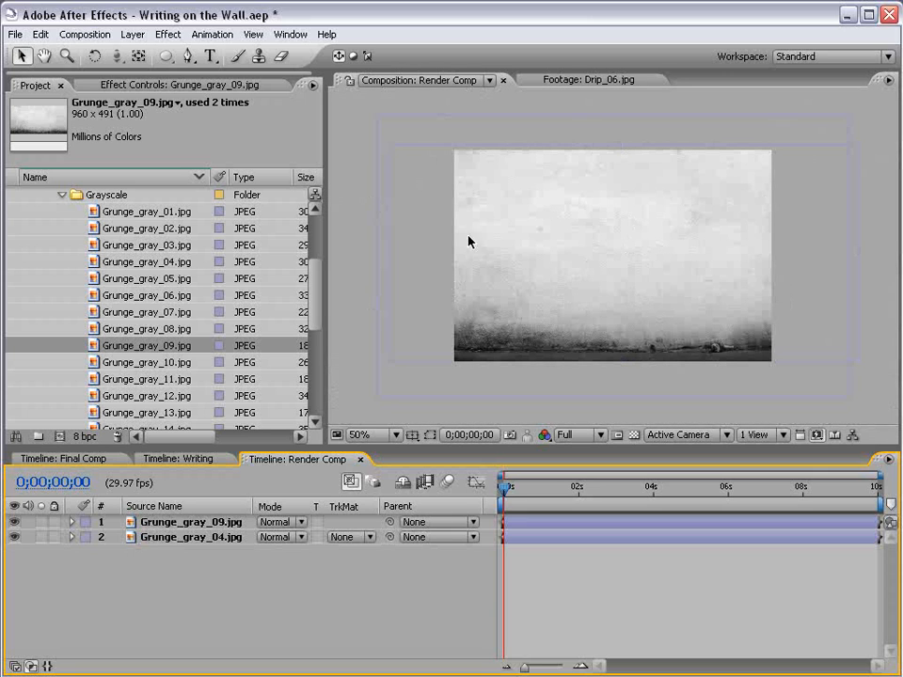
- Turn the Grunge_gray_09 and Grunge_gray_04 layers into 3D layers
key("F4")
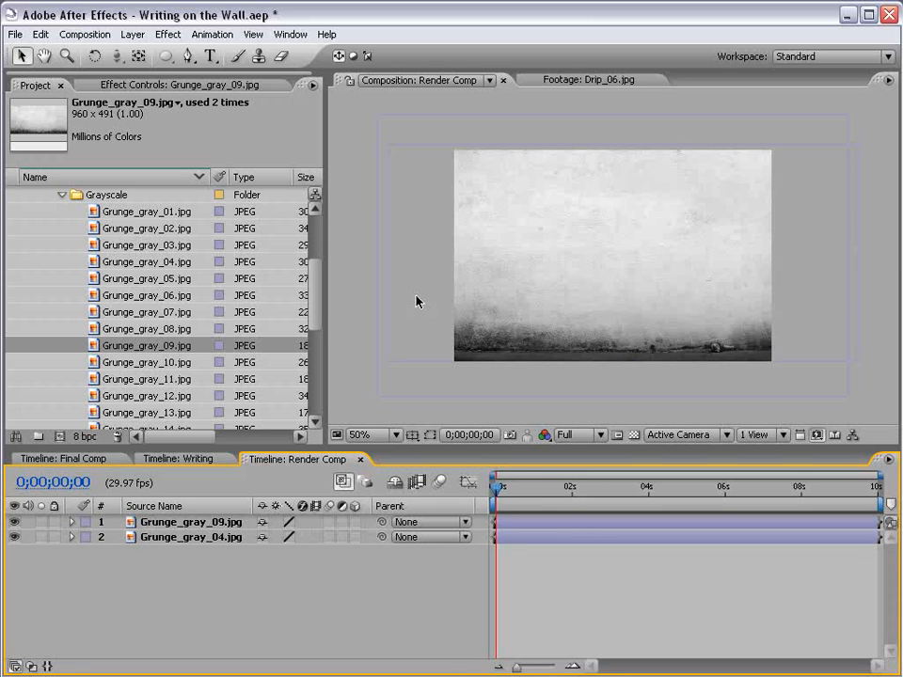
left_click_drag(355, 522, 354, 537)
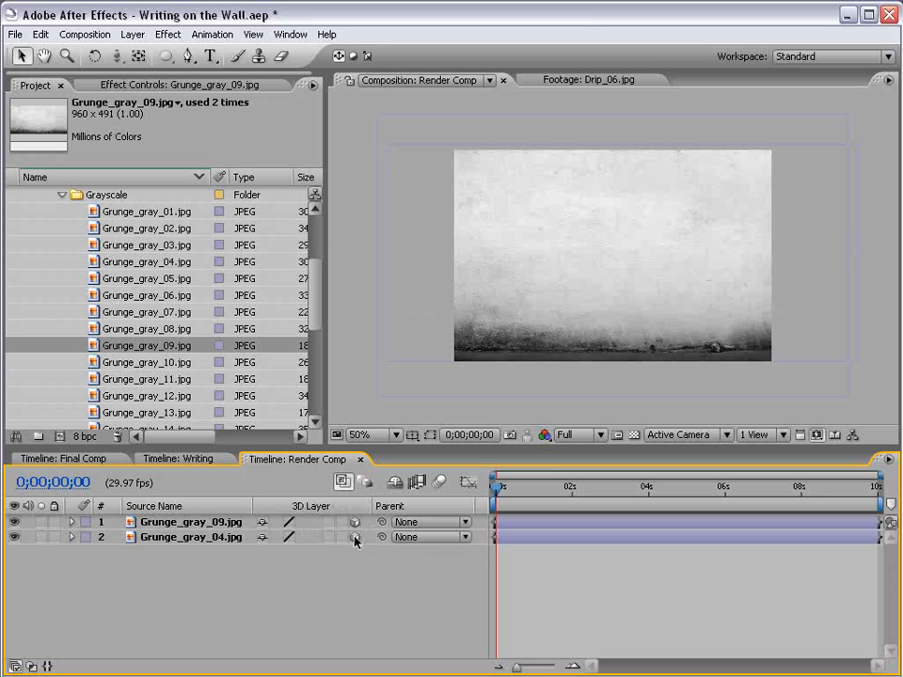
left_click(208, 525)
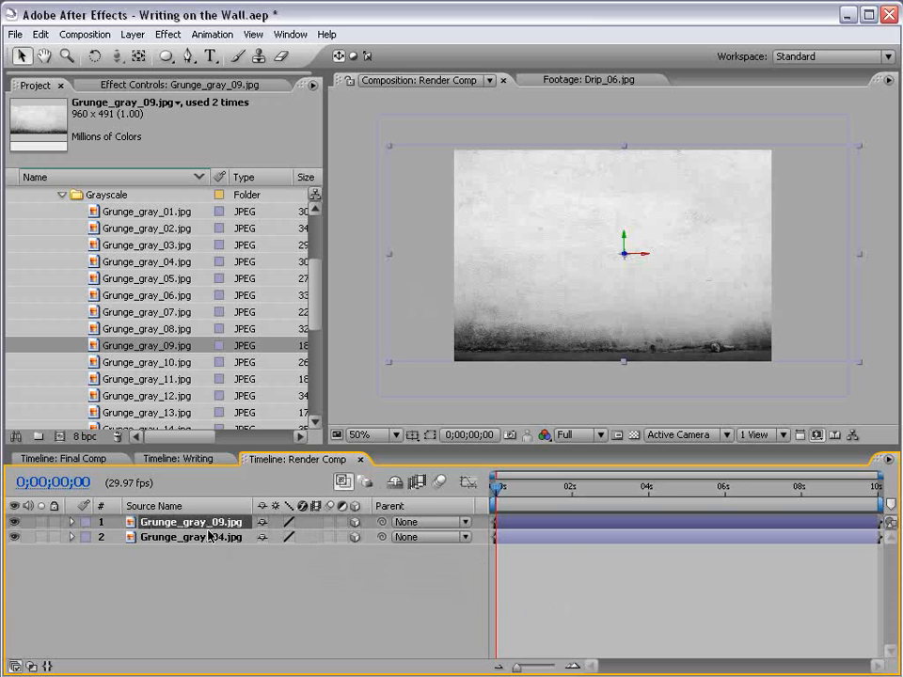
- Hide the wall layer, rotate Grunge_gray_04 flat around its X axis, and lower it to form the floor
left_click(215, 538)
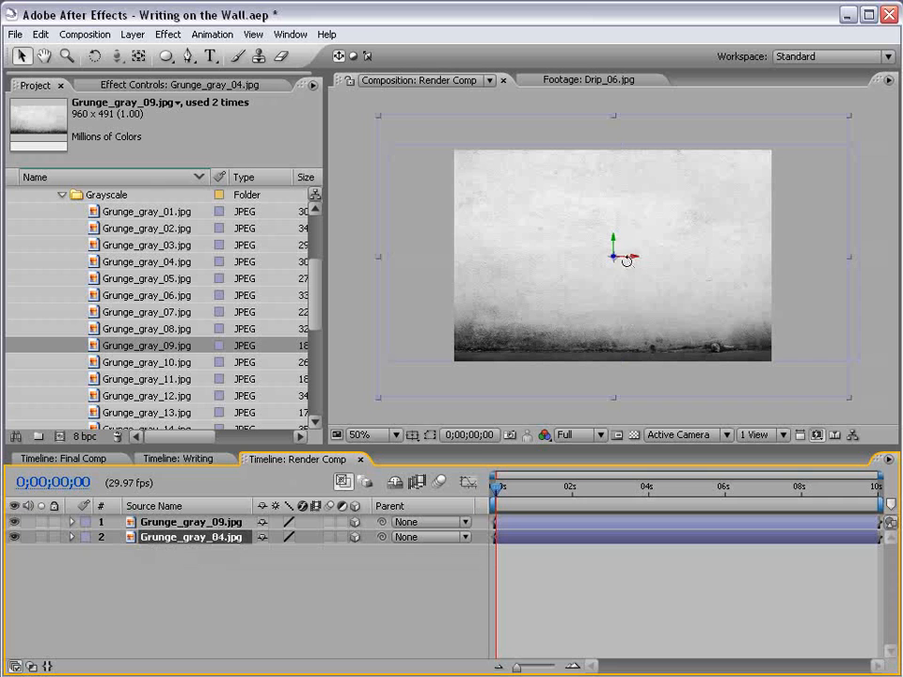
key("w")
left_click(15, 523)
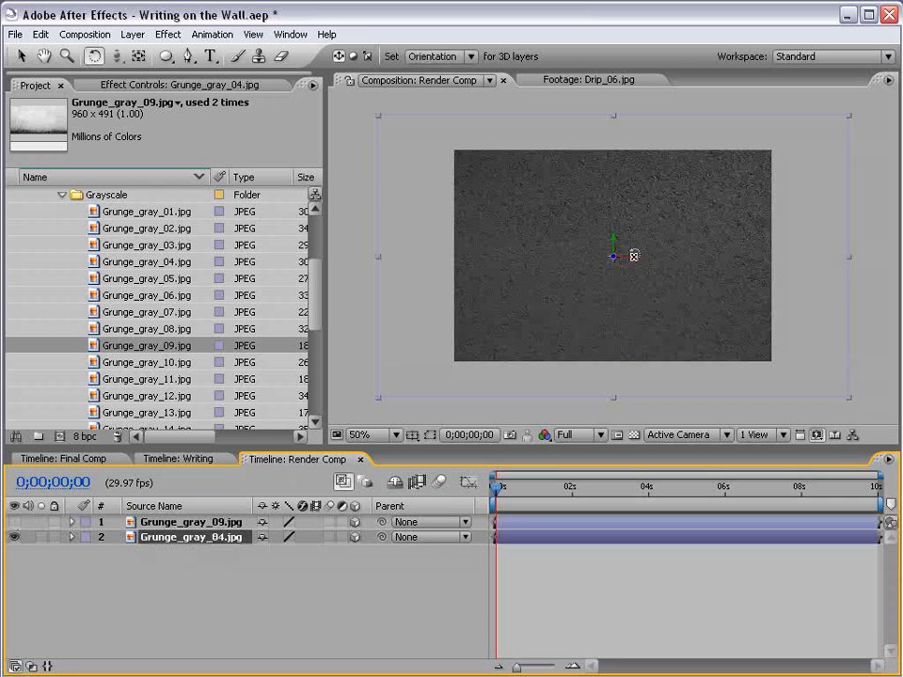
left_click_drag(630, 248, 631, 217)
key("v")
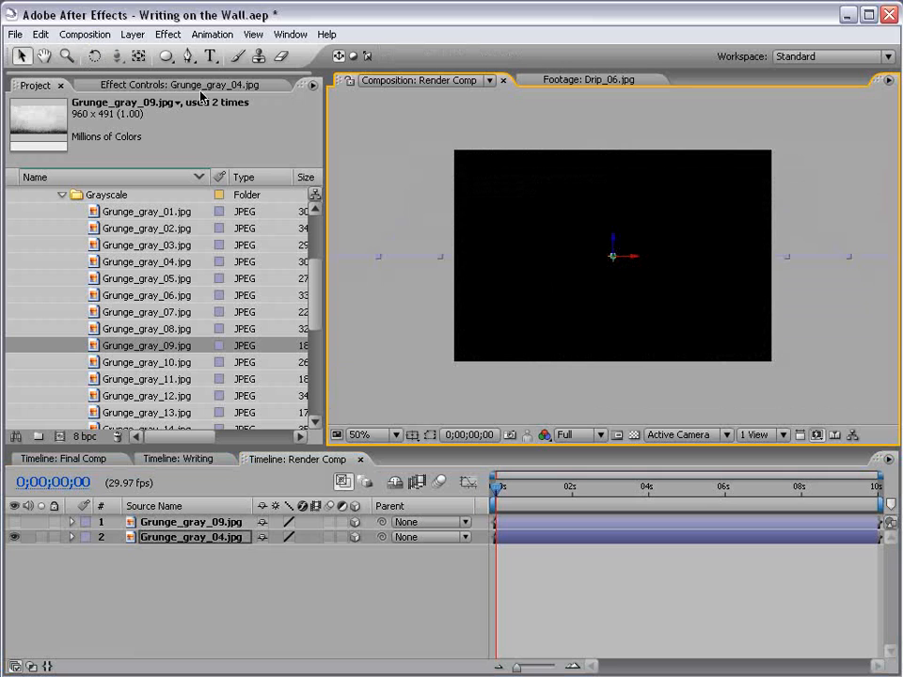
left_click_drag(616, 252, 613, 320)
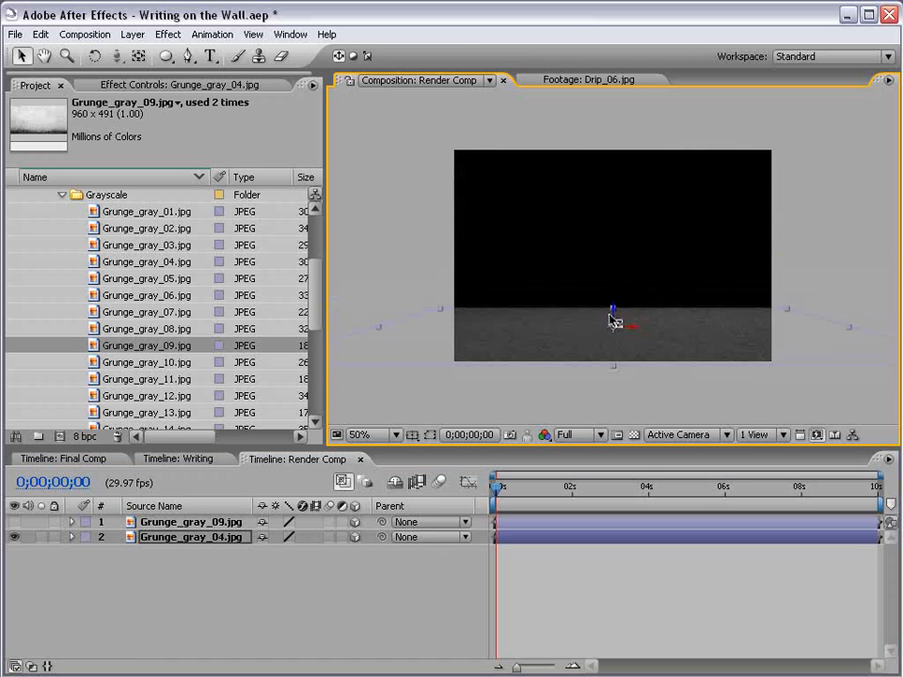
- Show the Grunge_gray_09 wall layer again and raise it so its base meets the floor
left_click(212, 524)
left_click(14, 523)
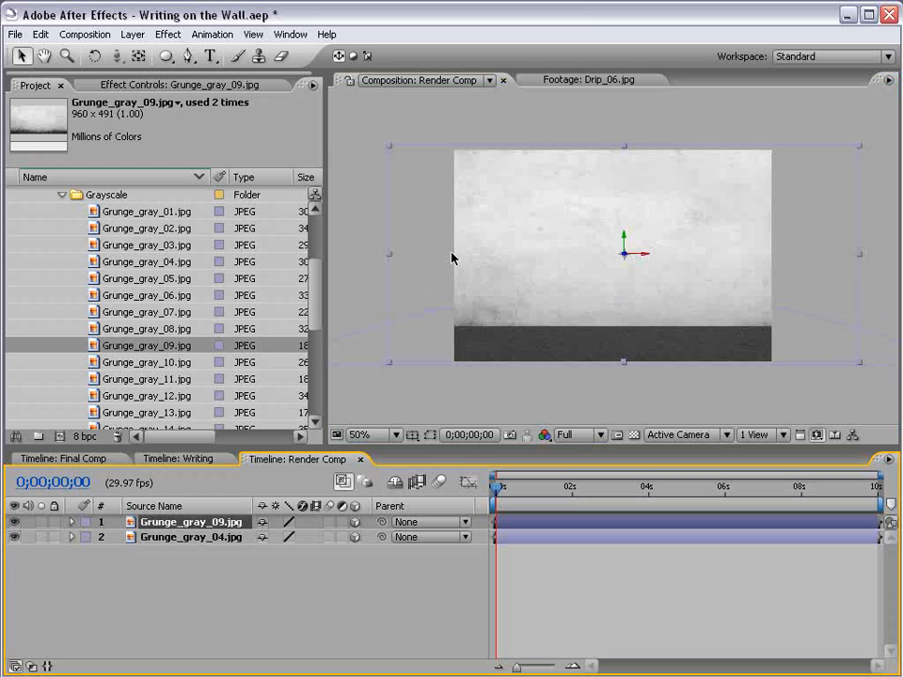
mouse_move(632, 246)
left_mouse_down()
mouse_move(626, 197)
mouse_move(623, 228)
left_mouse_up()
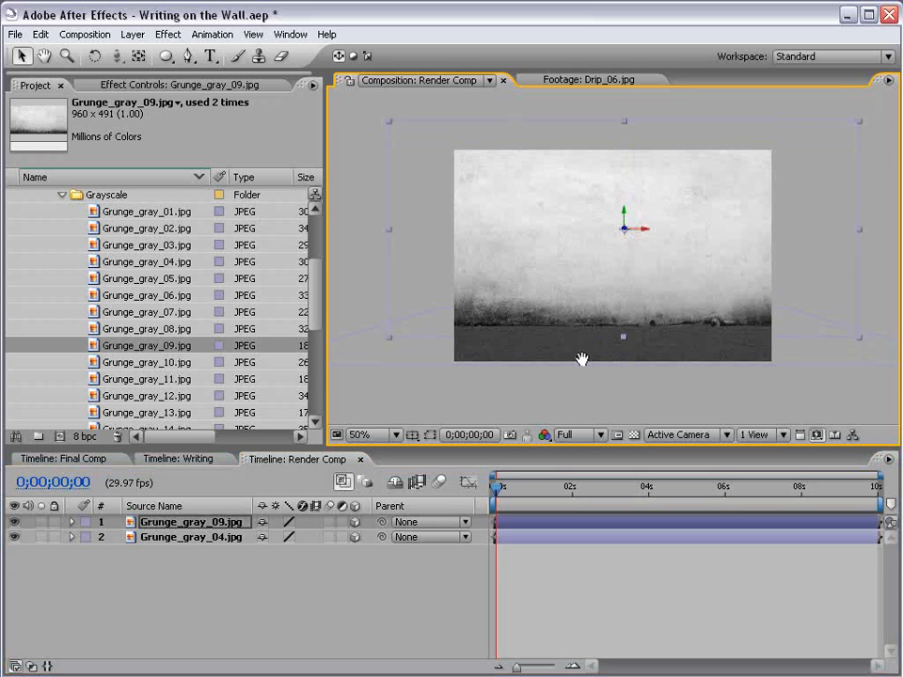
scroll(582, 354, "up", 1)
left_click_drag(583, 350, 628, 252)
left_click_drag(673, 179, 672, 217)
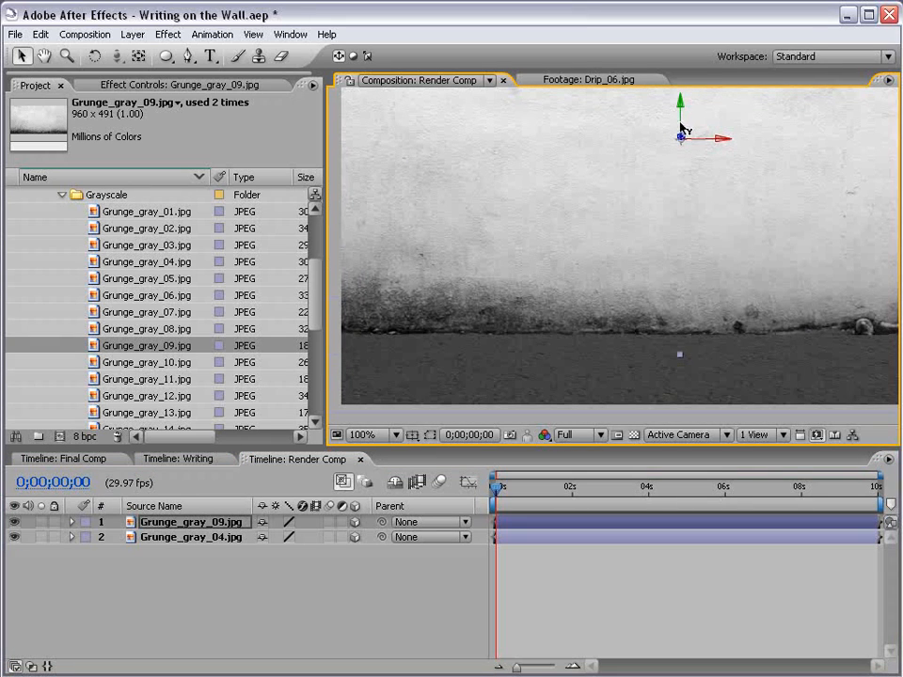
- Push the wall layer back in depth along its Z axis to expose more of the floor
scroll(645, 199, "down", 1)
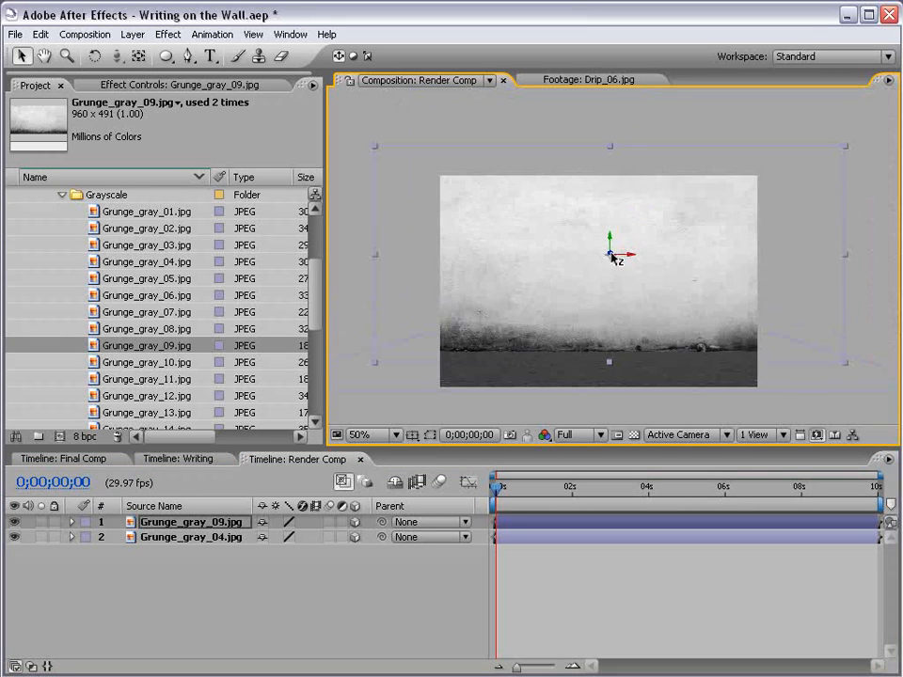
left_click_drag(601, 259, 581, 358)
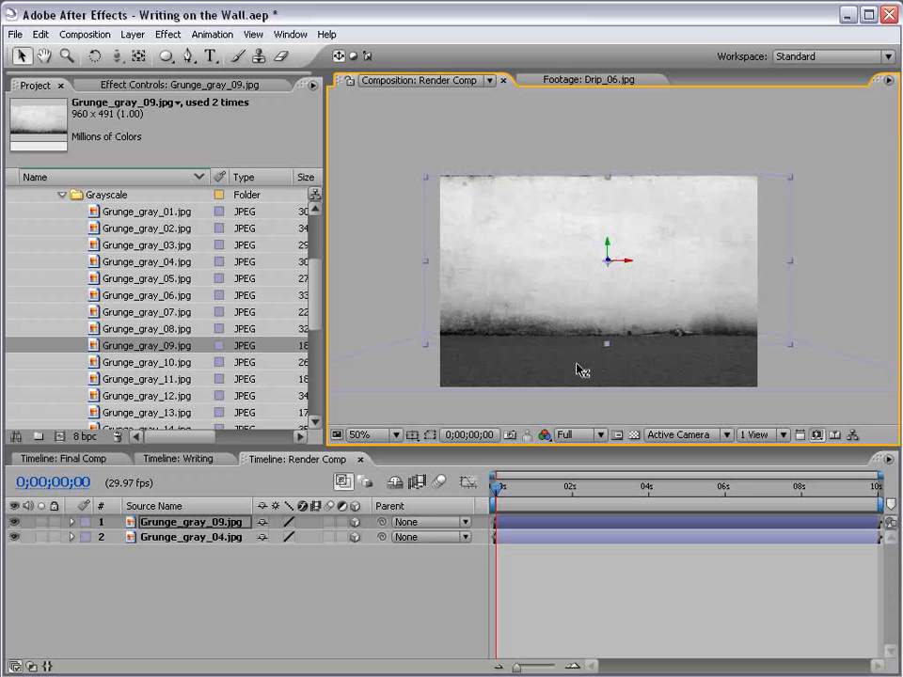
left_click(711, 636)
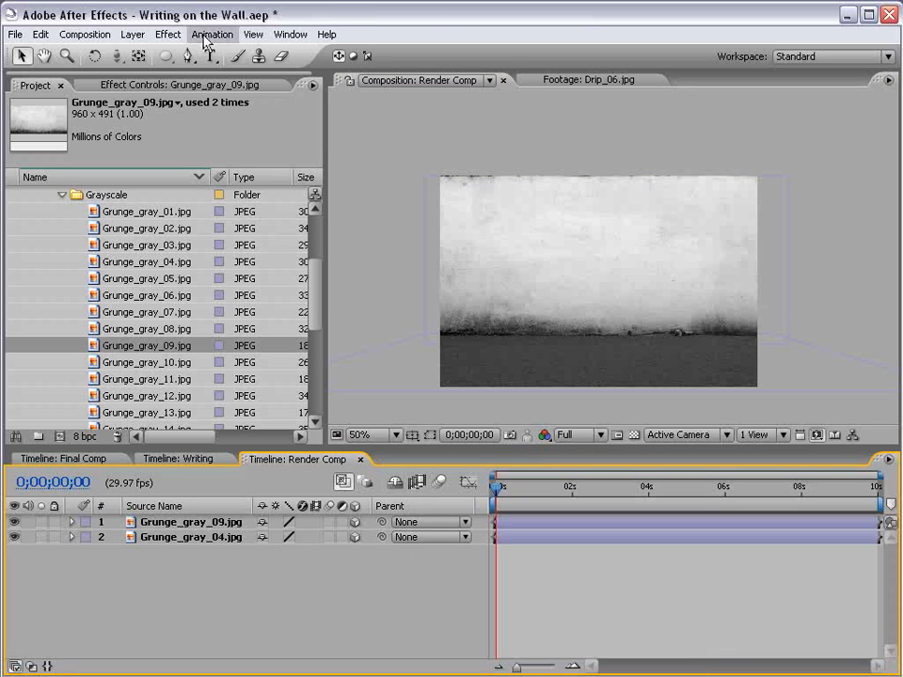
- Add a camera with the 35mm preset to Render Comp and activate the camera movement tool
left_click(132, 34)
mouse_move(248, 55)
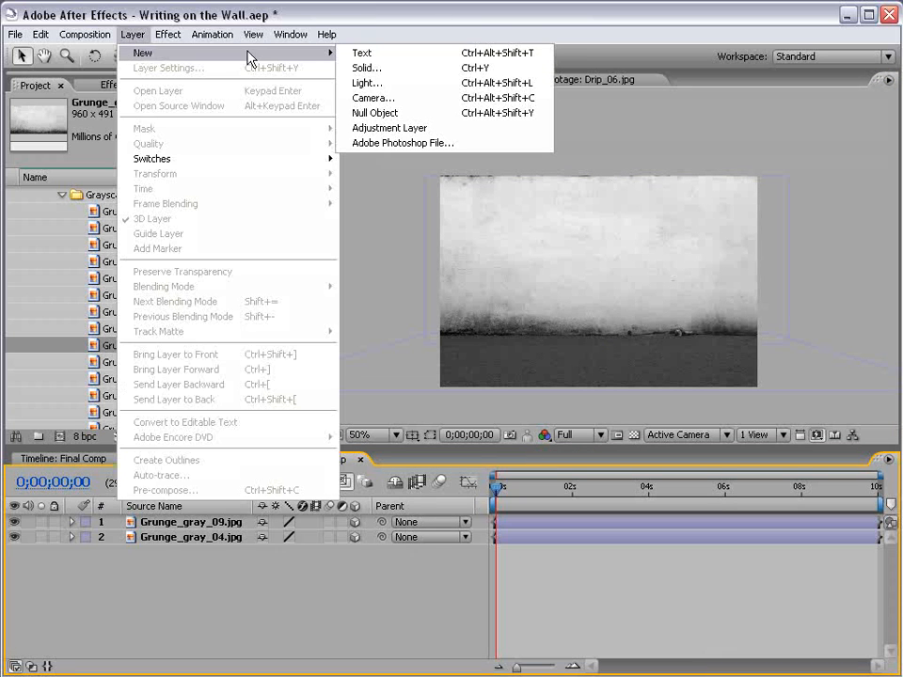
left_click(355, 97)
left_click(478, 169)
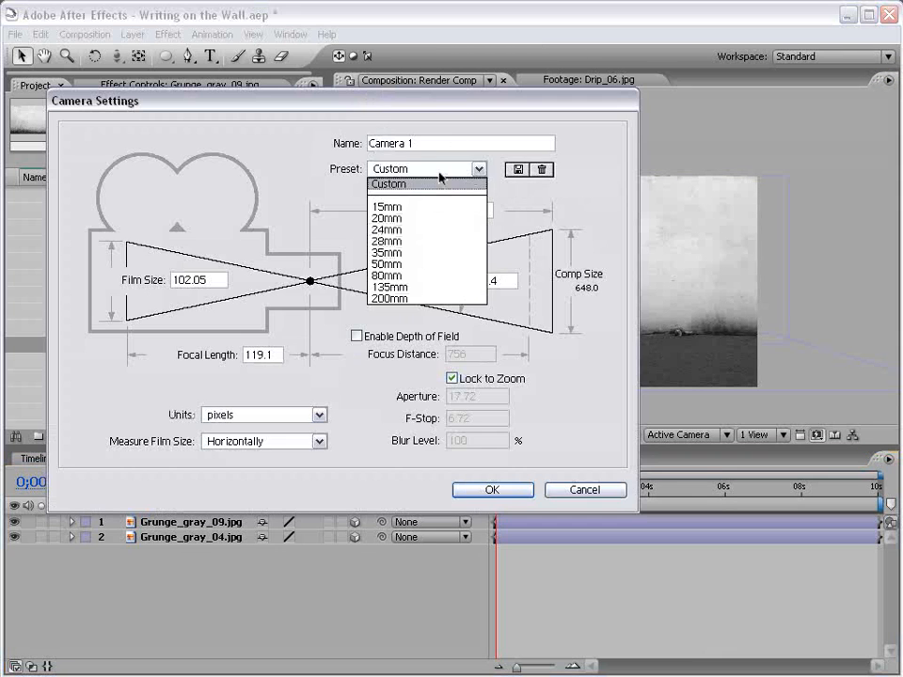
left_click(407, 252)
left_click(516, 488)
left_click(573, 265)
left_click(116, 57)
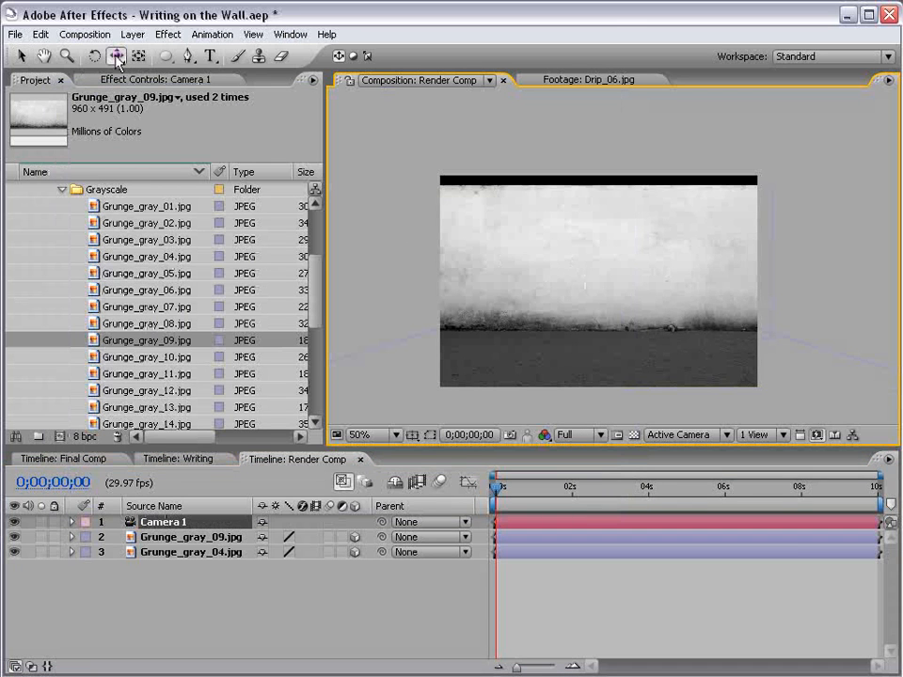
- Reposition Camera 1 so the wall and floor fill the frame and are viewed at a slight angle
left_click_drag(667, 324, 602, 298)
key("c")
key("c")
key("c")
key("c")
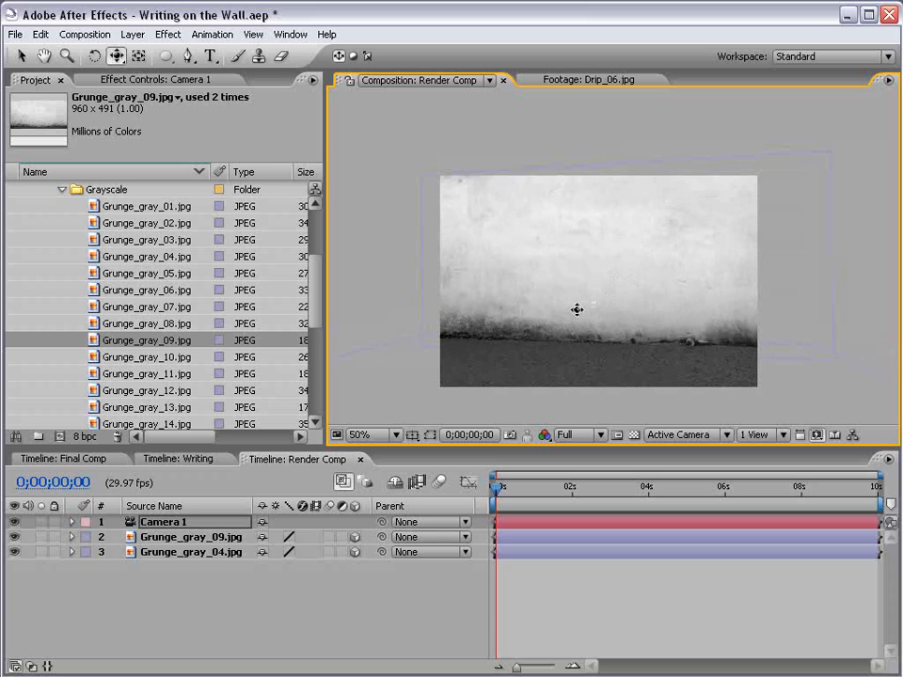
left_click(643, 581)
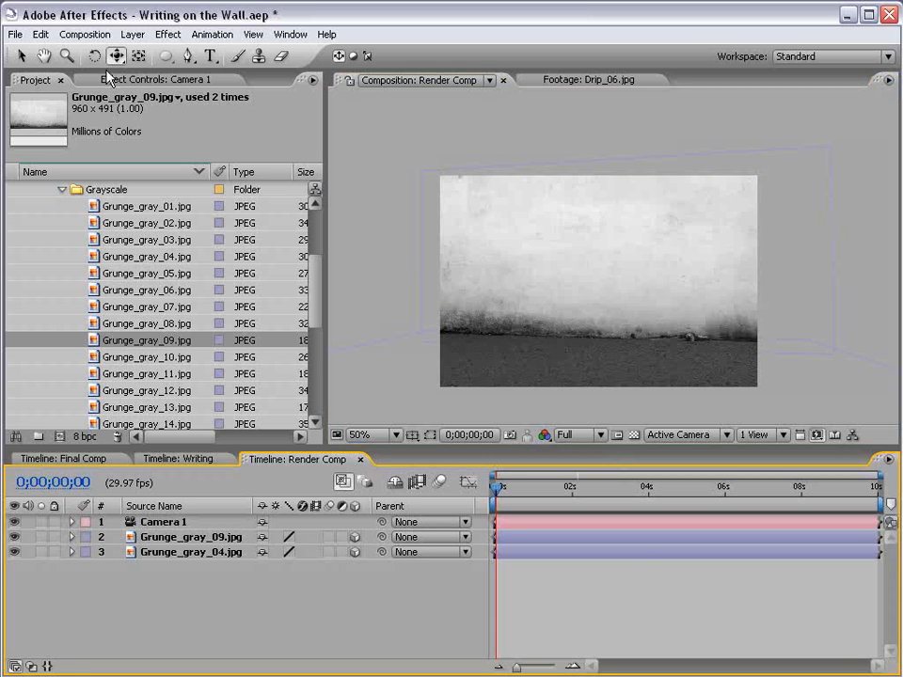
- Add a point light with a pale warm colour of FFF6E6 and an intensity of 125%
left_click(212, 34)
mouse_move(173, 55)
left_click(360, 82)
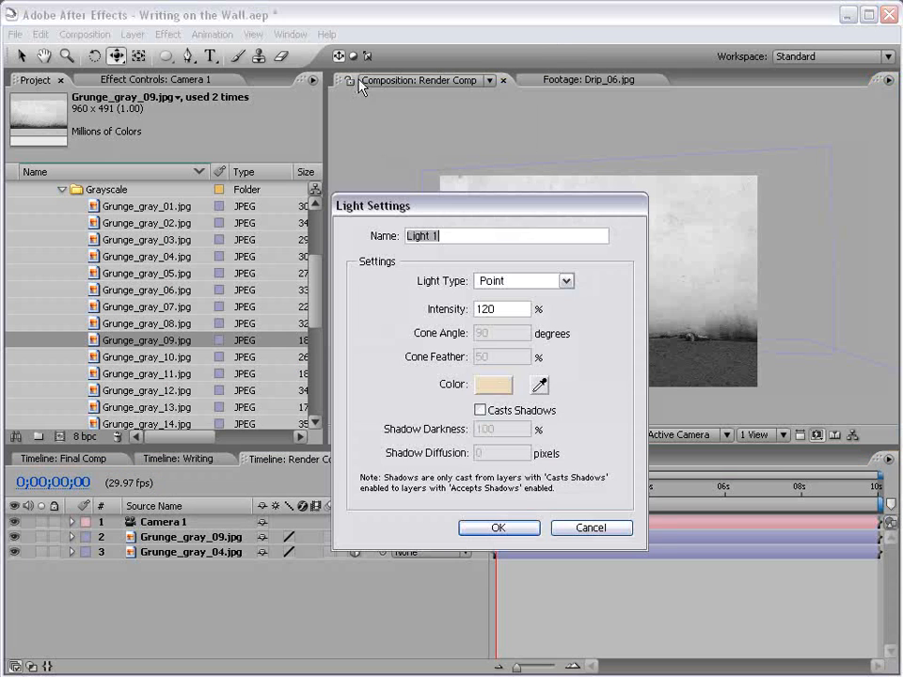
left_click(493, 384)
left_click(211, 246)
left_click_drag(212, 246, 215, 250)
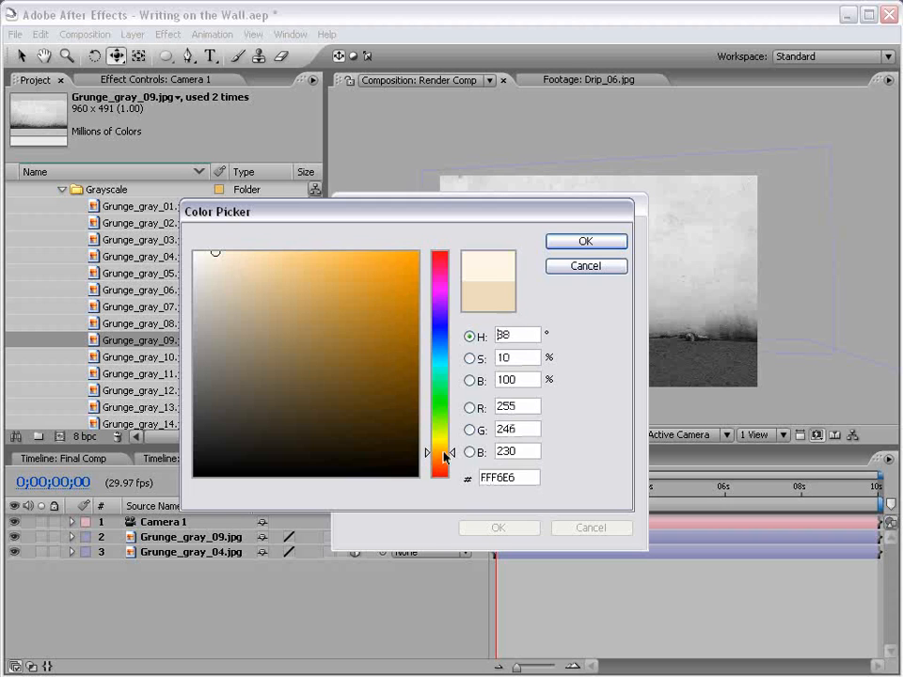
left_click(583, 242)
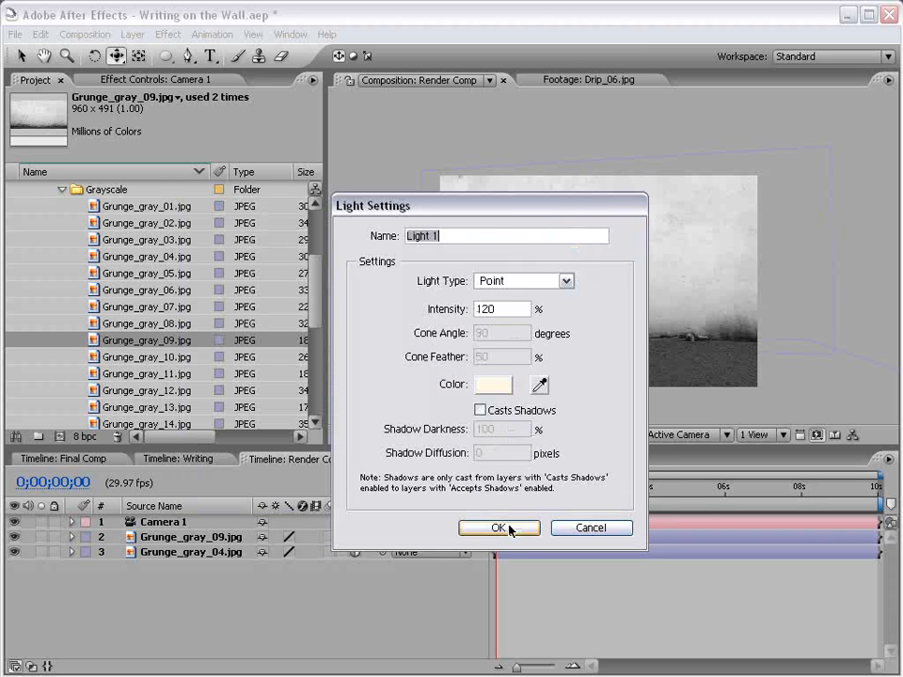
left_click(515, 309)
key("BackSpace")
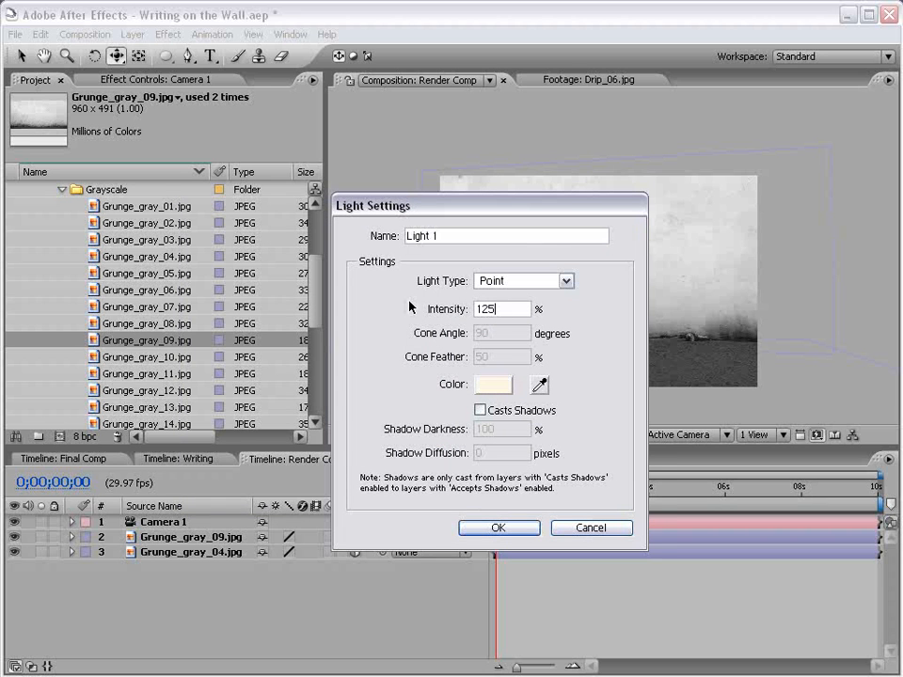
type("5")
left_click(498, 530)
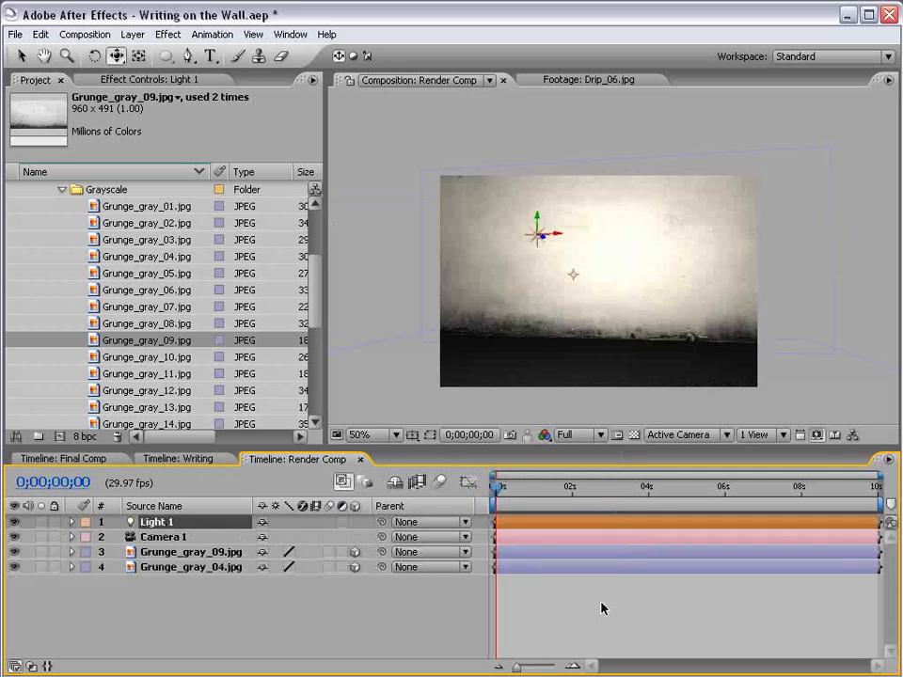
- Pull Light 1 away from the wall along its Z axis, toward the upper-left corner of the frame
left_click(601, 605)
key("v")
left_click(540, 238)
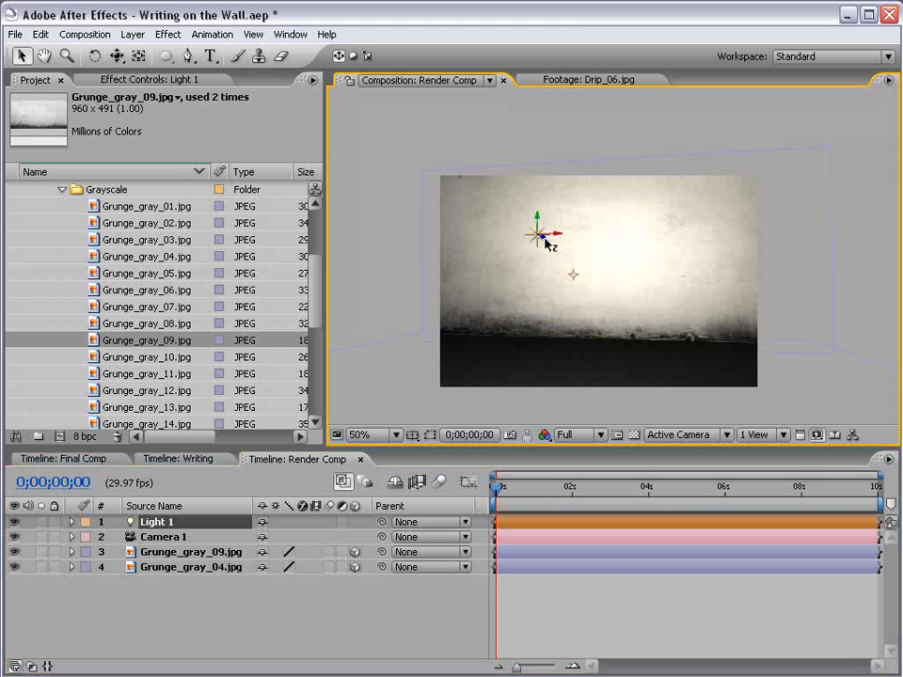
left_click_drag(546, 242, 442, 149)
key("ctrl+z")
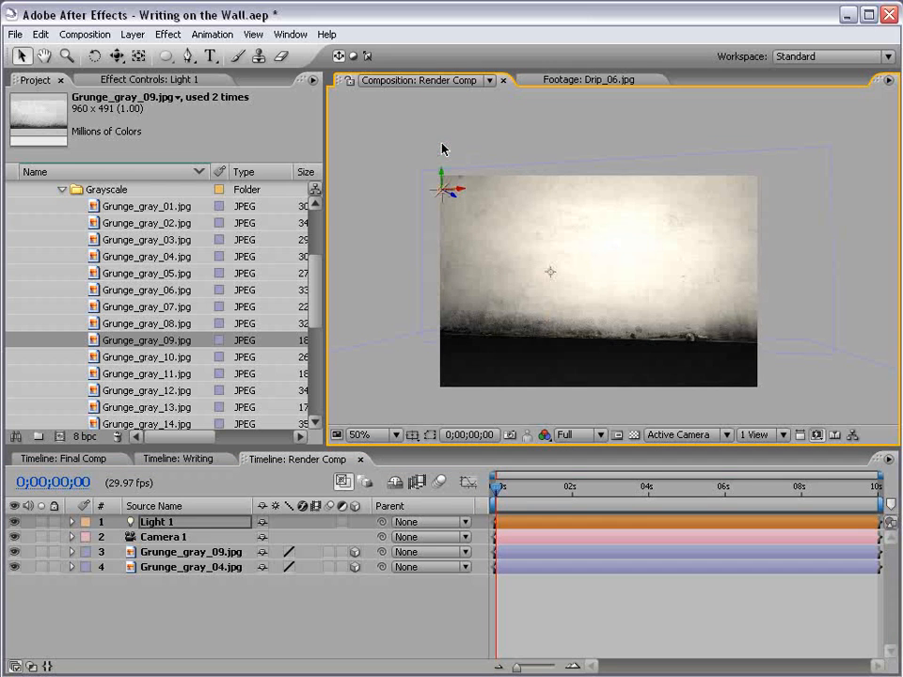
- Apply Curves to the Grunge_gray_04 floor layer and raise the RGB curve steeply in the midtones to brighten the floor
left_click(197, 570)
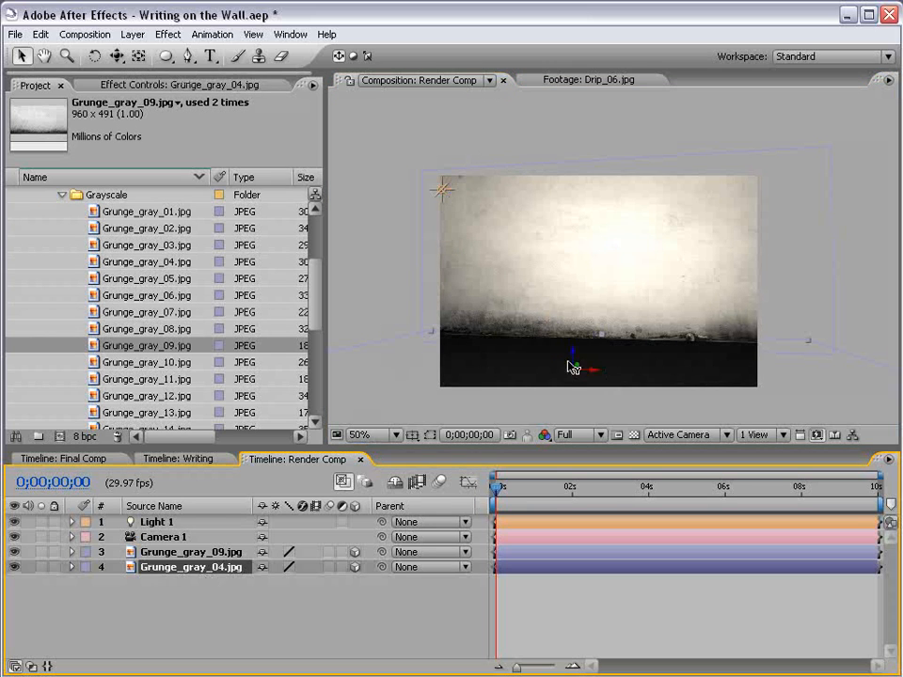
scroll(605, 370, "up", 1)
scroll(605, 369, "down", 2)
left_click(168, 34)
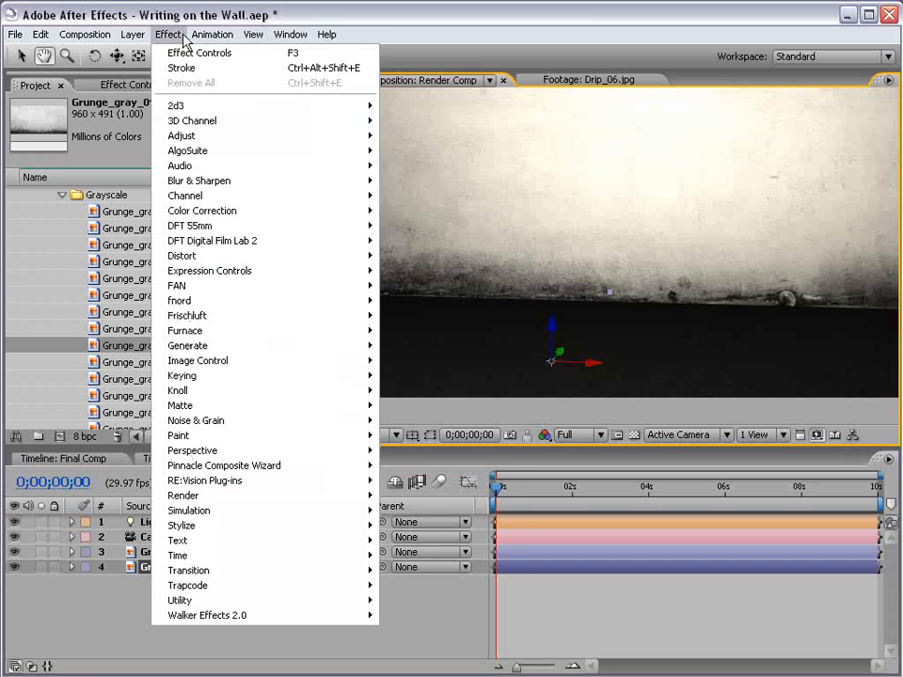
mouse_move(202, 211)
left_click(420, 410)
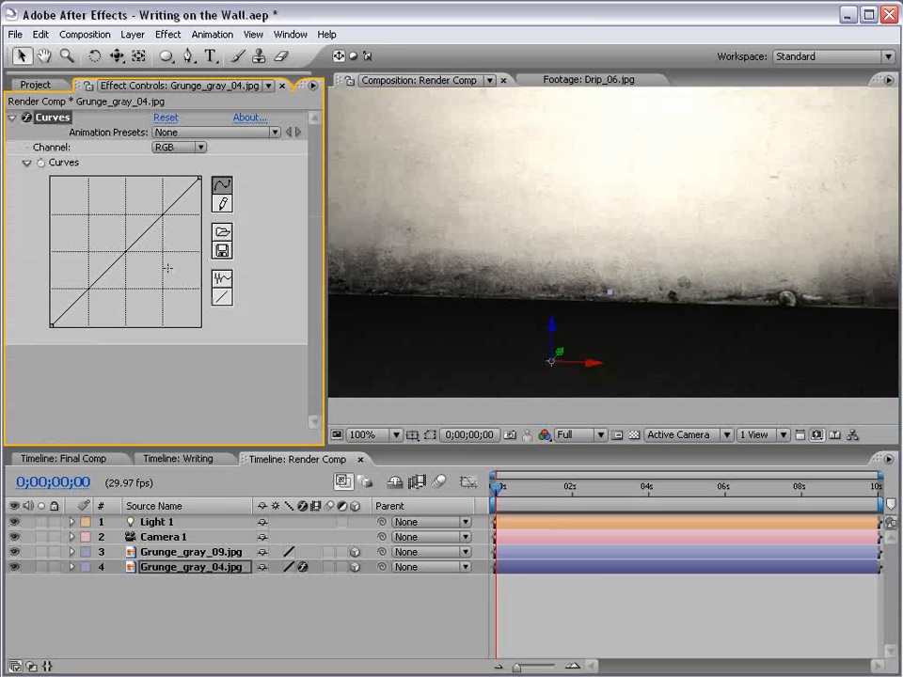
left_click_drag(120, 256, 101, 226)
left_click_drag(68, 288, 73, 290)
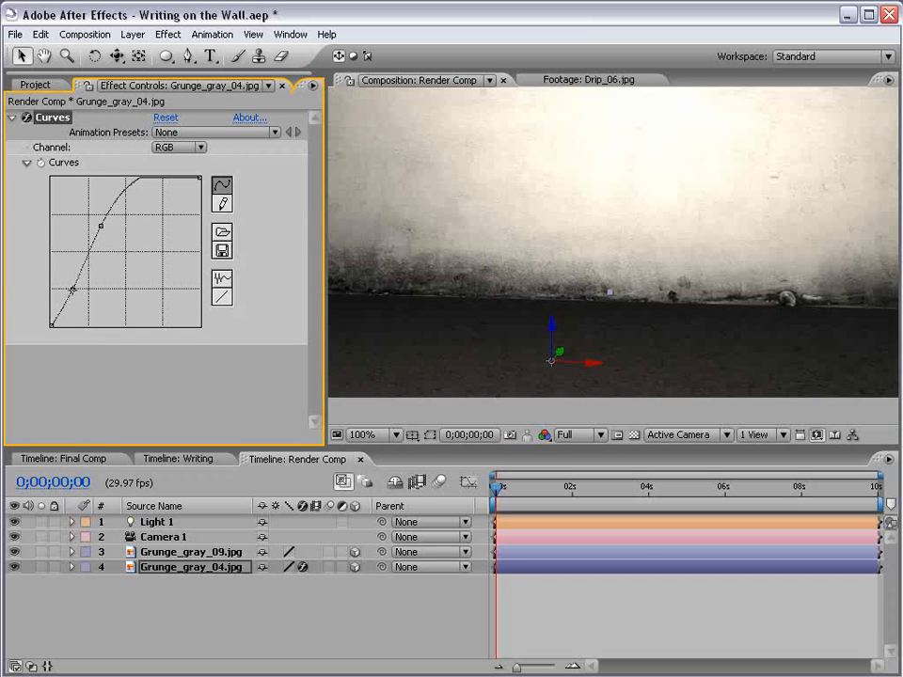
left_click(727, 607)
scroll(617, 313, "down", 1)
left_click_drag(614, 229, 608, 272)
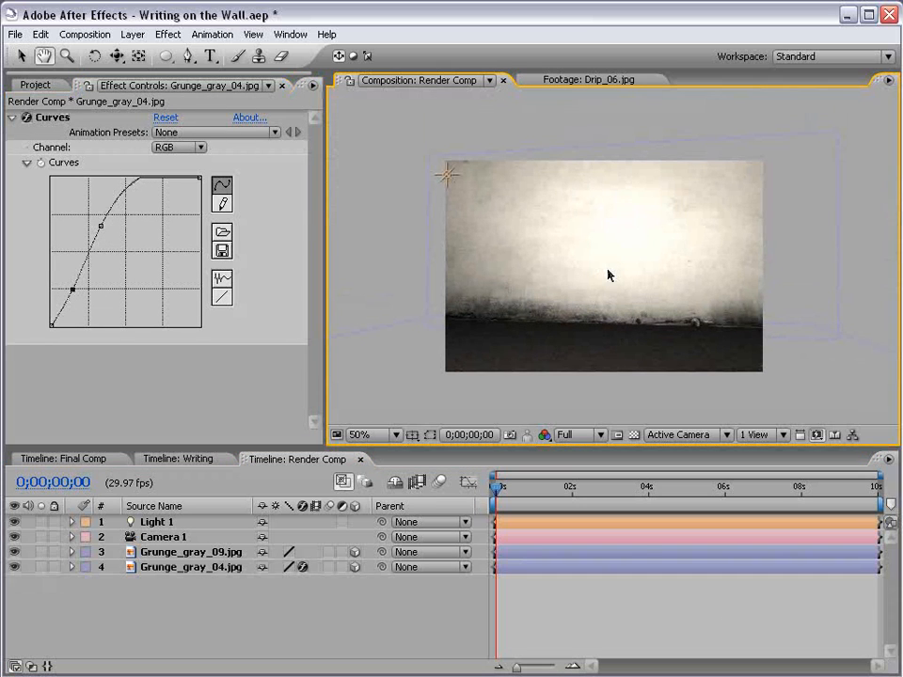
- Add the Writing comp to the top of Render Comp as a 3D layer, with the time at 0;00;01;15
left_click(35, 84)
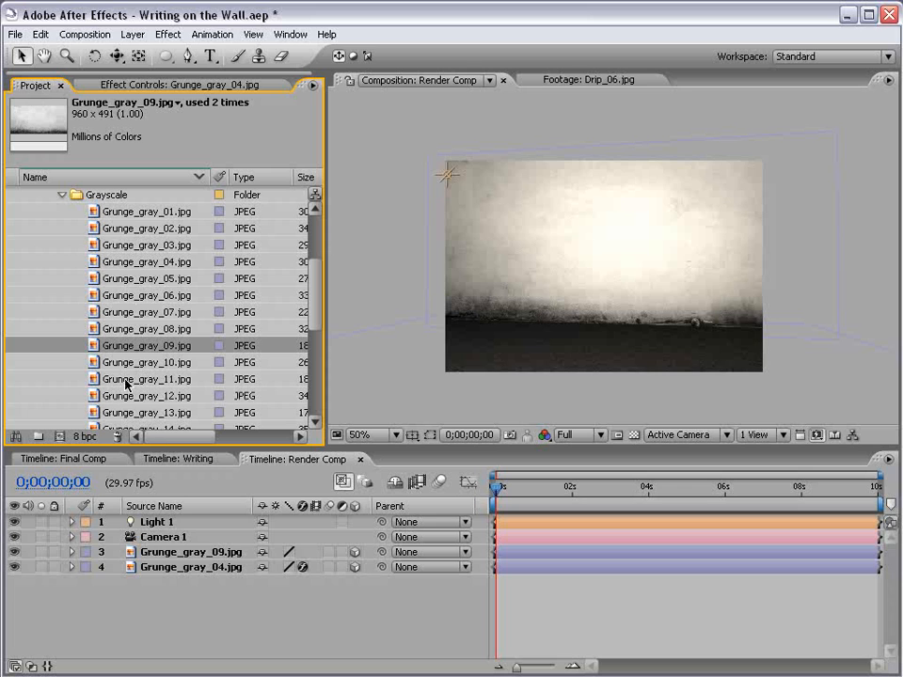
scroll(319, 239, "up", 3)
left_click(12, 228)
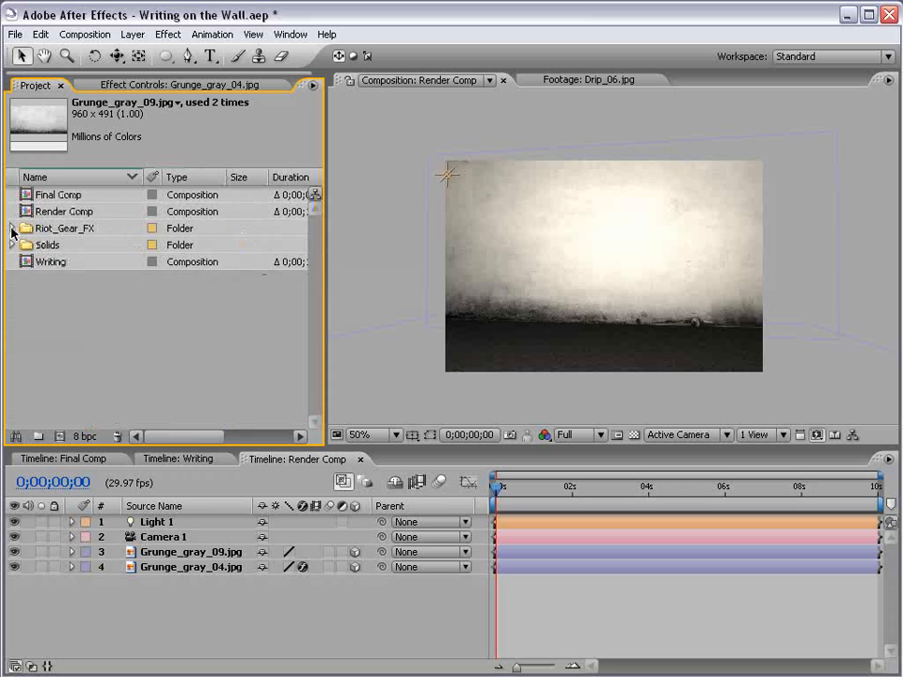
left_click(29, 264)
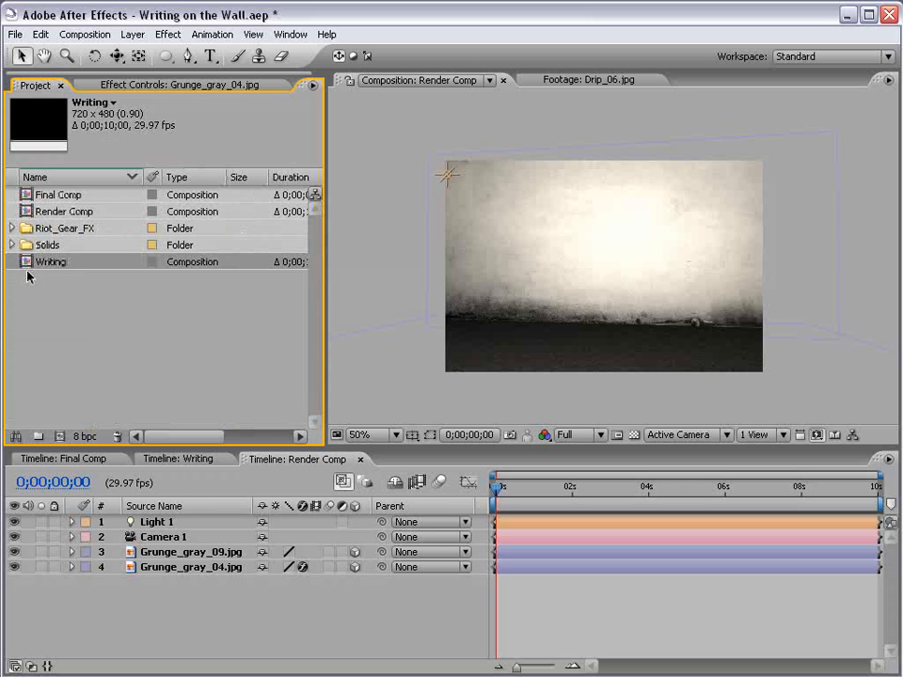
left_click_drag(28, 260, 603, 252)
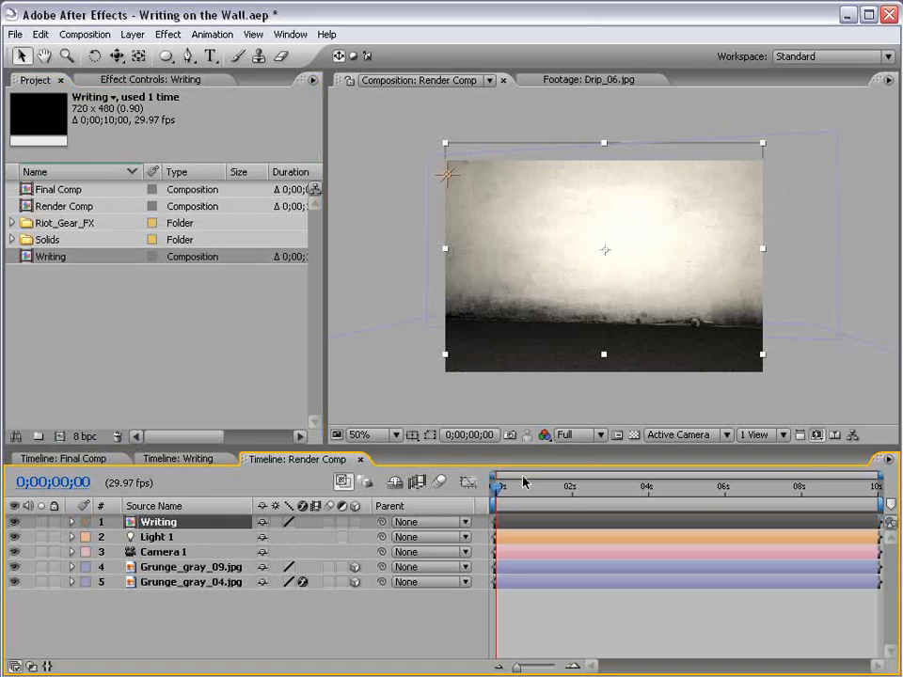
left_click_drag(510, 494, 553, 490)
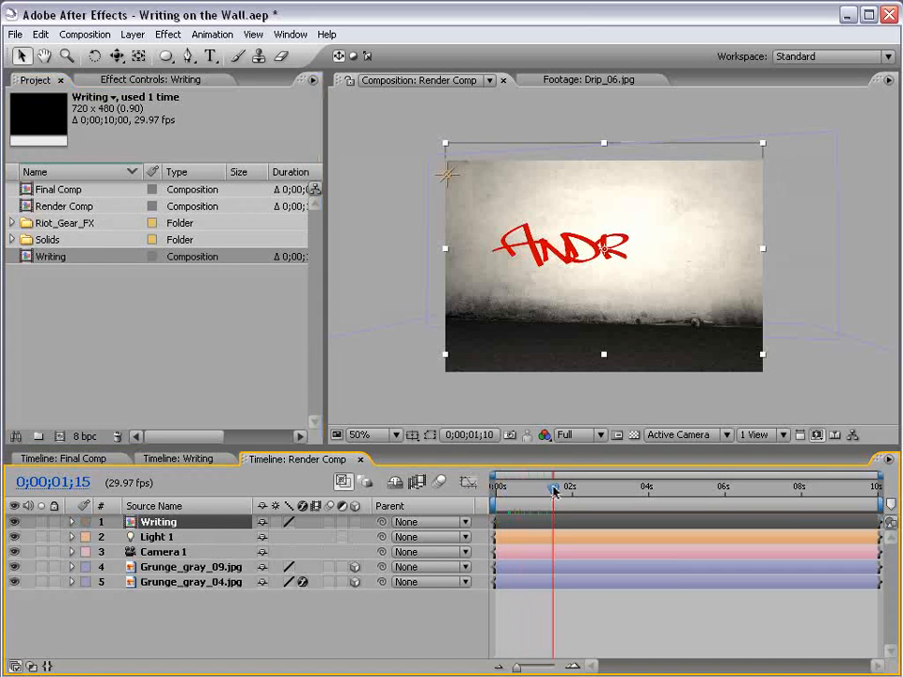
left_click(354, 523)
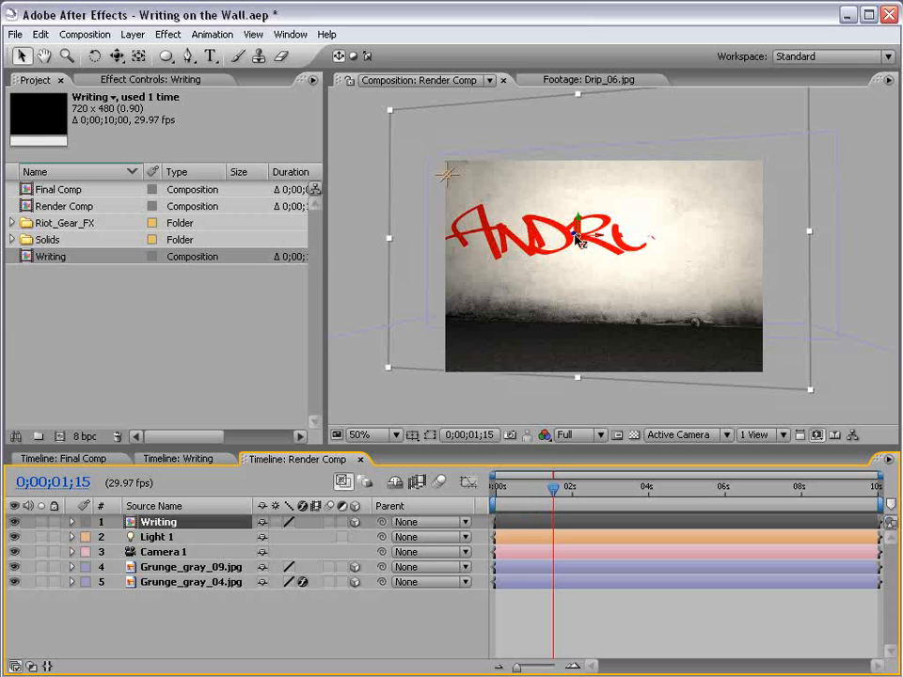
- Copy the Position of the Grunge_gray_09 wall layer and paste it onto the Writing layer's Position
left_click(150, 567)
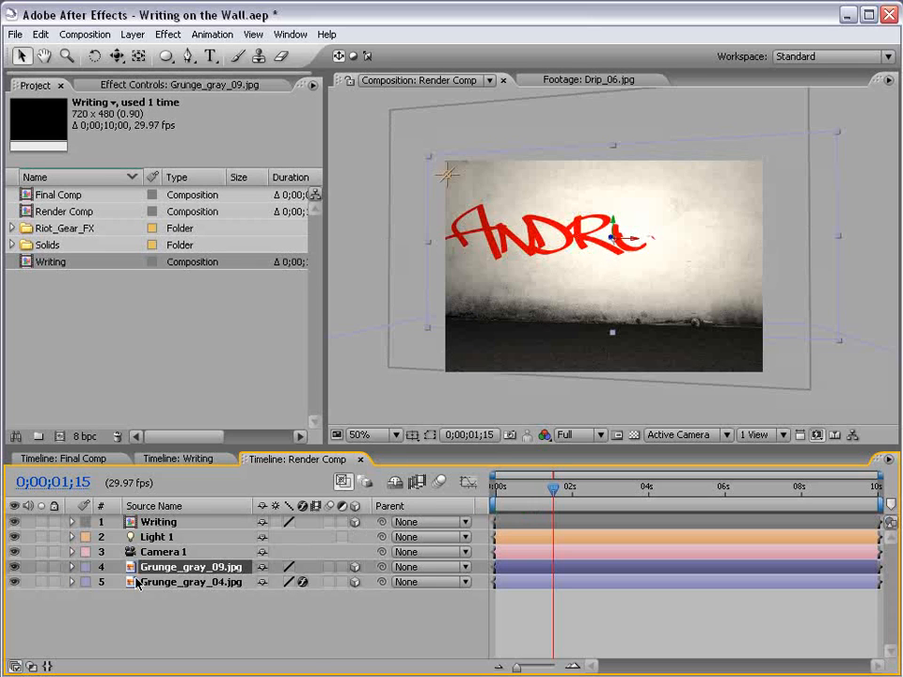
key("p")
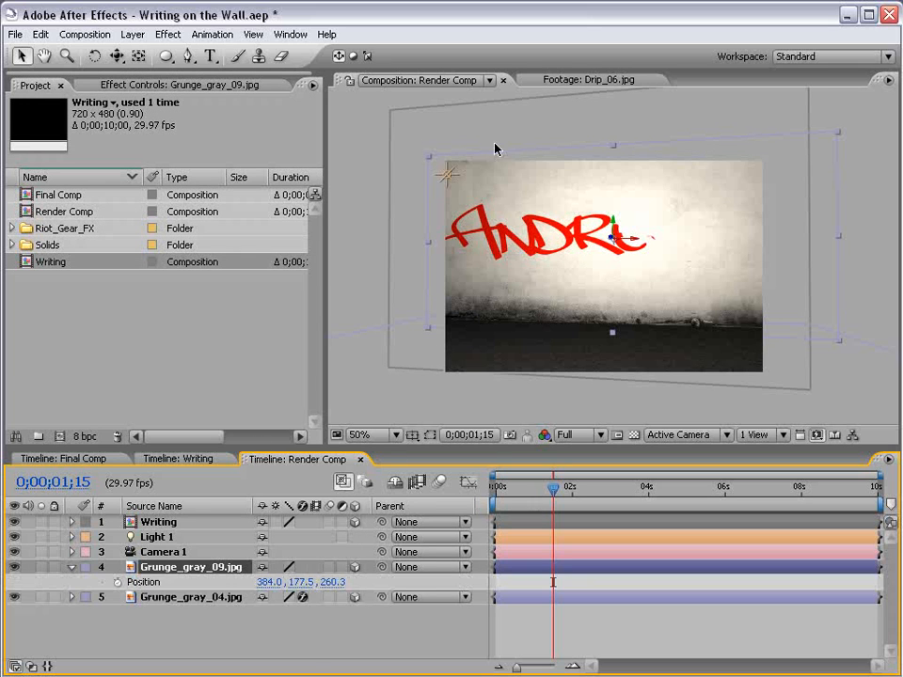
left_click(147, 584)
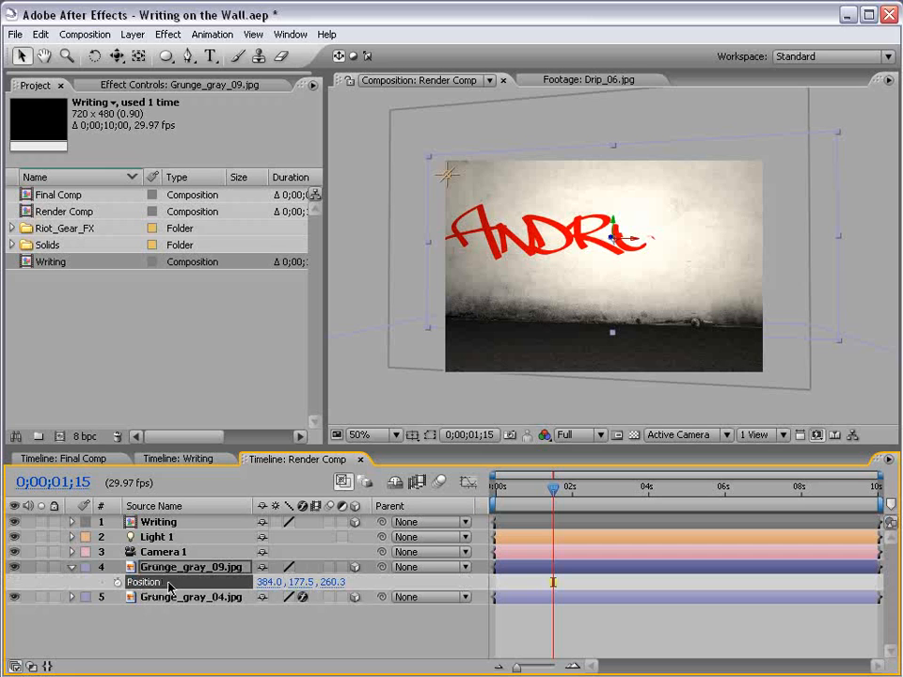
left_click(43, 35)
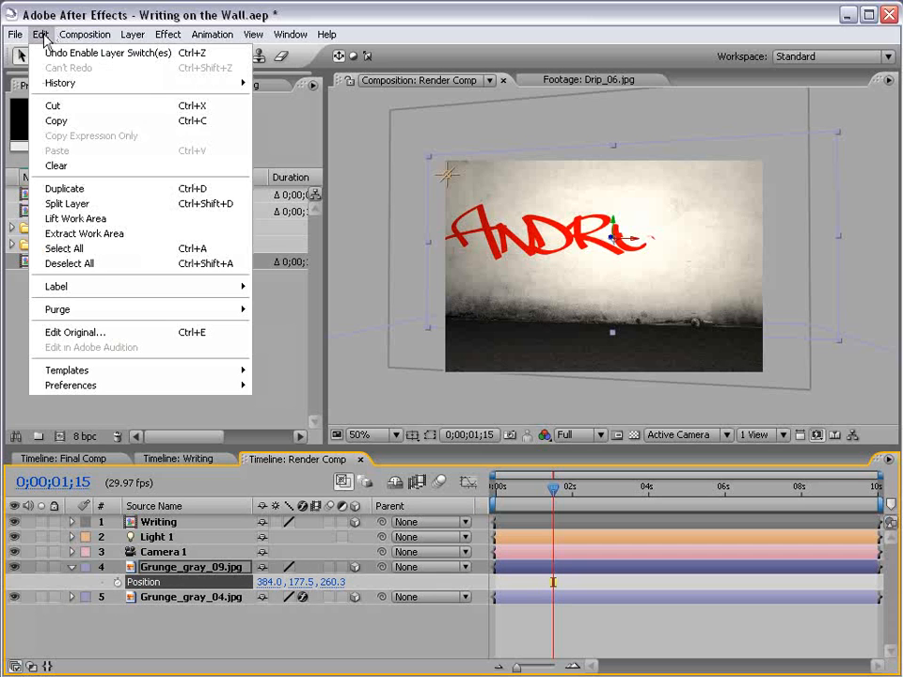
left_click(66, 122)
left_click(160, 523)
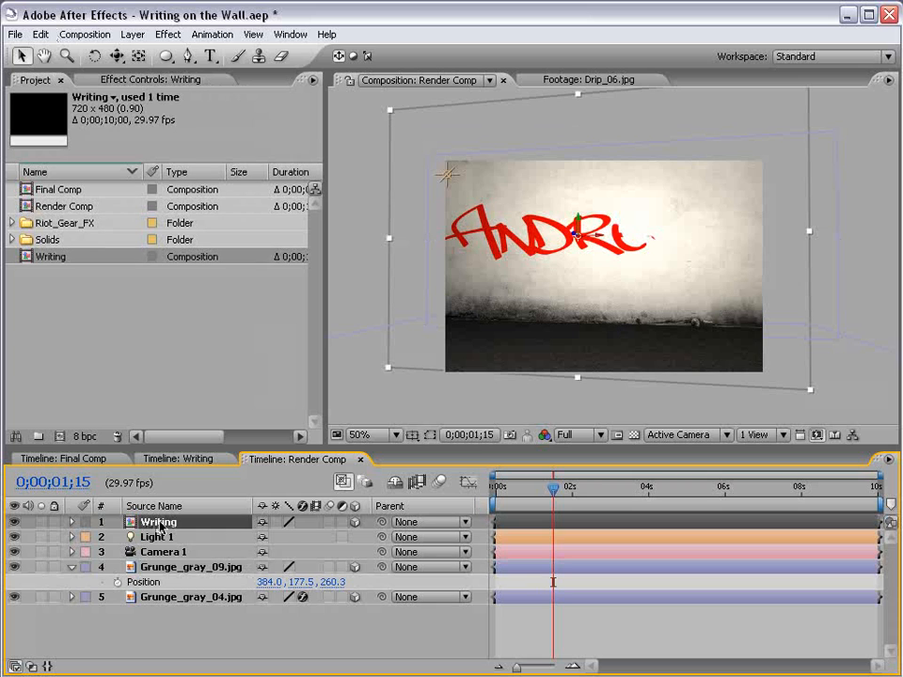
key("ctrl+v")
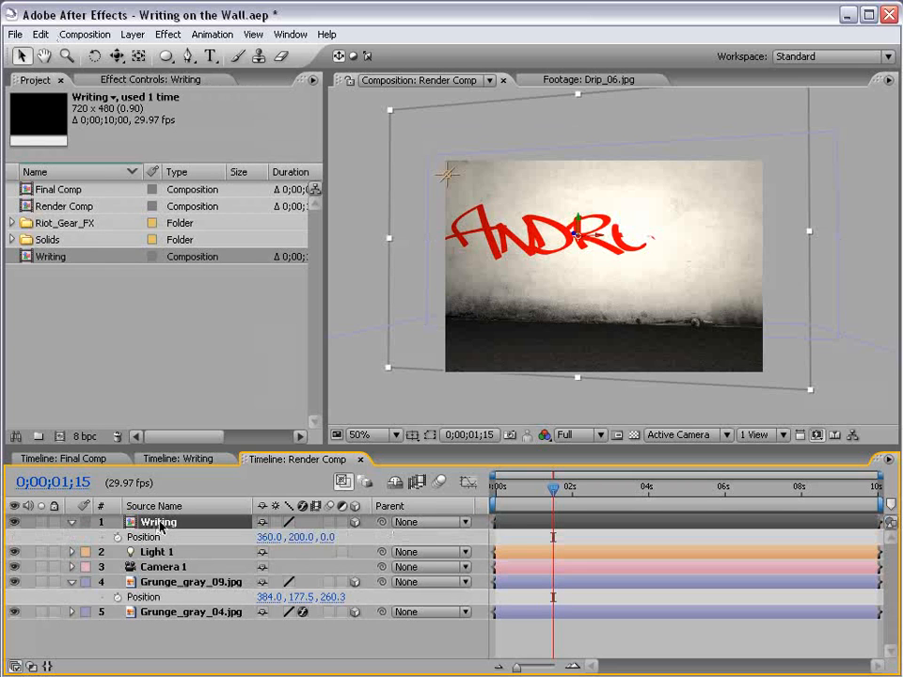
left_click(153, 536)
key("ctrl+v")
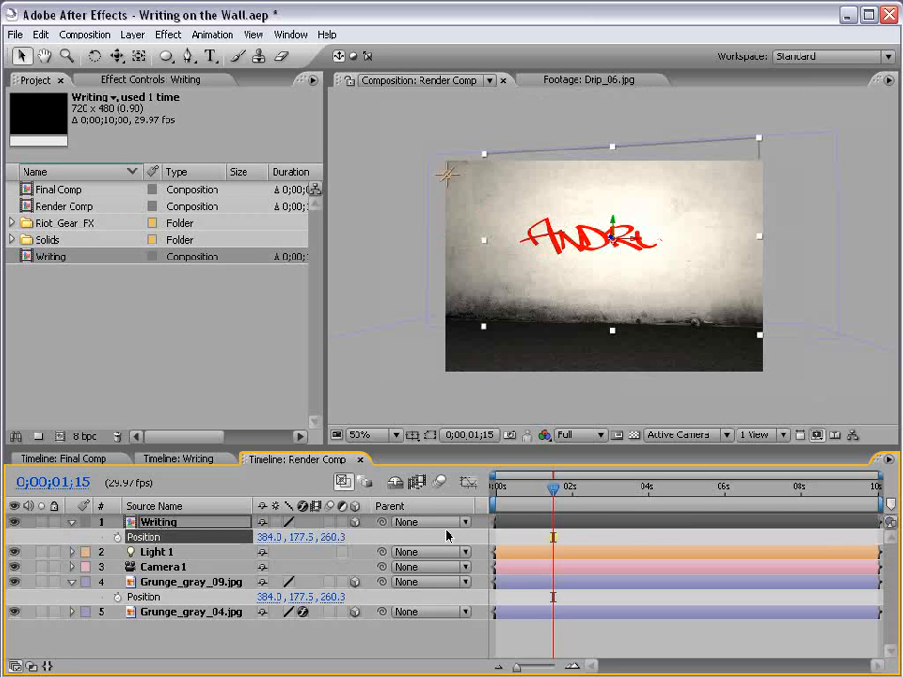
left_click(538, 538)
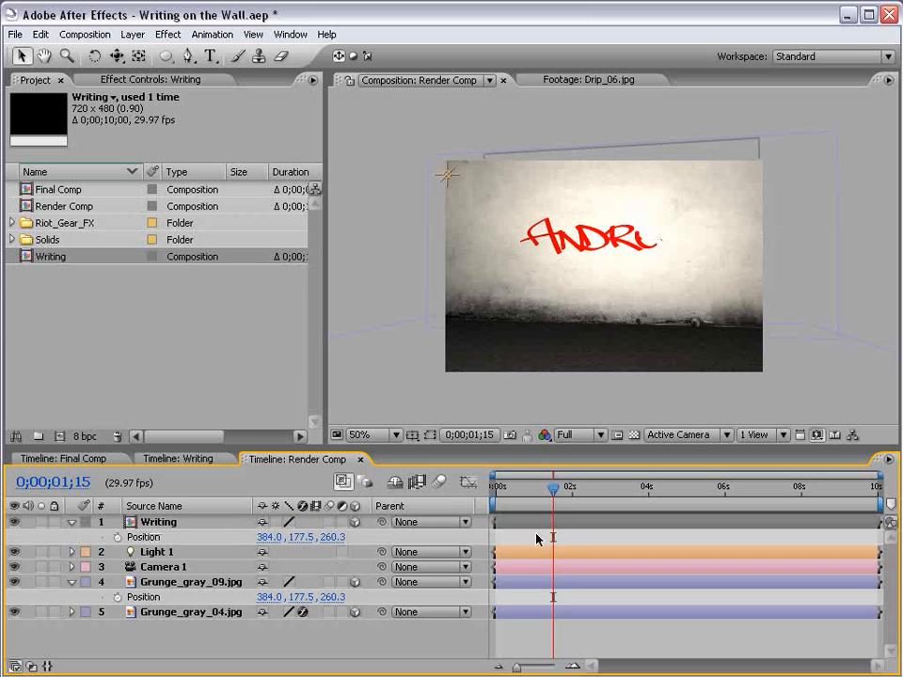
left_click(73, 583)
- Set the Writing layer's blending mode to Classic Color Burn
scroll(581, 260, "up", 1)
scroll(581, 239, "down", 1)
left_click_drag(574, 224, 578, 249)
left_click_drag(600, 318, 596, 286)
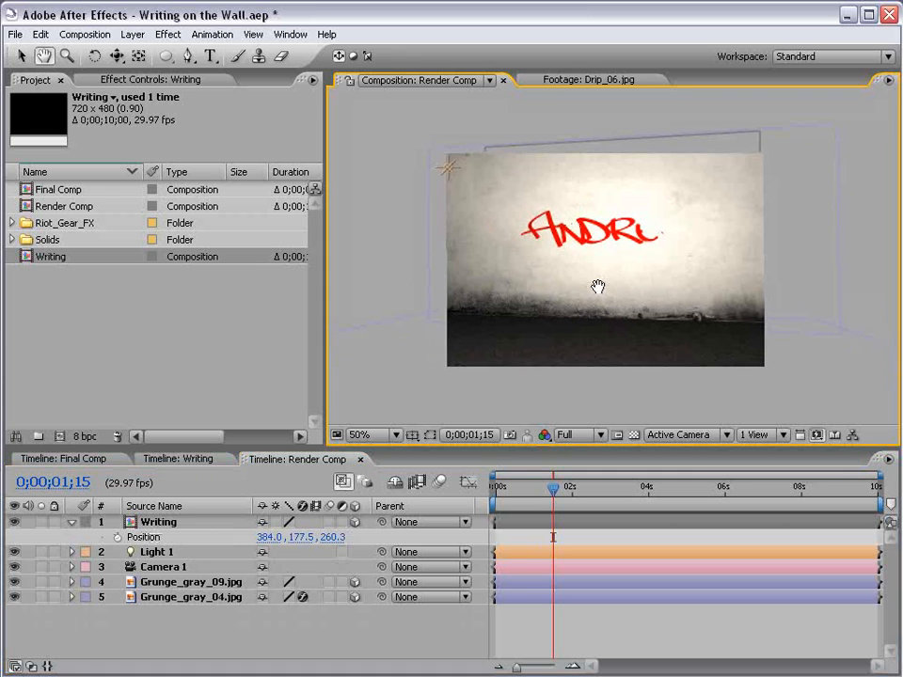
key("F4")
left_click(285, 523)
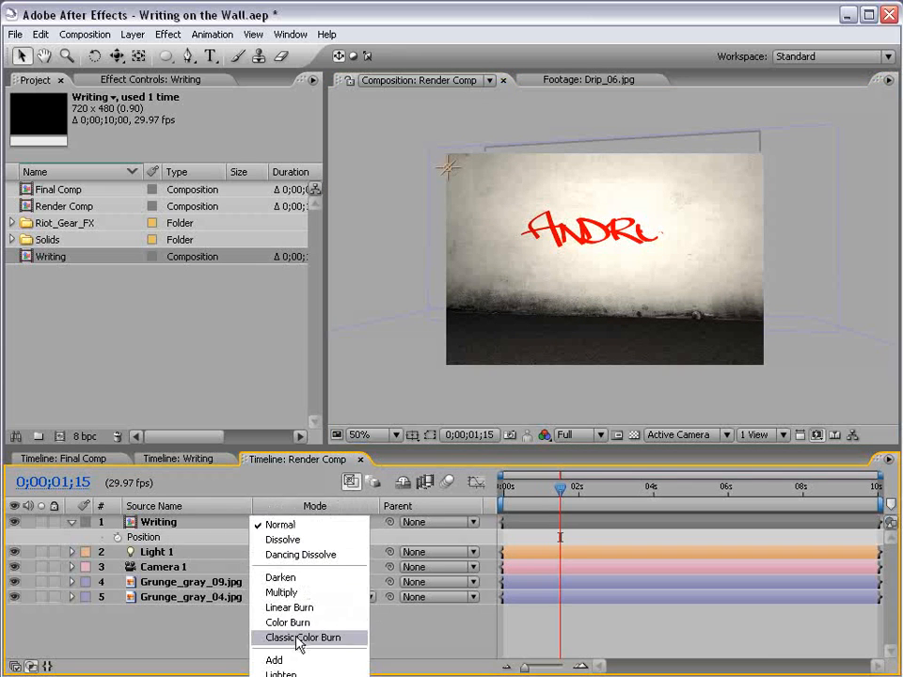
left_click(334, 638)
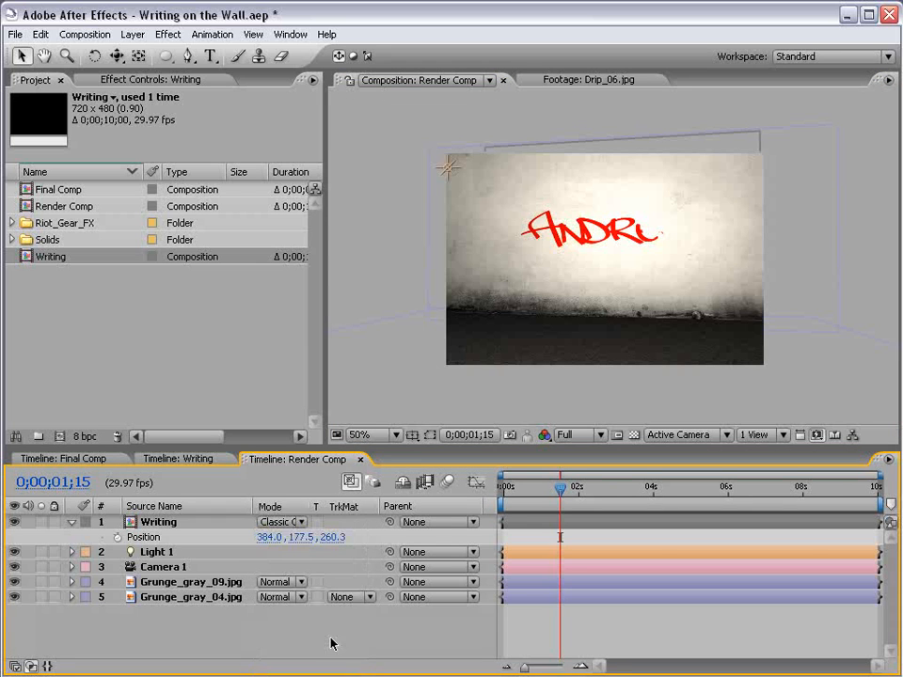
- Lower Light 1's Intensity to 98%
key("t")
left_click_drag(626, 222, 609, 239)
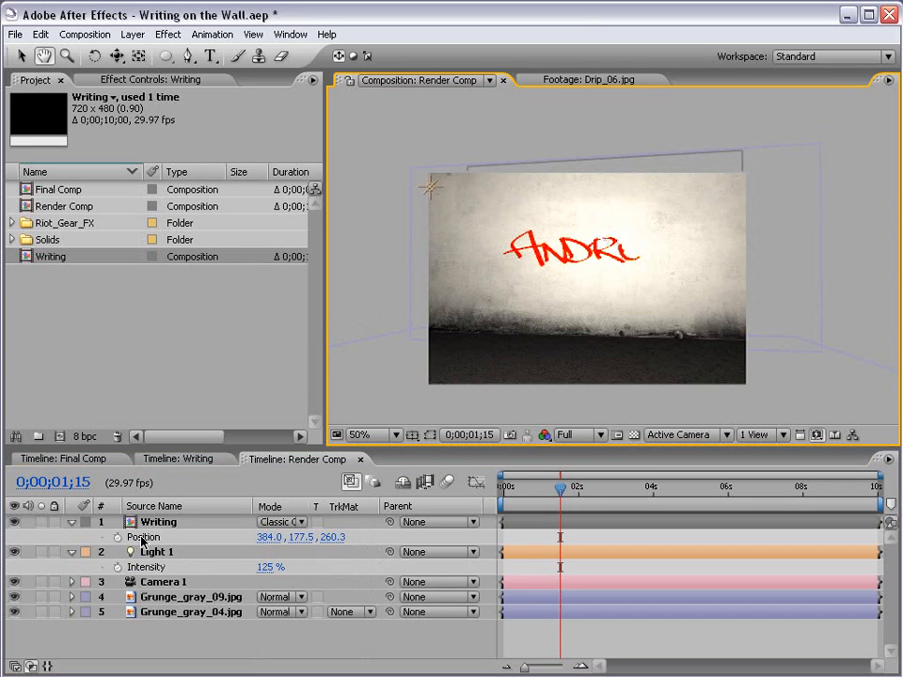
left_click(165, 557)
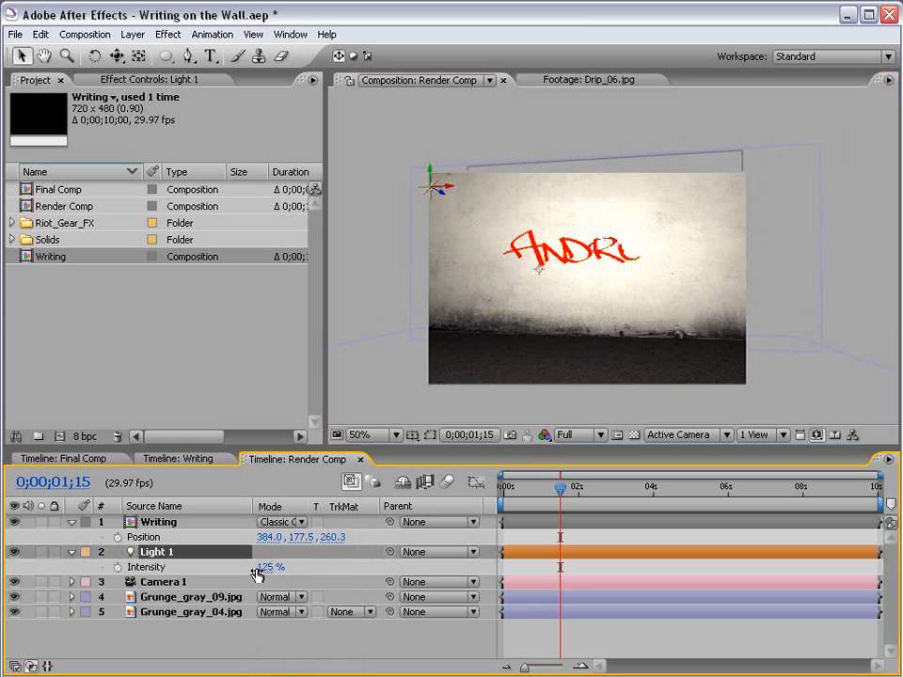
left_click_drag(265, 568, 243, 569)
left_click(558, 643)
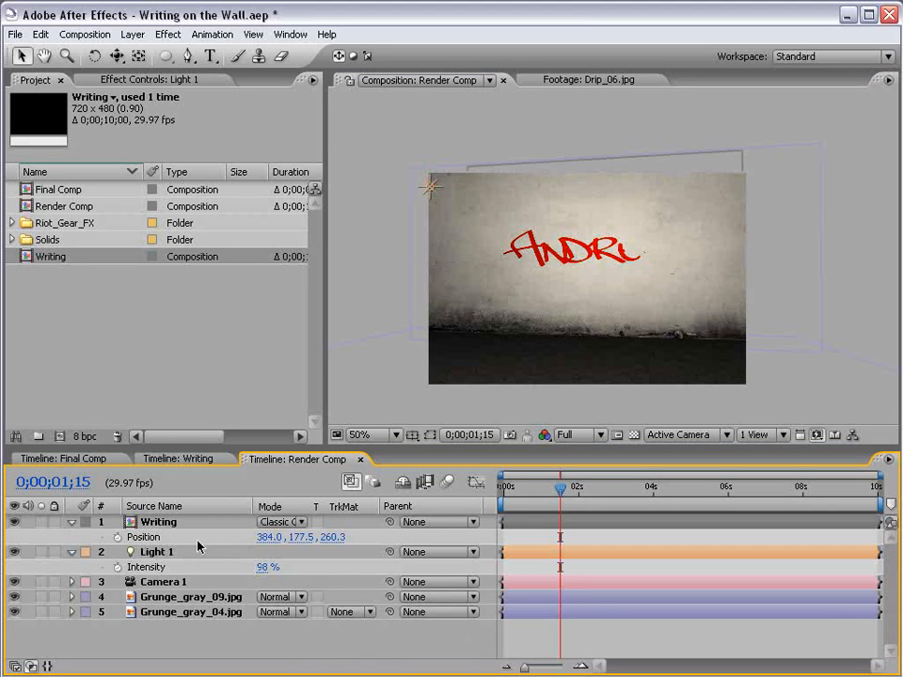
- Rename the Grunge_gray_09.jpg layer to Wall and the Grunge_gray_04.jpg layer to Floor
left_click(194, 597)
key("Return")
type("W")
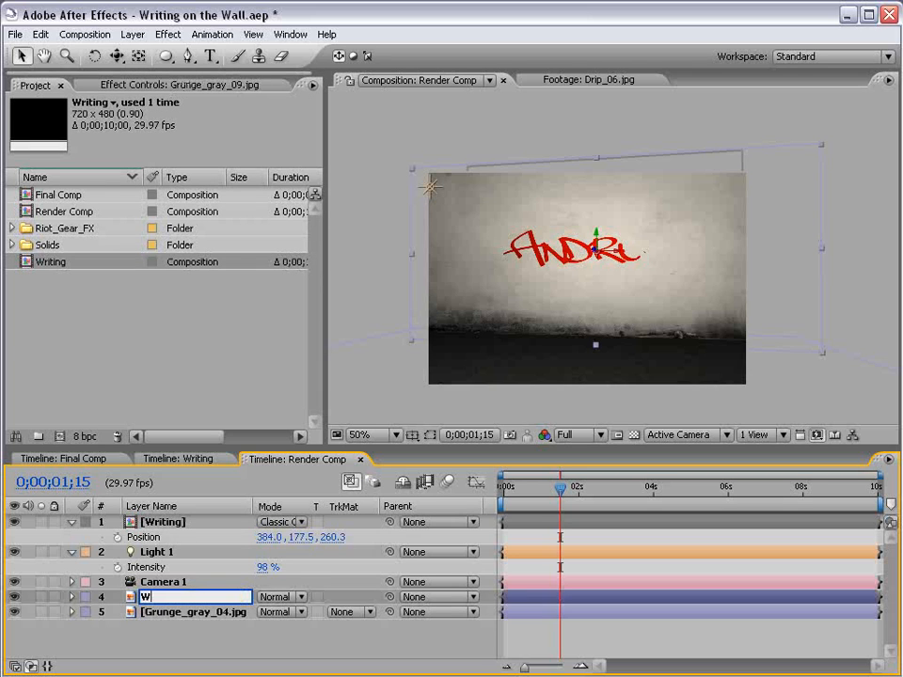
type("all")
key("Return")
left_click(194, 613)
key("Return")
type("Floor")
key("Return")
- Apply Curves to the Wall layer and pull the RGB curve down in the lower midtones to darken it
left_click(171, 598)
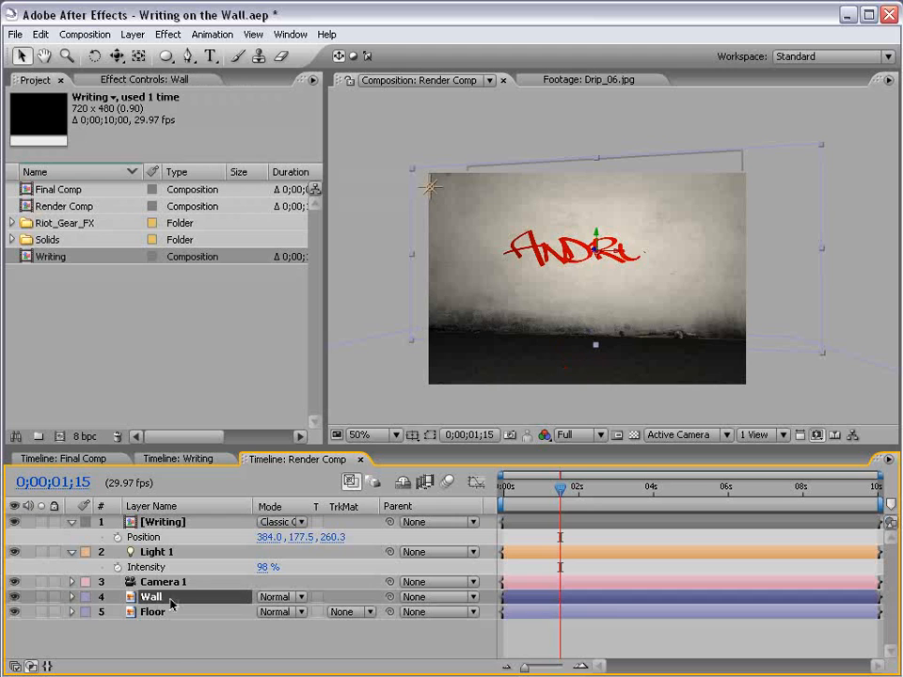
left_click(168, 34)
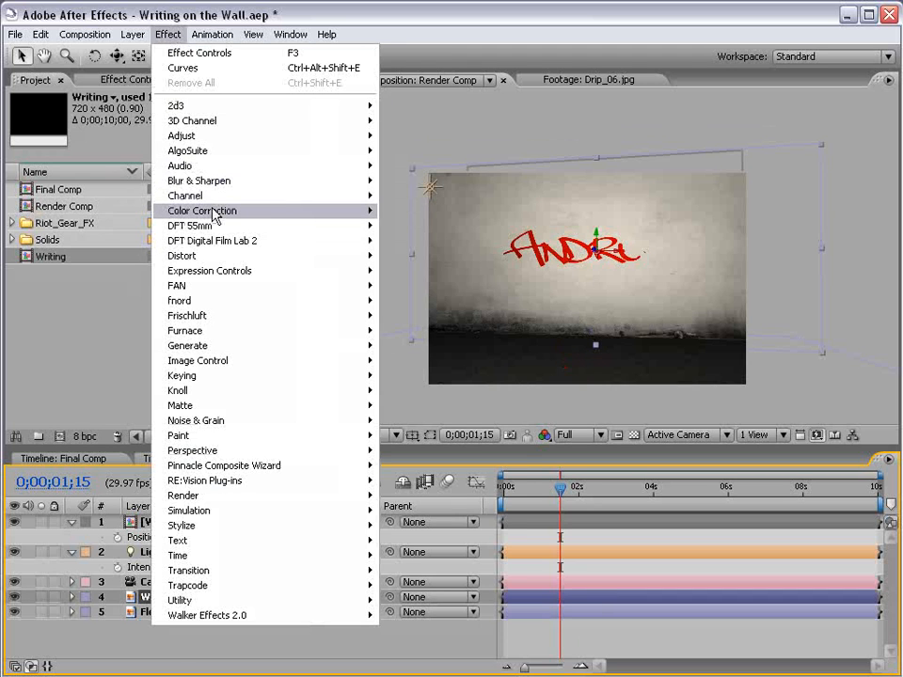
mouse_move(367, 216)
left_click(425, 406)
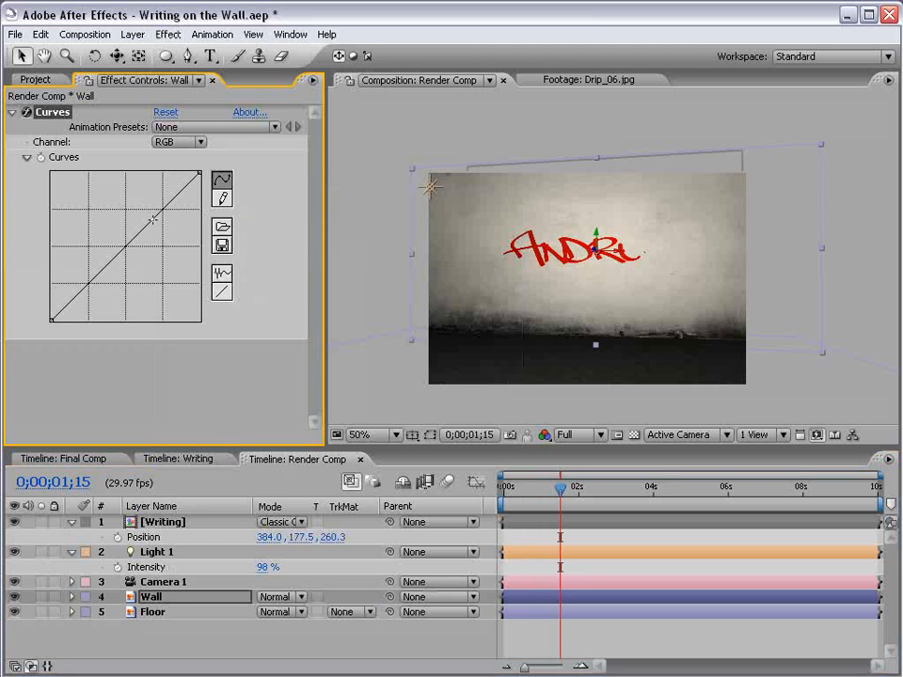
left_click_drag(98, 274, 97, 290)
left_click_drag(144, 246, 164, 221)
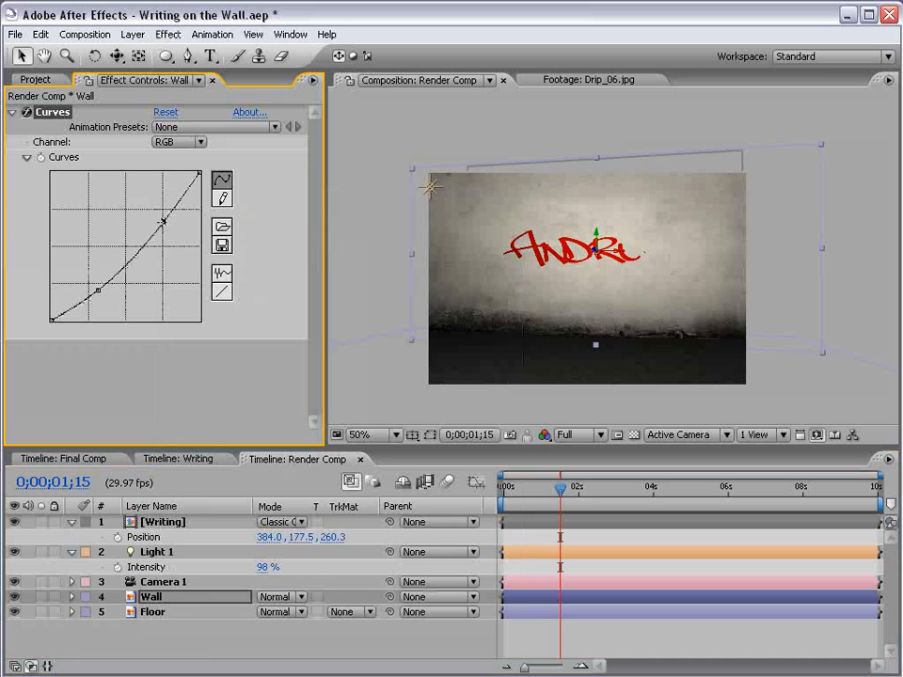
left_click_drag(105, 301, 94, 299)
left_click_drag(161, 221, 150, 276)
left_click_drag(95, 299, 105, 302)
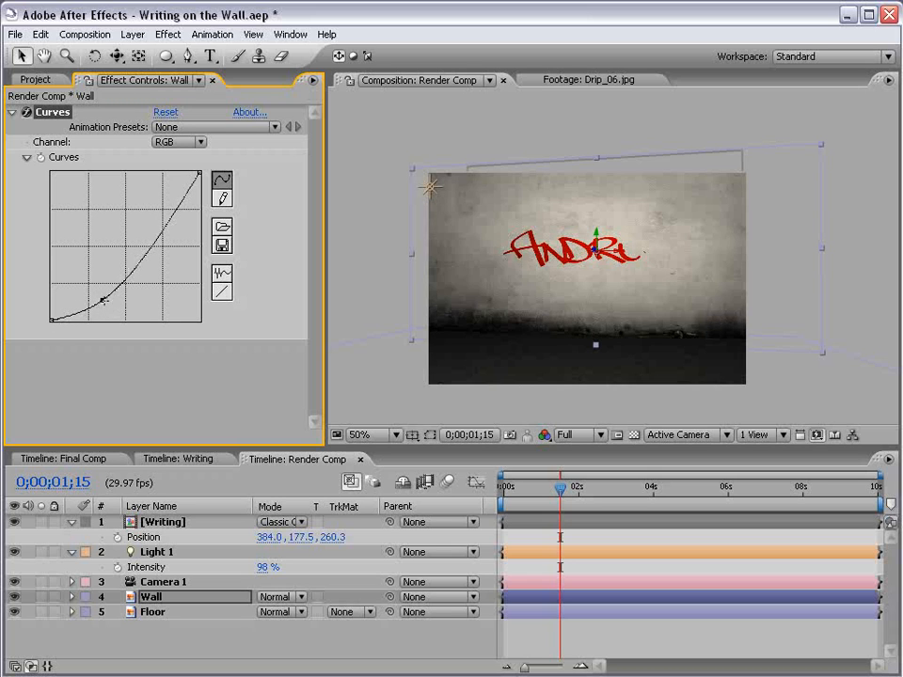
- Set Light 1's Intensity to 100%
key("period")
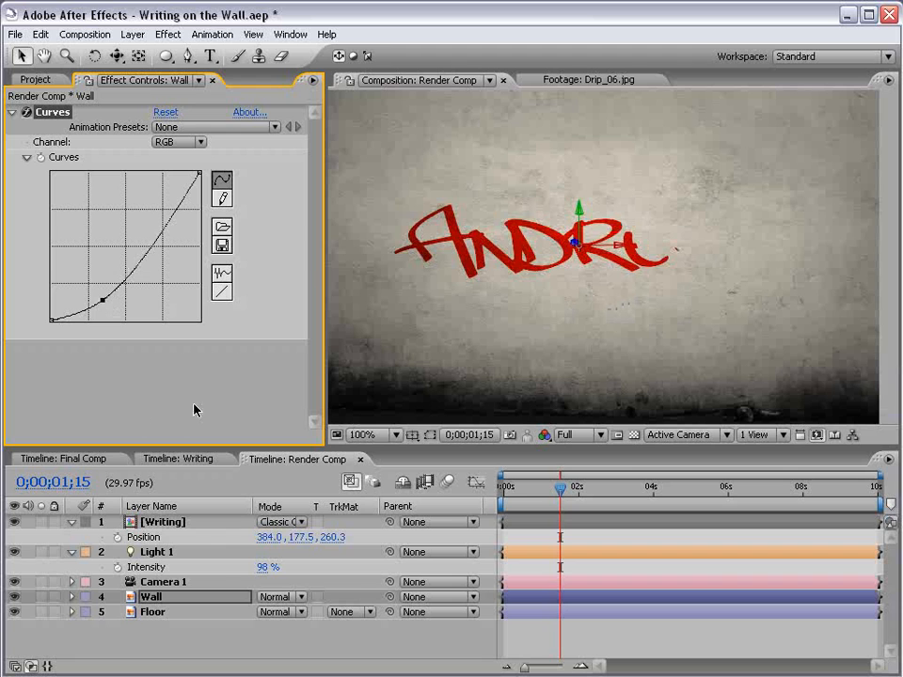
left_click_drag(261, 571, 265, 567)
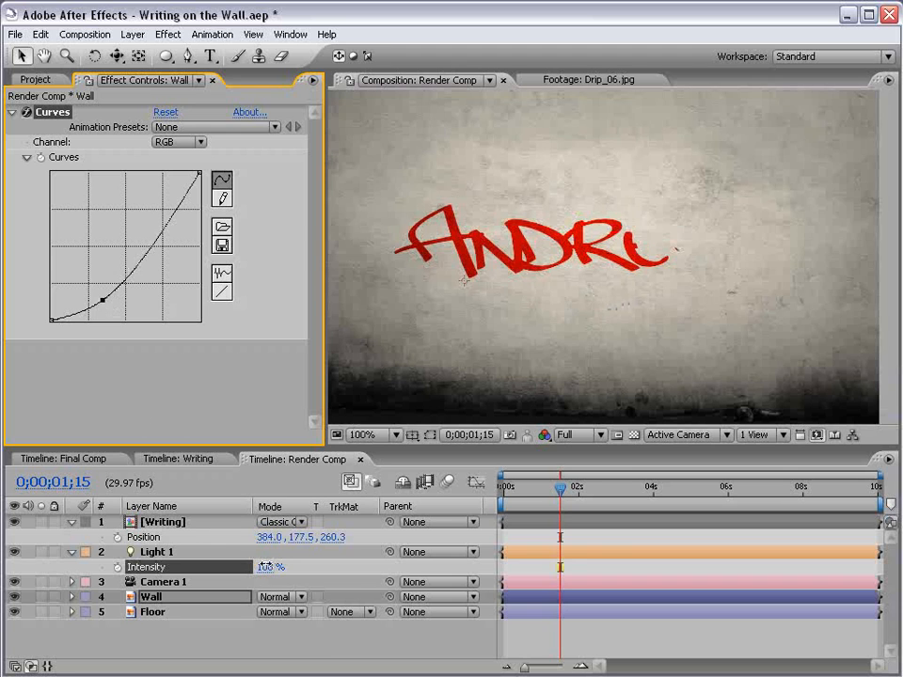
left_click(265, 567)
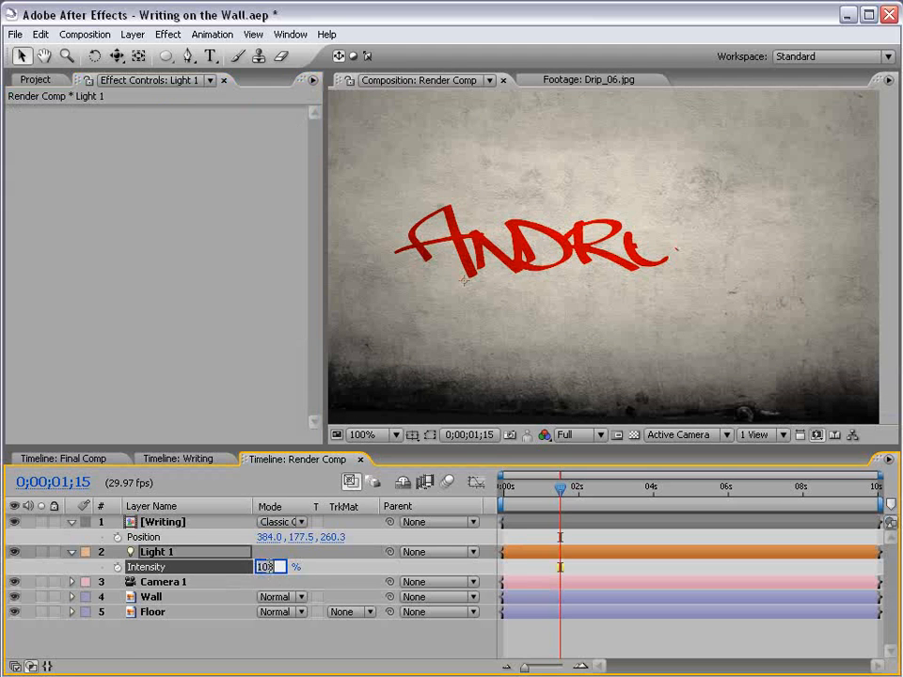
key("Return")
left_click(388, 652)
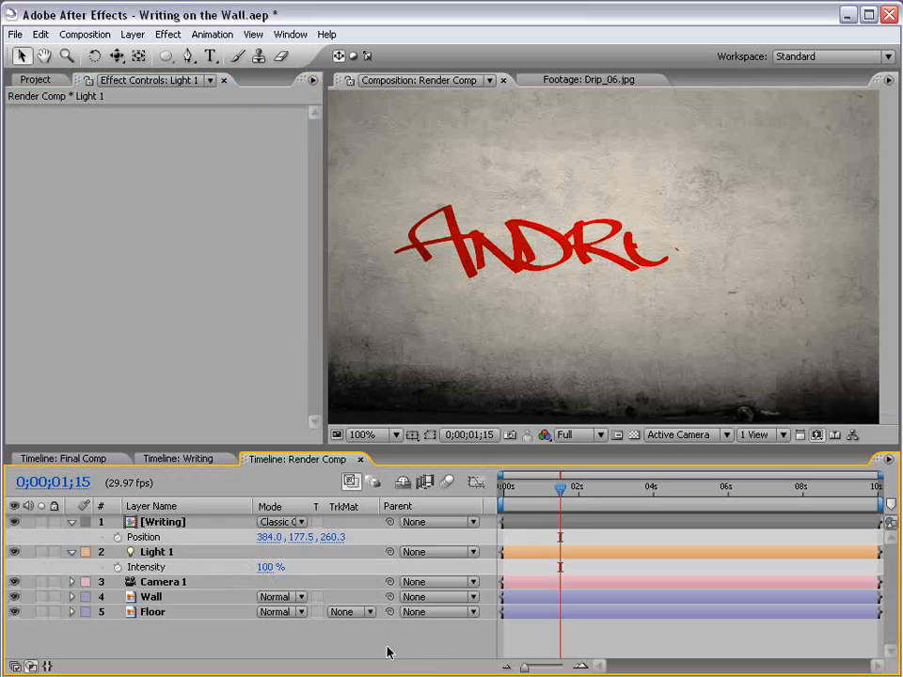
- At 0;00;02;17, orbit the camera to view the finished writing at an angle from the wall's left side
scroll(543, 256, "down", 1)
left_click_drag(559, 488, 599, 490)
key("y")
key("c")
key("c")
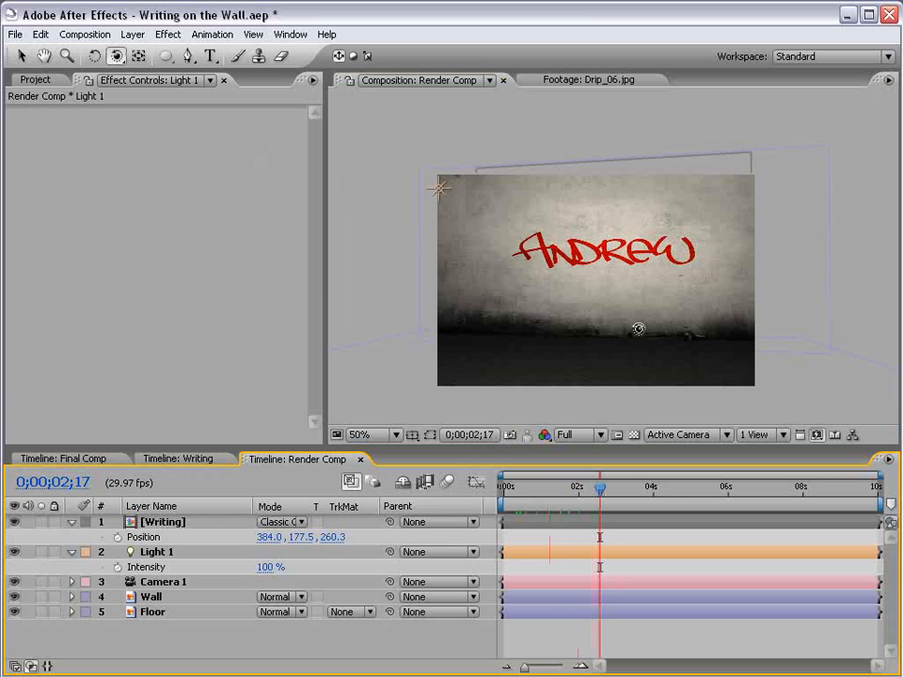
left_click_drag(574, 317, 604, 317)
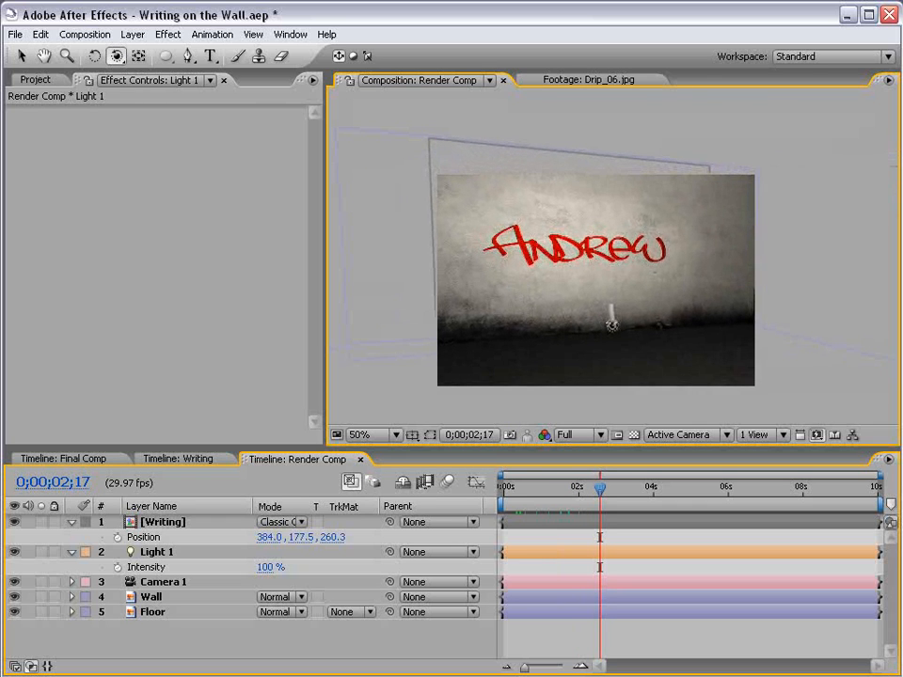
- Enable keyframing for Camera 1's Point of Interest and Position at 0;00;02;17
left_click(151, 585)
key("p")
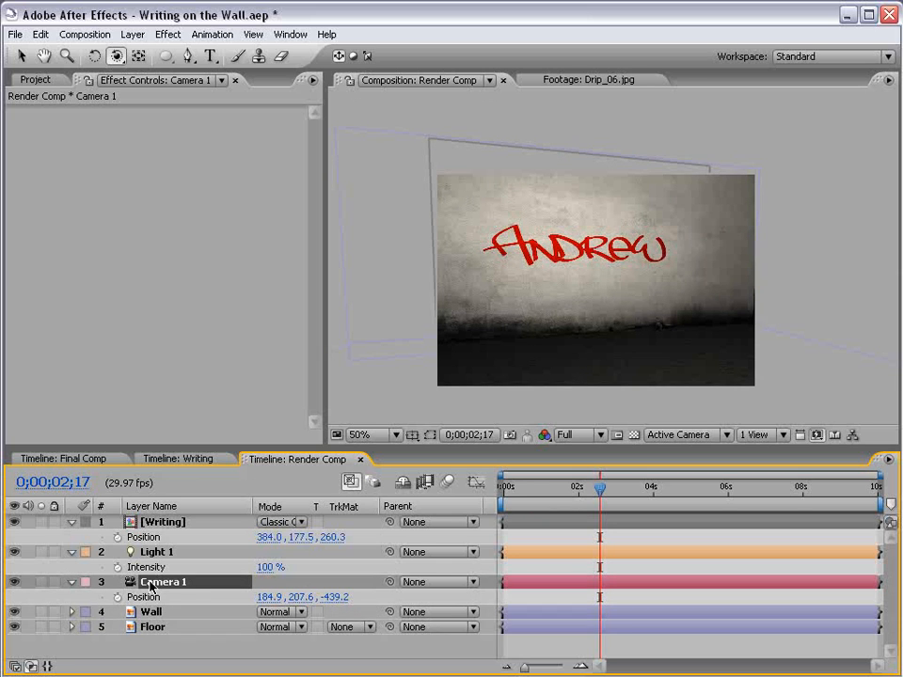
key("shift+a")
left_click(118, 598)
left_click(117, 613)
- At 0;00;00;00, orbit the camera to the wall's right side, to a Position of about 558, 208, -442, and scrub through the move
left_click_drag(602, 491, 502, 489)
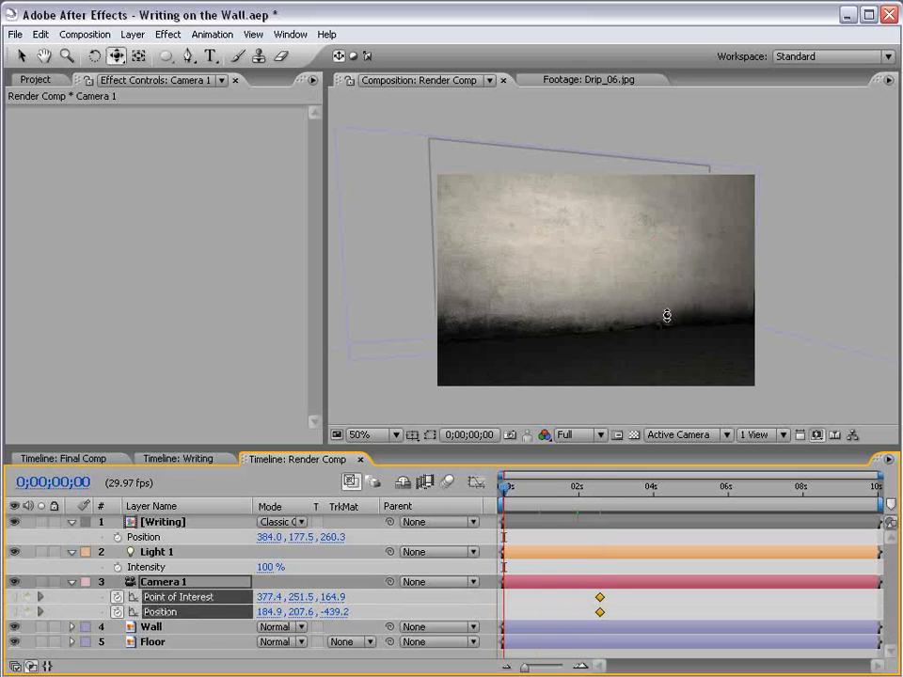
left_click_drag(667, 313, 619, 312)
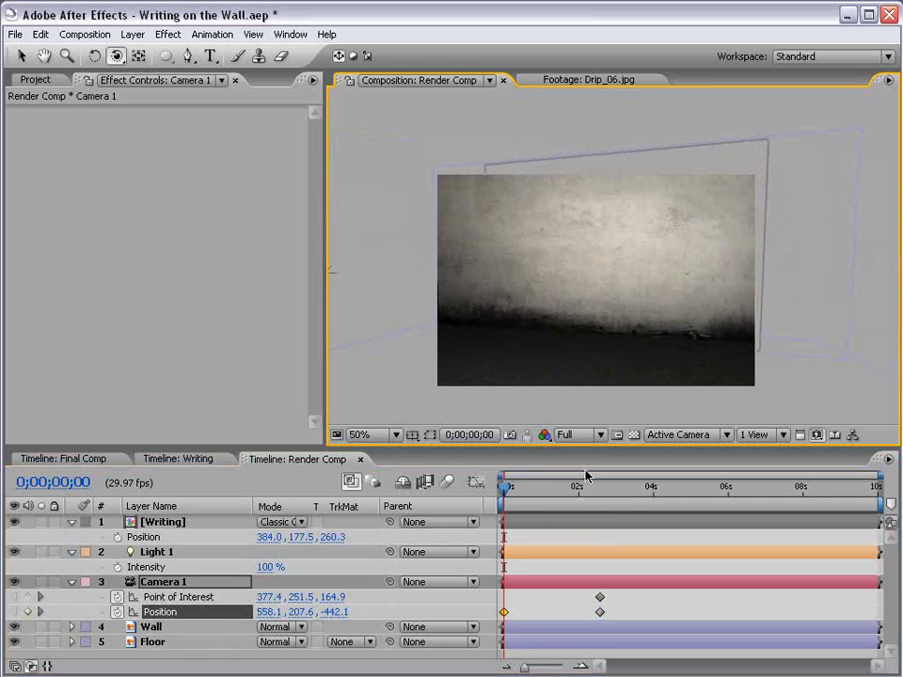
key("v")
left_click_drag(506, 487, 555, 490)
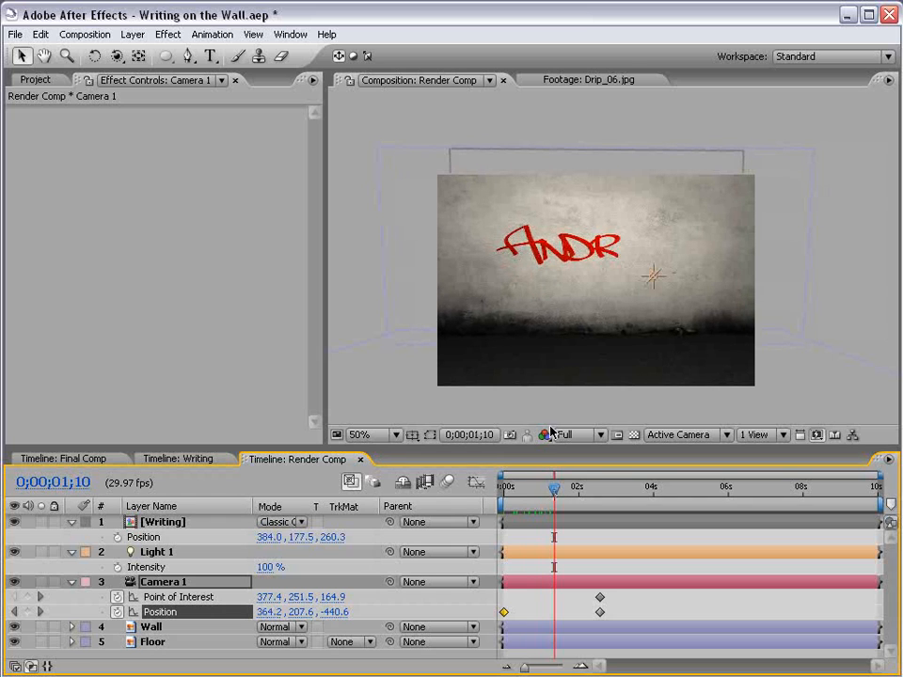
- Orbit the camera further right at 0;00;00;00, to a Position of about 662, 219, -410
left_click_drag(554, 489, 500, 494)
key("c")
left_click_drag(568, 296, 551, 296)
left_click(819, 57)
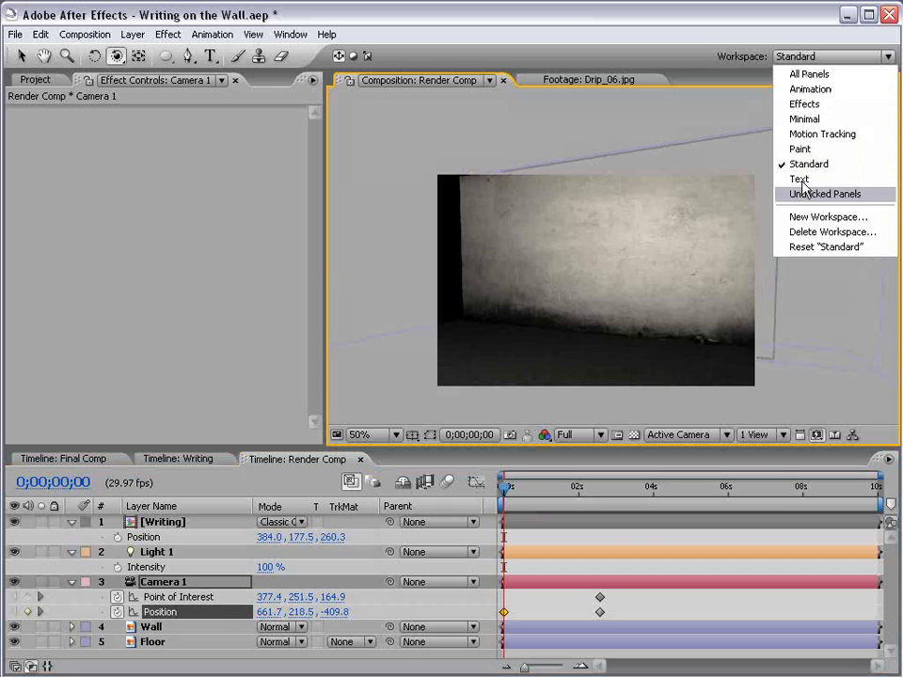
- Apply Motion Tile to the Wall layer with Output Width 190 and Mirror Edges on, then orbit the camera to check the extended wall
left_click(160, 630)
left_click(168, 34)
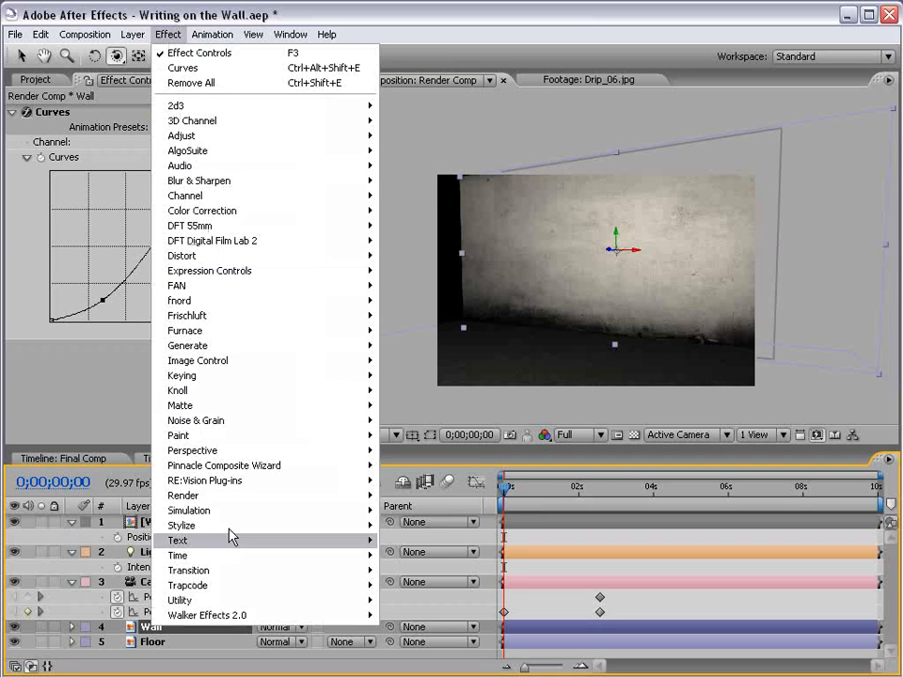
mouse_move(211, 526)
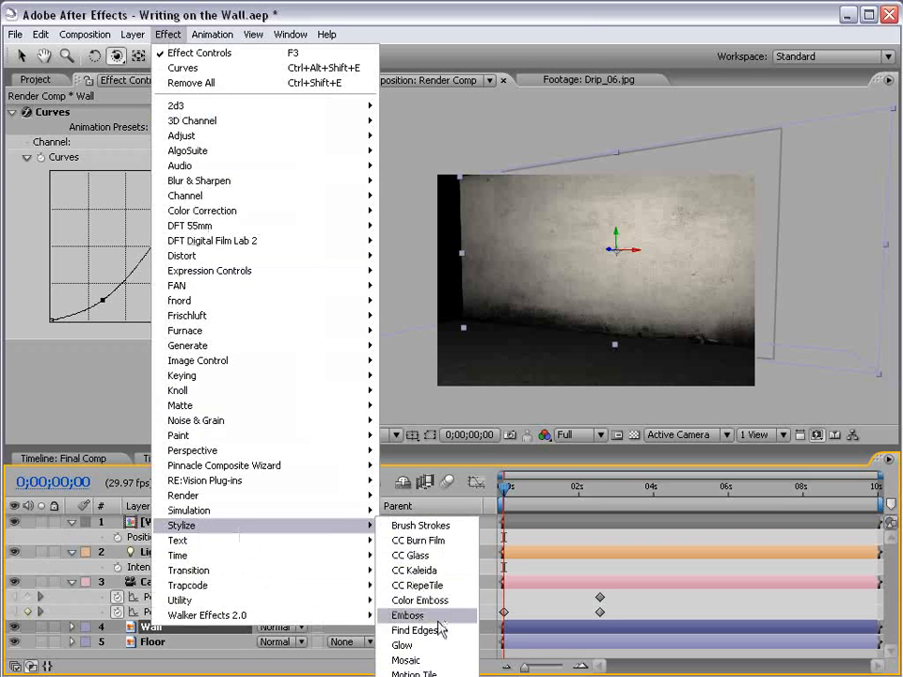
left_click(398, 673)
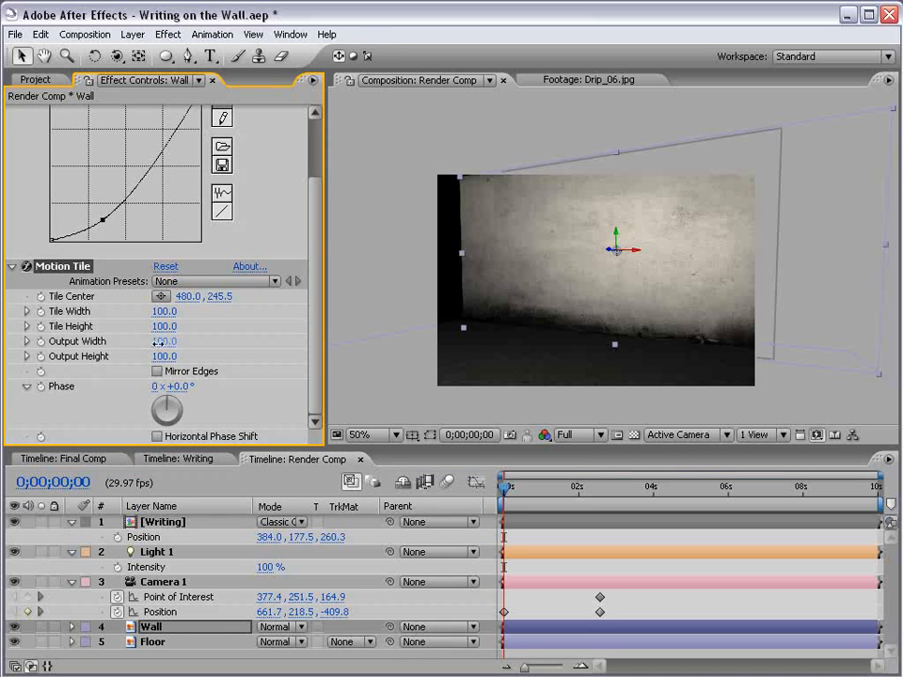
left_click_drag(156, 342, 166, 343)
left_click(157, 372)
key("c")
left_click_drag(486, 257, 185, 262)
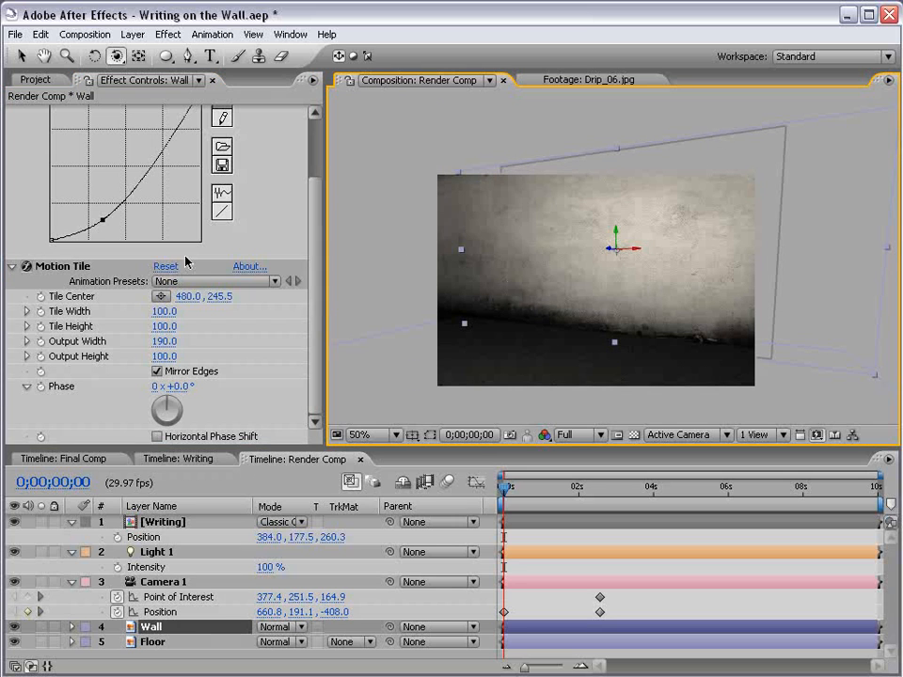
- Delete Motion Tile from the Wall layer and orbit the starting camera back to about 535, 230, -449 so the wall fills the frame
left_click(77, 270)
key("Delete")
left_click_drag(532, 312, 550, 304)
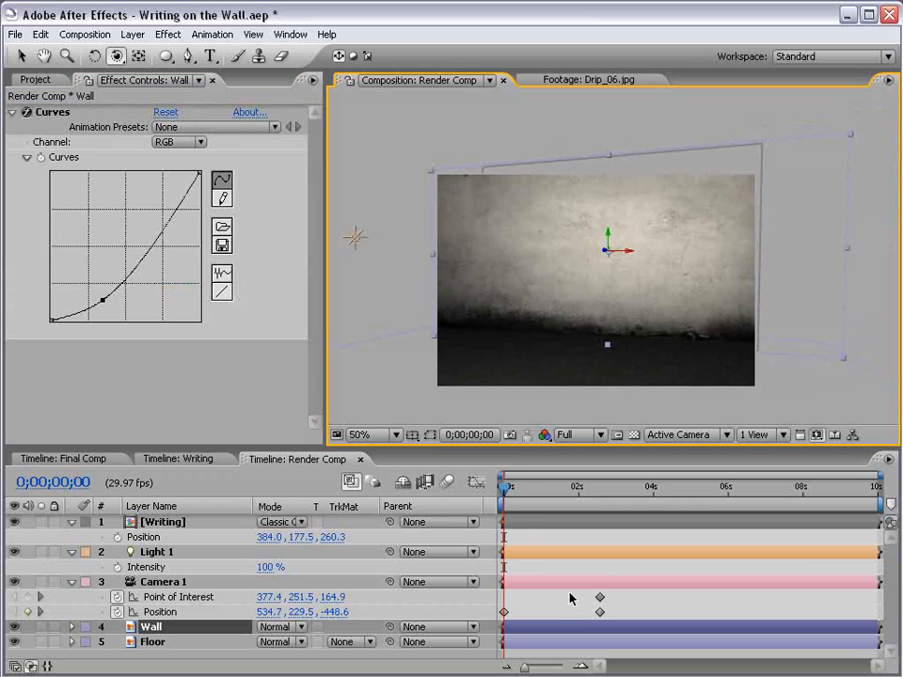
- Apply Easy Ease to all of Camera 1's Point of Interest and Position keyframes and preview the camera move
mouse_move(519, 510)
left_mouse_down()
mouse_move(536, 501)
mouse_move(602, 499)
left_mouse_up()
left_click_drag(621, 595, 501, 614)
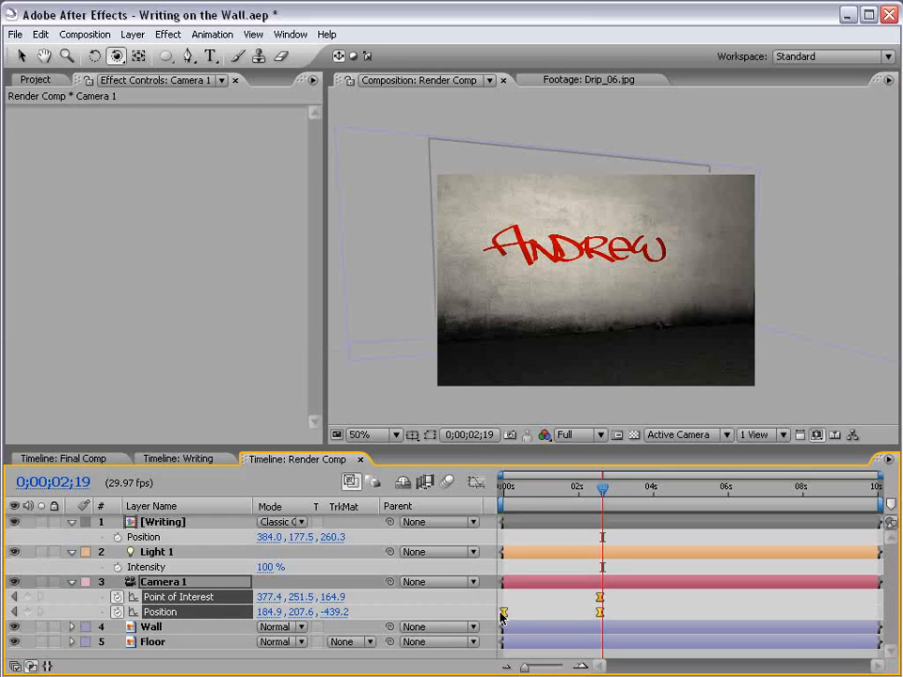
left_click(552, 607)
key("v")
key("KP_0")
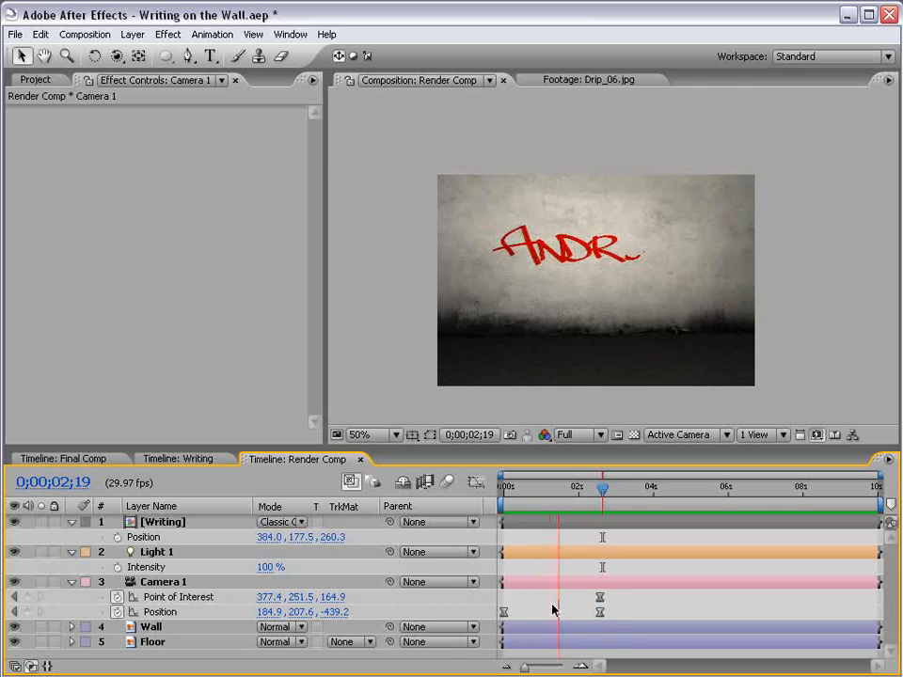
key("space")
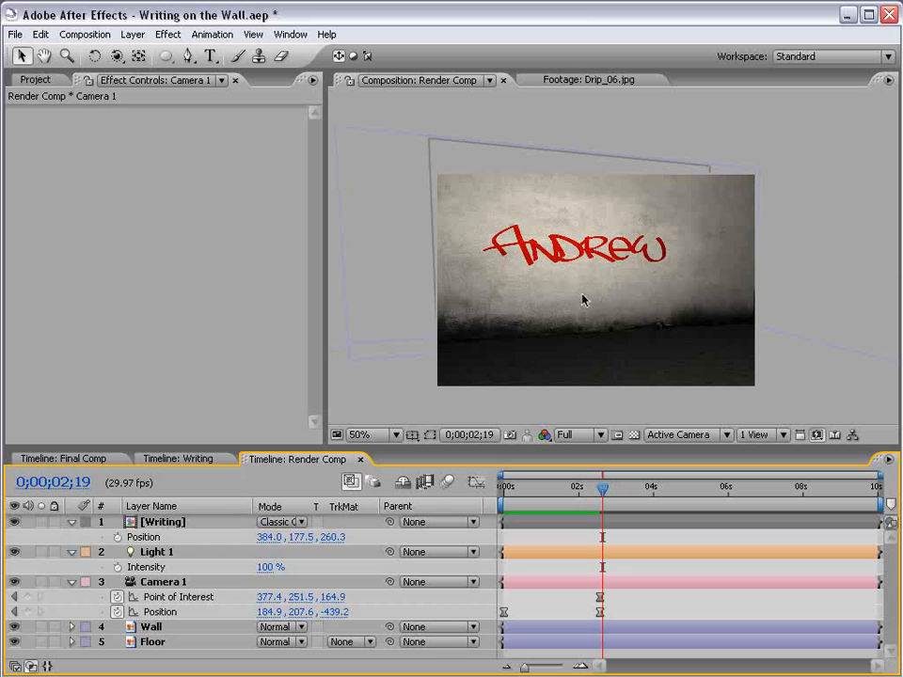
- Move the Writing layer down and right on the wall to Position 448.0, 247.5, 260.3 and scale it down
left_click(162, 534)
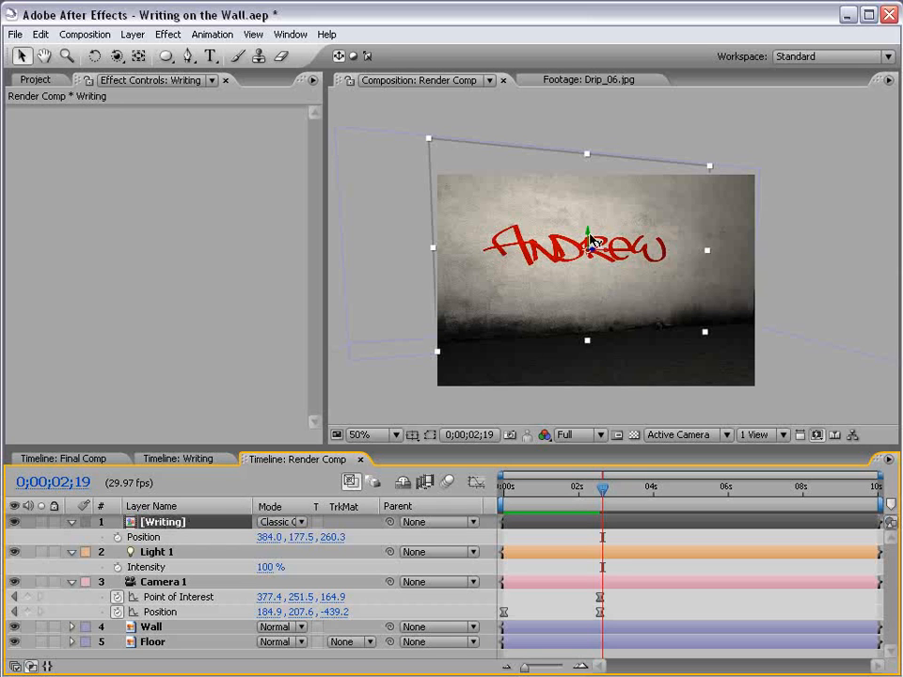
left_click_drag(588, 243, 636, 282)
left_click_drag(702, 343, 704, 344)
left_click(675, 568)
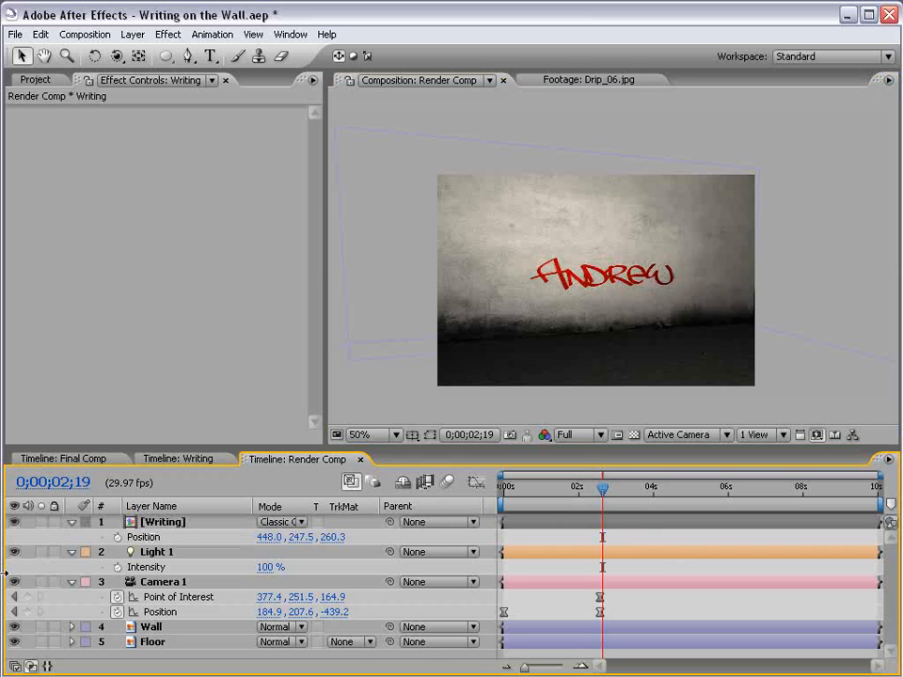
scroll(581, 321, "up", 1)
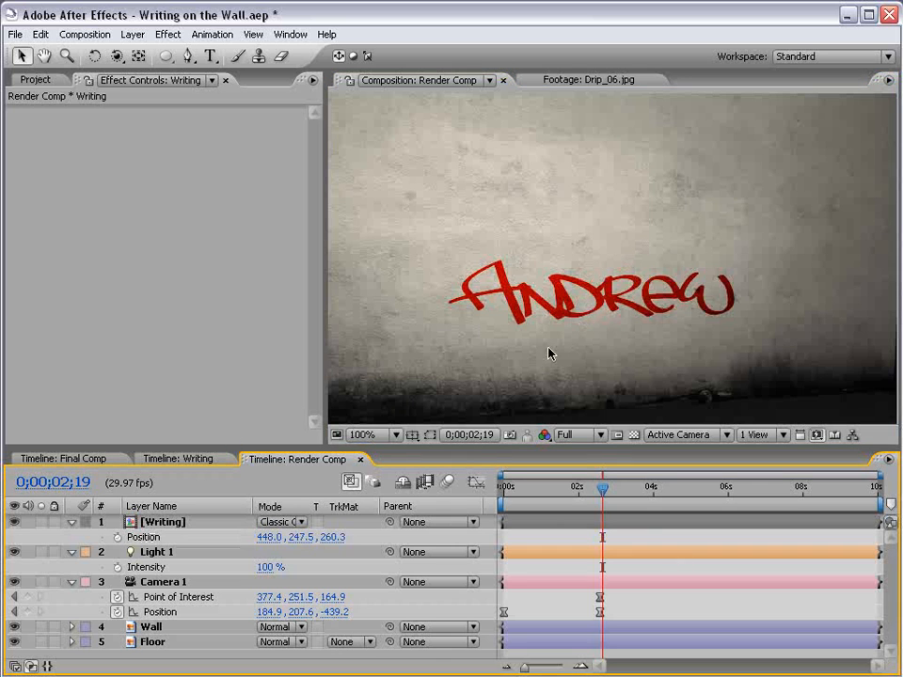
- In the Writing comp, change the graffiti text's fill color to a darker red
double_click(164, 523)
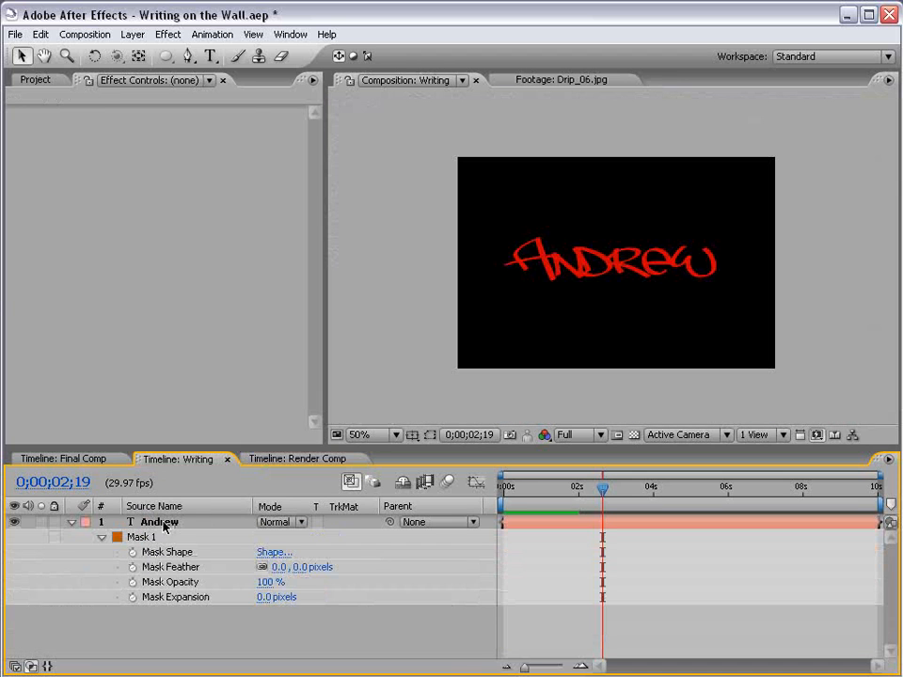
double_click(573, 257)
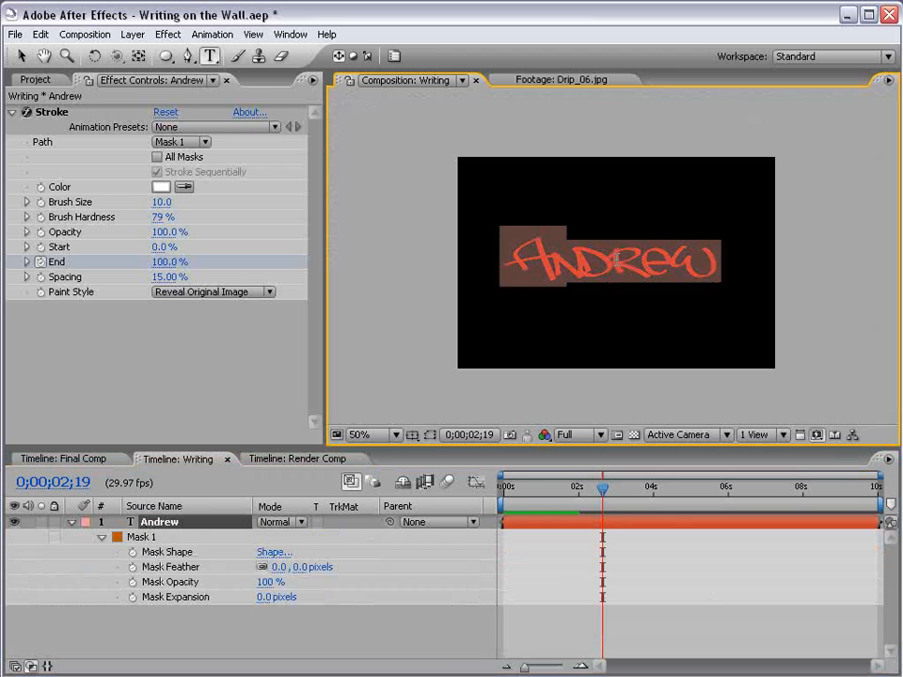
left_click(392, 57)
left_click(860, 160)
left_click_drag(411, 303, 443, 327)
left_click(584, 241)
key("Escape")
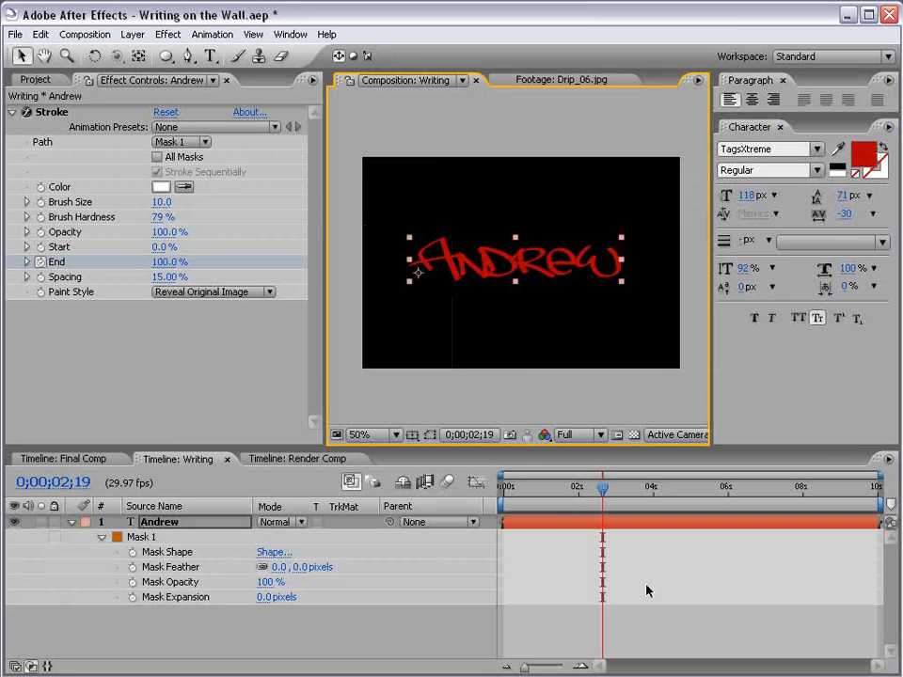
left_click(645, 588)
- Return to Render Comp and check the darker writing on the wall around 0;00;02;07
left_click(106, 460)
left_click(297, 459)
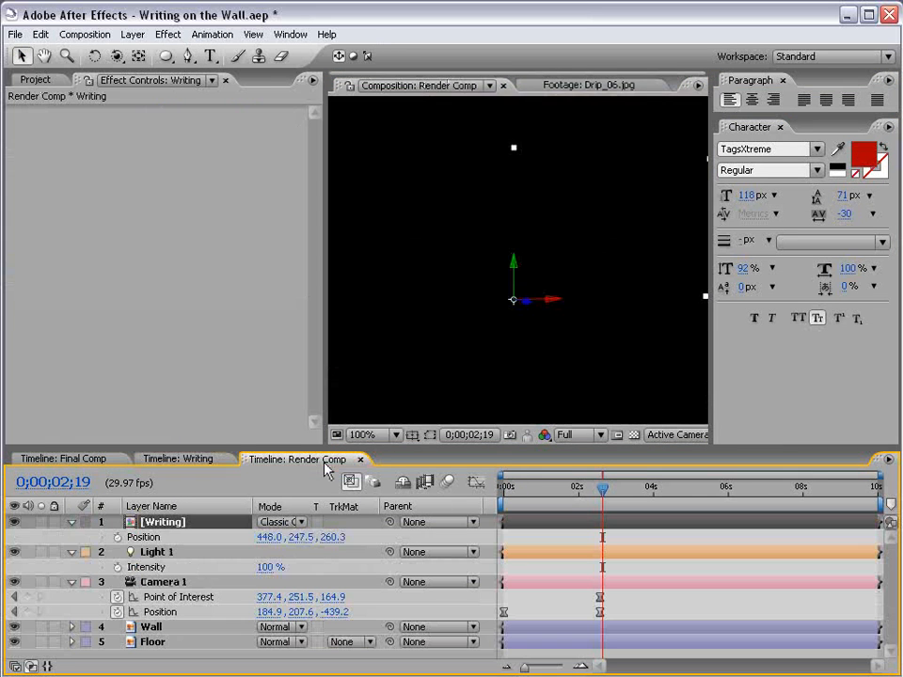
scroll(503, 365, "down", 1)
key("h")
left_click_drag(502, 351, 506, 334)
mouse_move(570, 491)
left_mouse_down()
mouse_move(554, 490)
mouse_move(586, 496)
left_mouse_up()
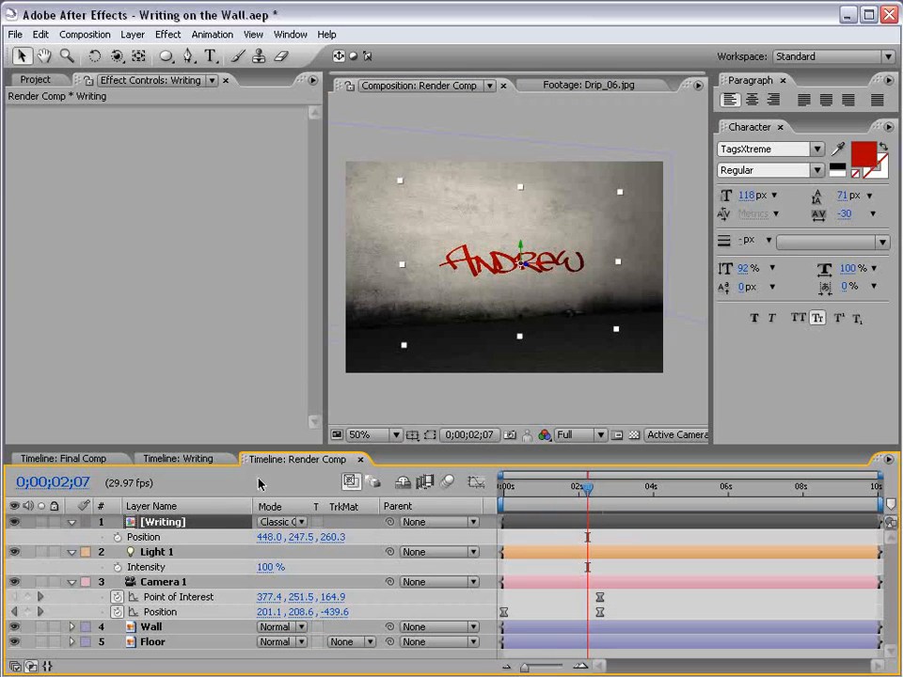
- In the Writing comp, add Paint_01.mov from the Riot_Gear_FX Paint_Splatter folder above the text layer
left_click(178, 459)
left_click(35, 80)
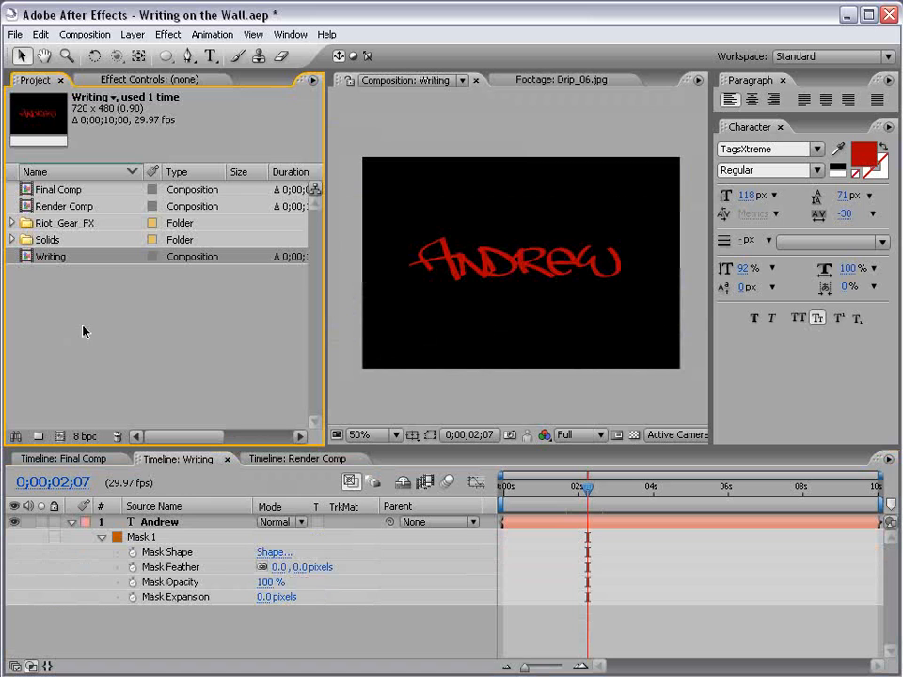
left_click(12, 222)
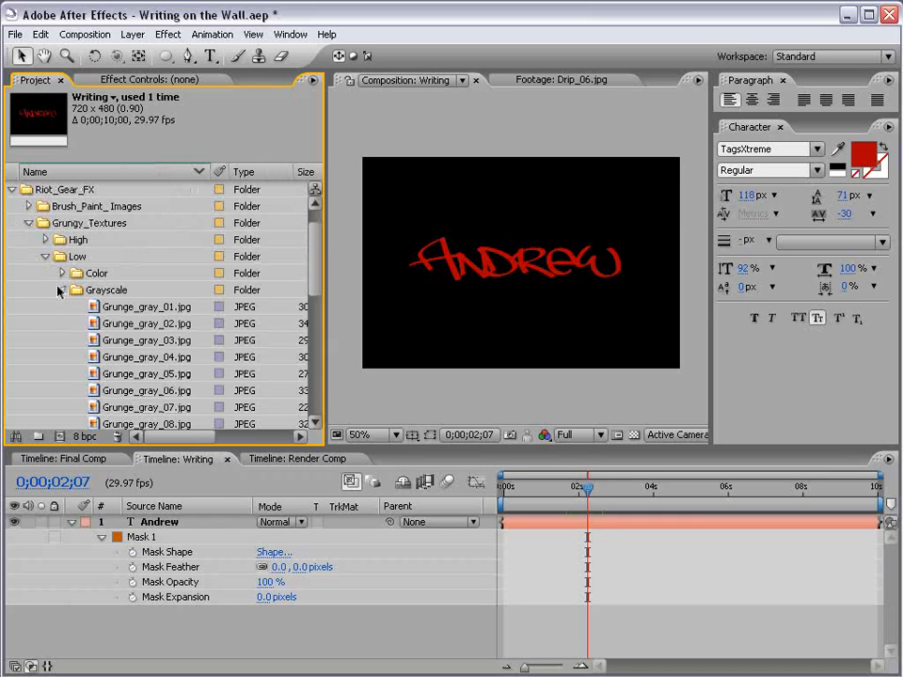
left_click(59, 291)
left_click(45, 256)
left_click(28, 240)
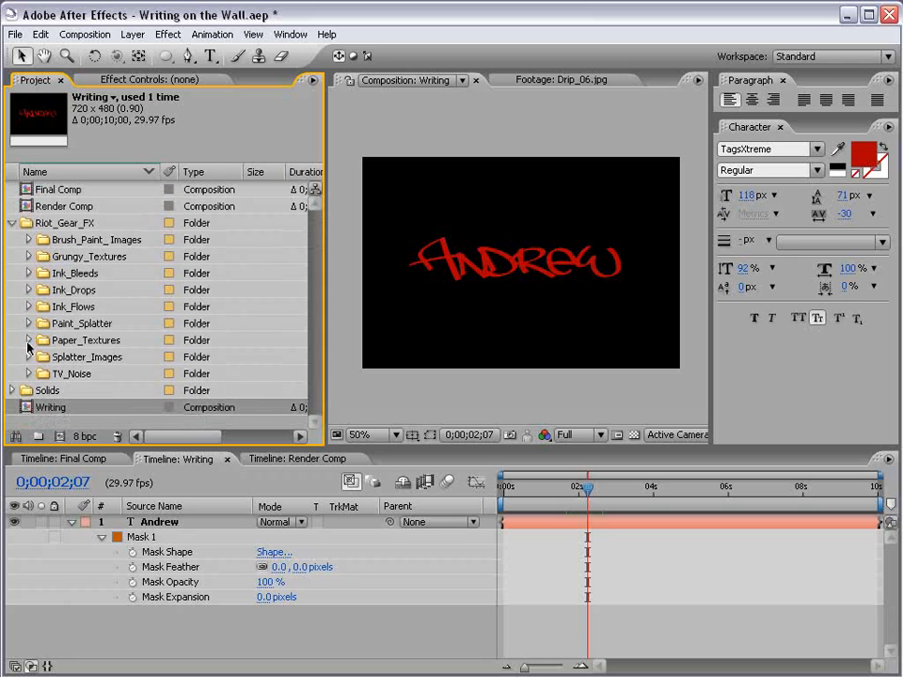
left_click(29, 324)
left_click(92, 206)
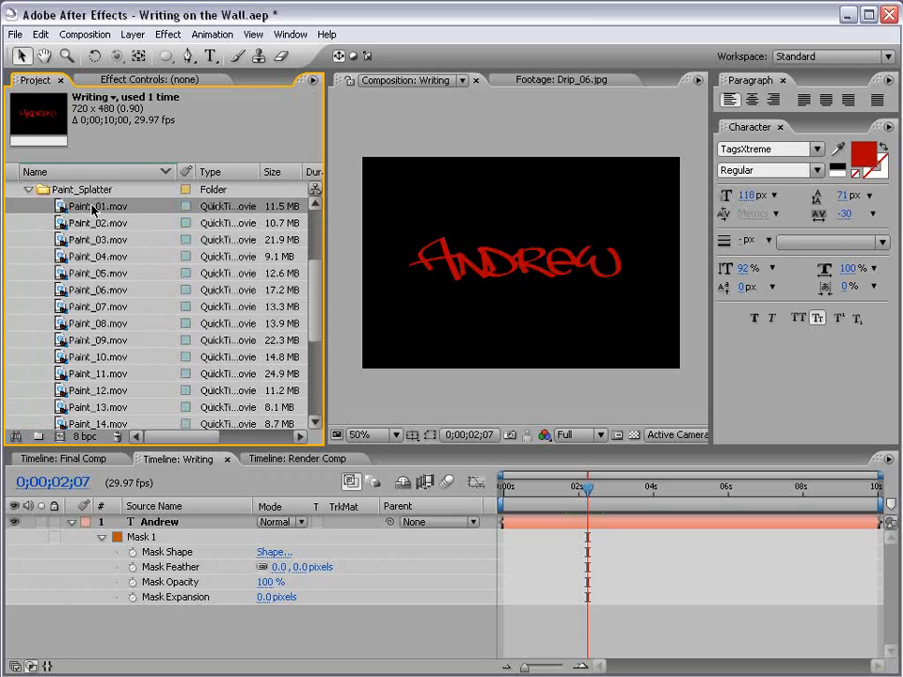
mouse_move(94, 213)
left_mouse_down()
mouse_move(354, 242)
mouse_move(522, 318)
mouse_move(538, 310)
left_mouse_up()
- Scale the Paint_01.mov layer down to a small splatter roughly centered on the graffiti text
key("comma")
left_click_drag(674, 351, 593, 314)
key("period")
key("period")
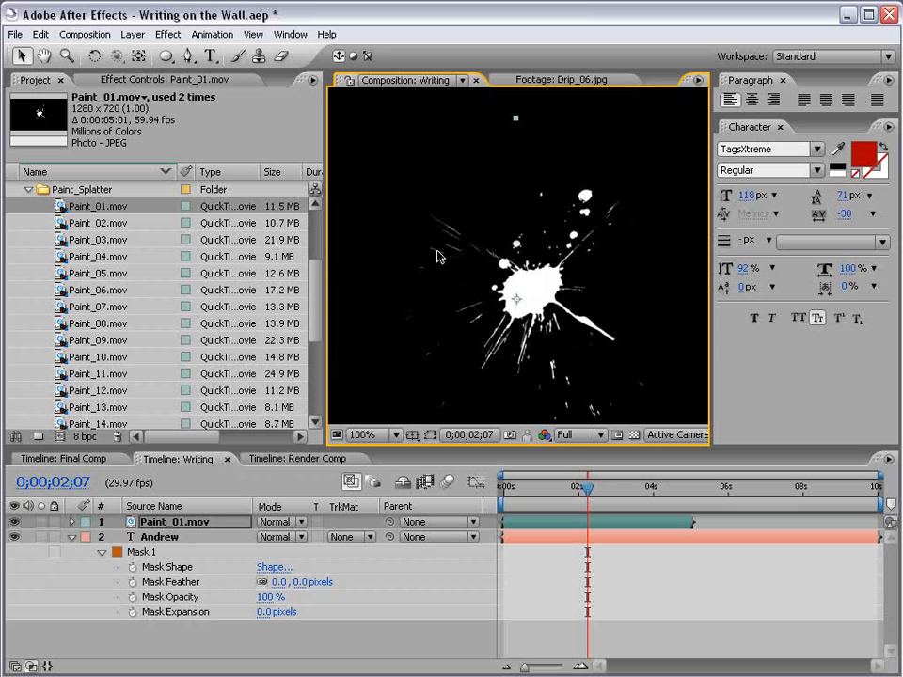
key("comma")
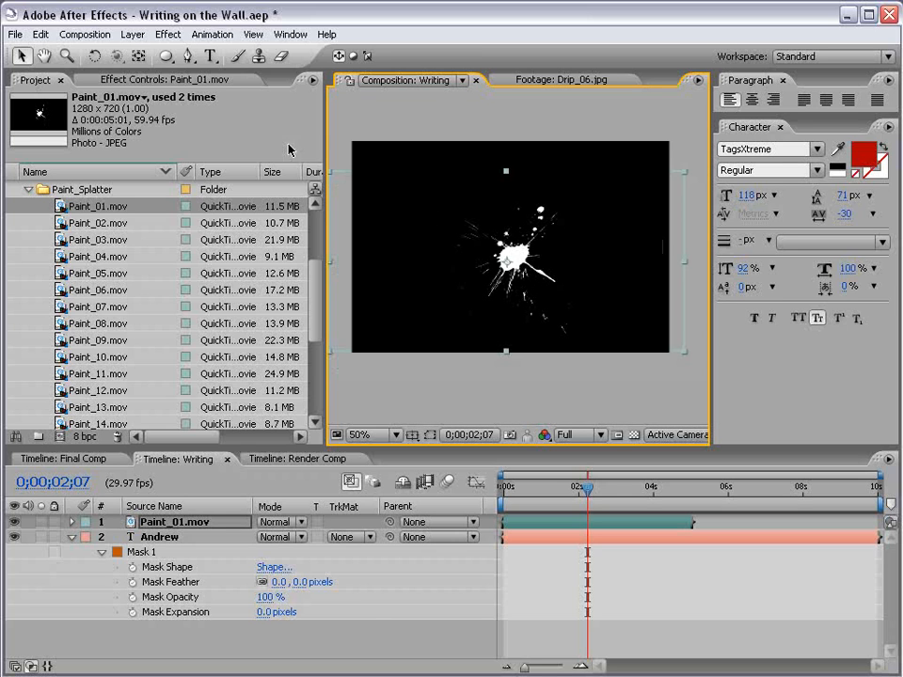
- Apply Set Matte to Paint_01.mov using Luminance as the matte and nudge the splatter slightly
left_click(169, 34)
mouse_move(202, 196)
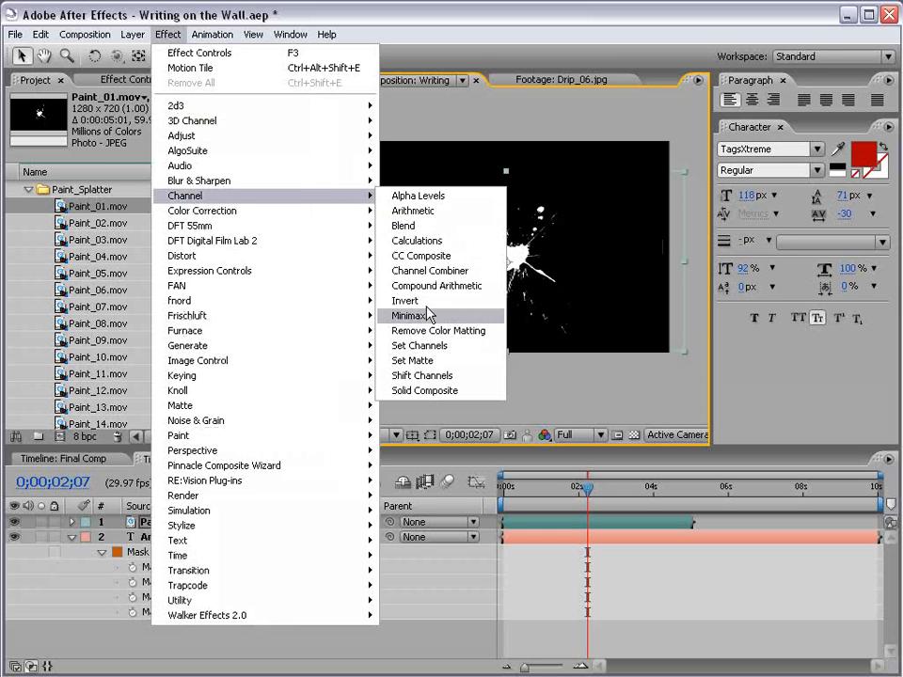
left_click(414, 360)
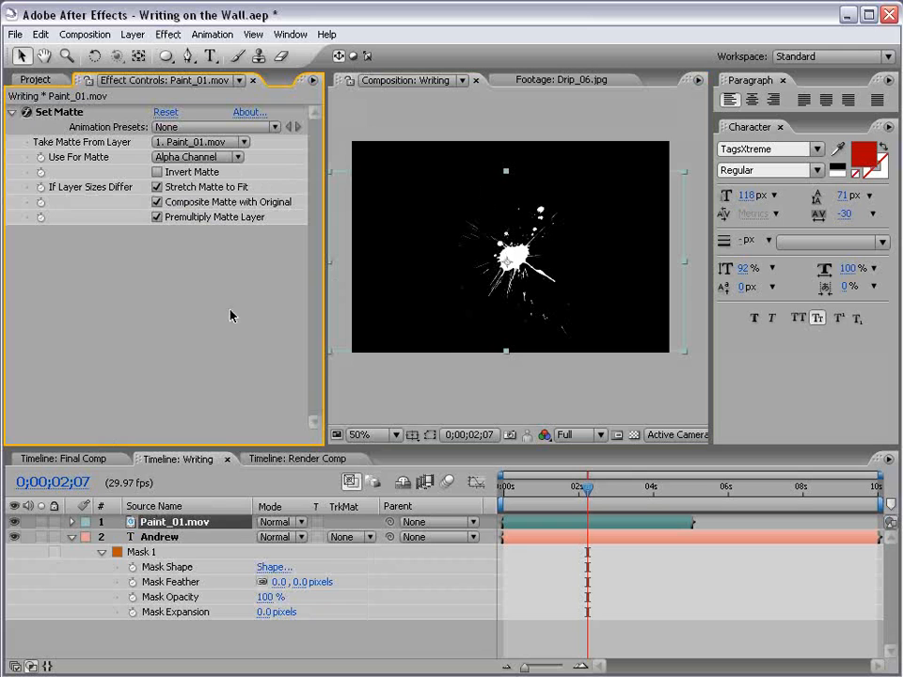
left_click(199, 157)
left_click(199, 173)
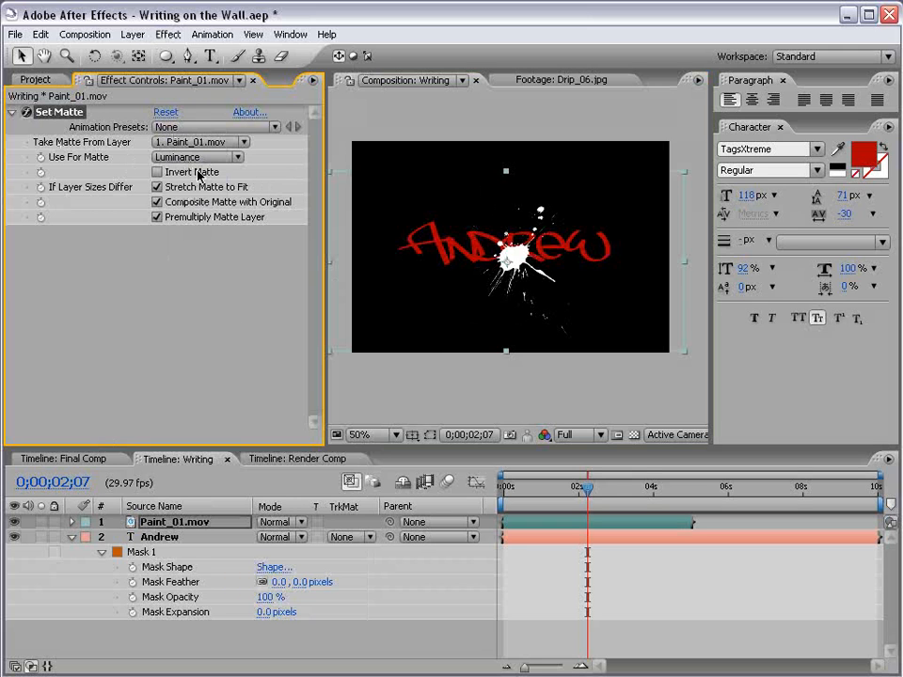
mouse_move(503, 323)
left_mouse_down()
mouse_move(483, 277)
mouse_move(544, 364)
mouse_move(462, 288)
mouse_move(508, 287)
left_mouse_up()
- Apply a Fill effect to Paint_01.mov and sample its color from the dark red graffiti text
left_click(168, 34)
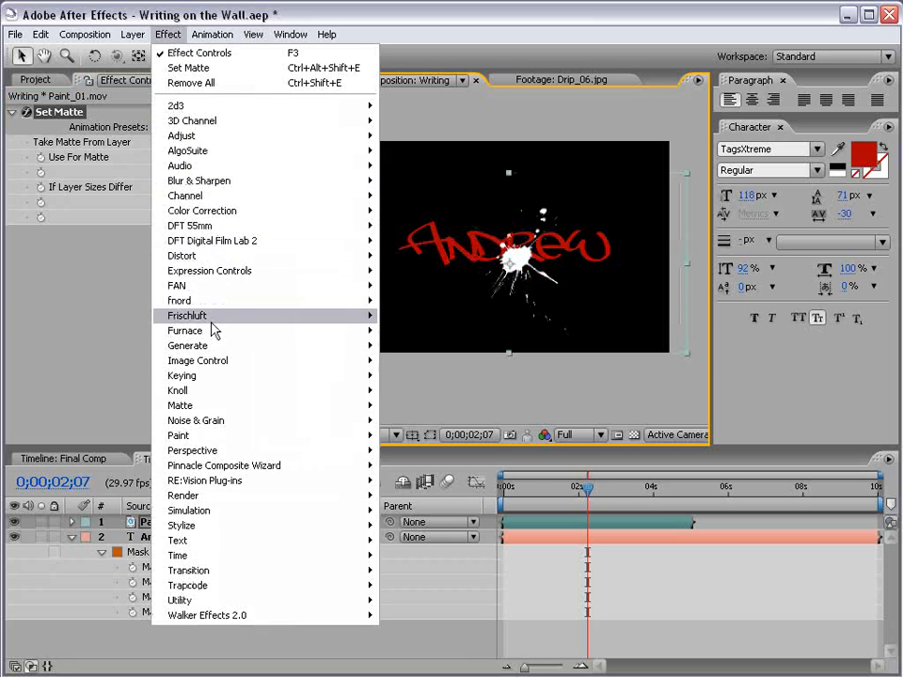
mouse_move(203, 348)
left_click(395, 492)
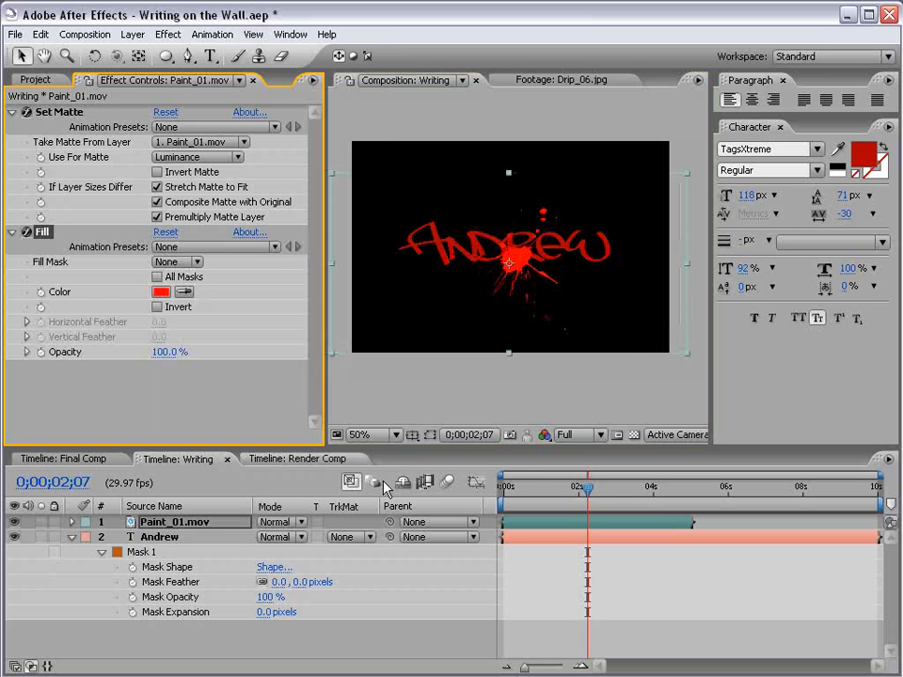
left_click(161, 292)
left_click(588, 265)
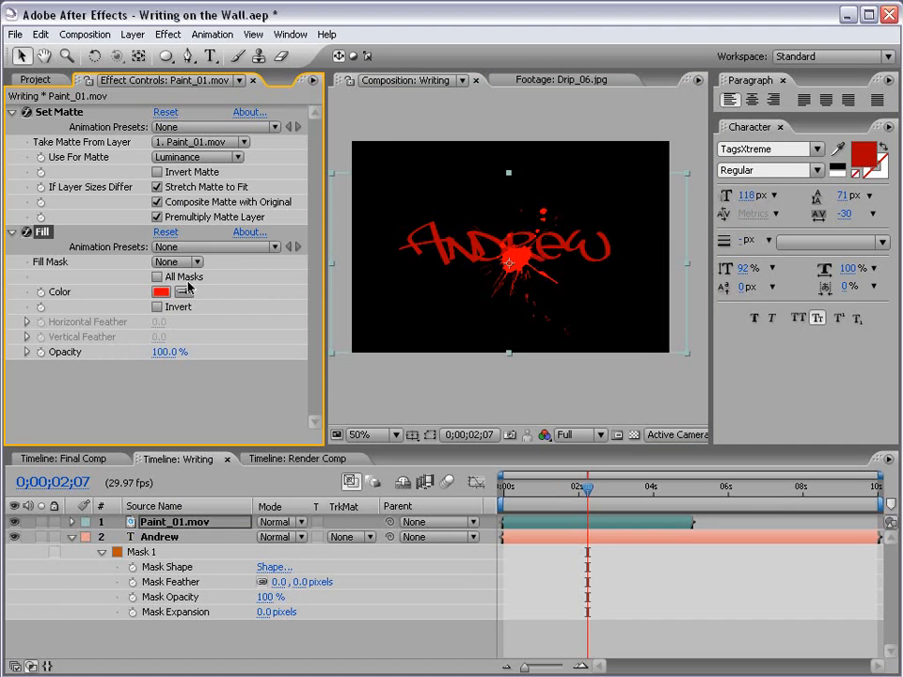
left_click(439, 245)
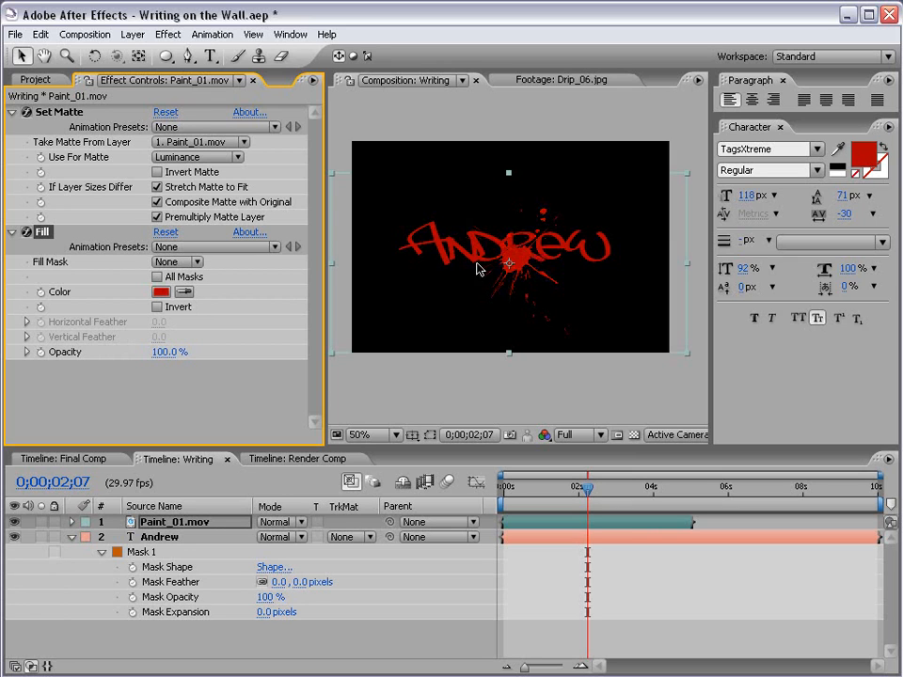
- Place the Paint_01.mov splatter below the first letters and delay its layer start to about half a second
left_click_drag(581, 274, 504, 300)
left_click(508, 490)
key("space")
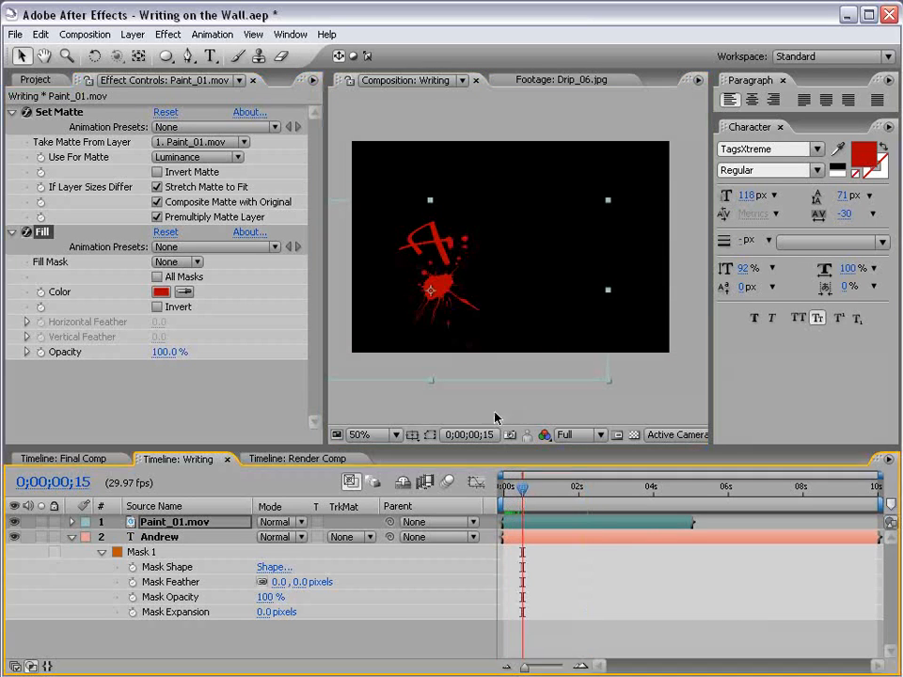
mouse_move(524, 528)
left_mouse_down()
mouse_move(541, 527)
mouse_move(535, 498)
left_mouse_up()
left_click(520, 487)
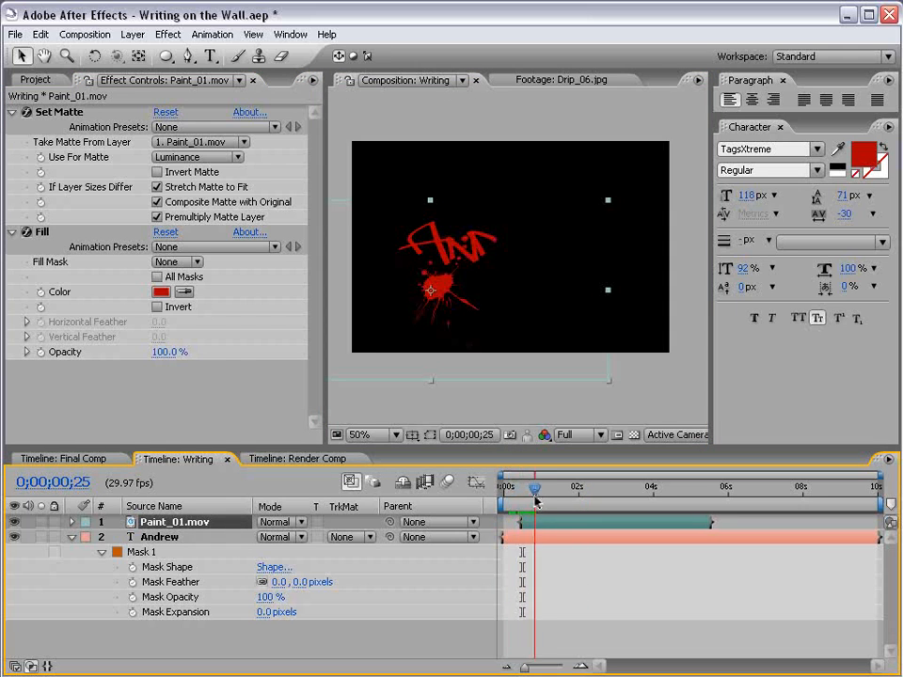
- Add Paint_02.mov to the Writing comp and copy the Set Matte and Fill effects from Paint_01.mov onto it
left_click(36, 80)
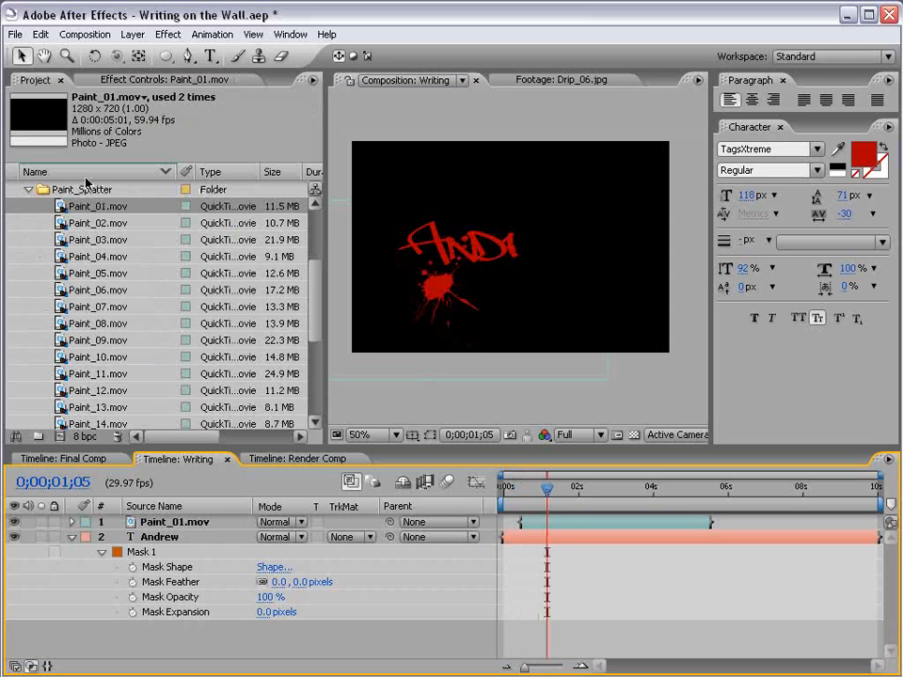
mouse_move(66, 224)
left_mouse_down()
mouse_move(494, 240)
mouse_move(491, 228)
left_mouse_up()
left_click(542, 541)
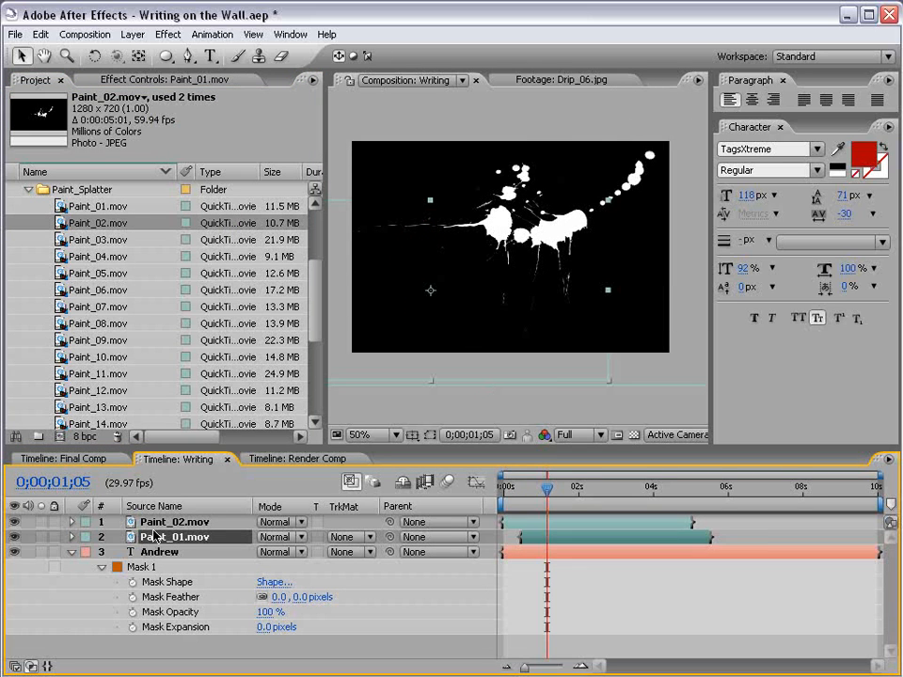
left_click(151, 79)
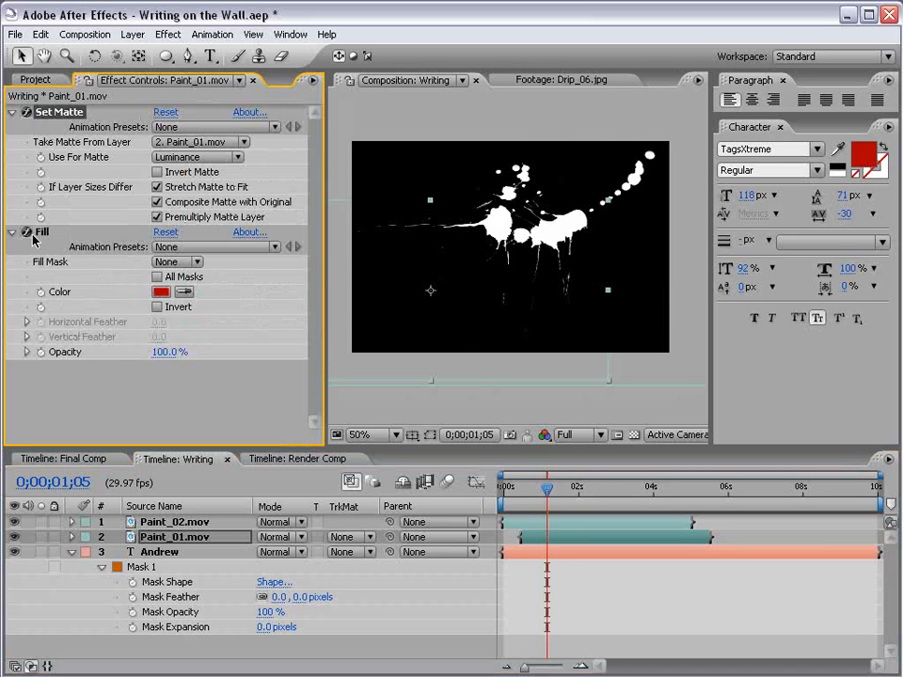
left_click(166, 523)
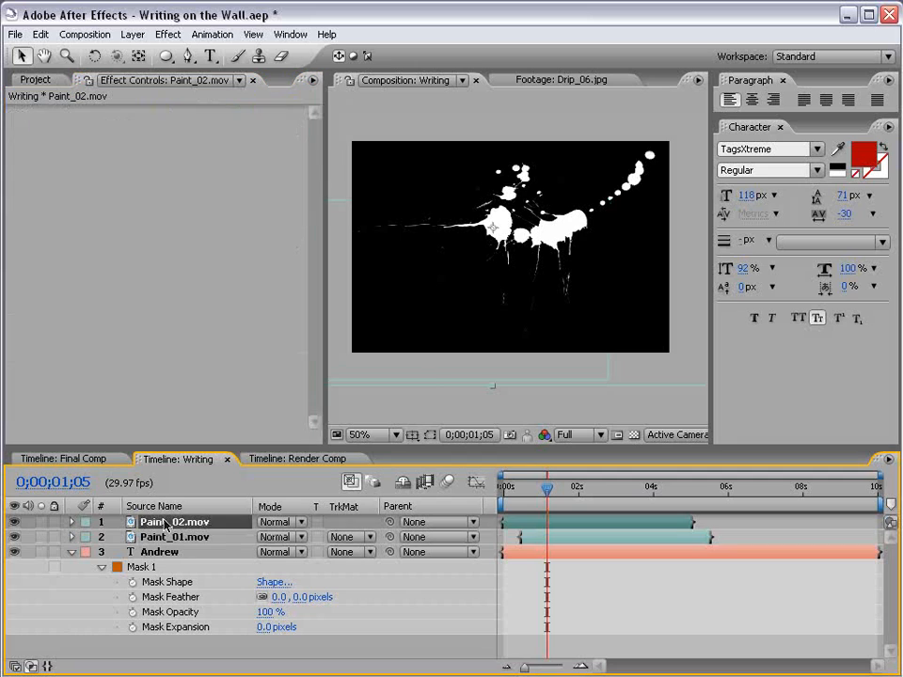
key("ctrl+v")
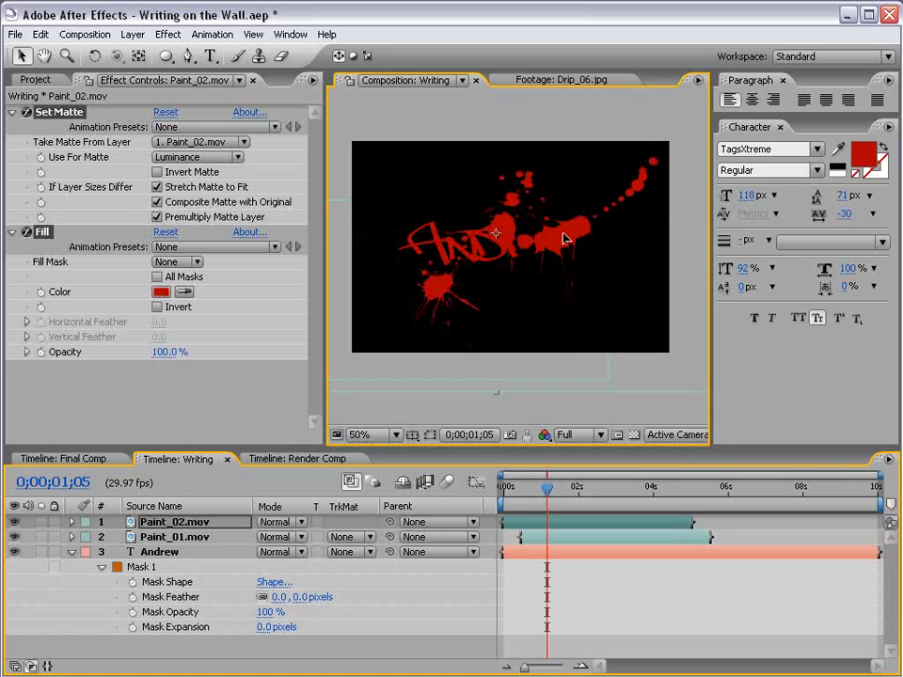
- Scale Paint_02.mov down, place it above the middle of the text, and start it at about 1 second
scroll(529, 251, "down", 1)
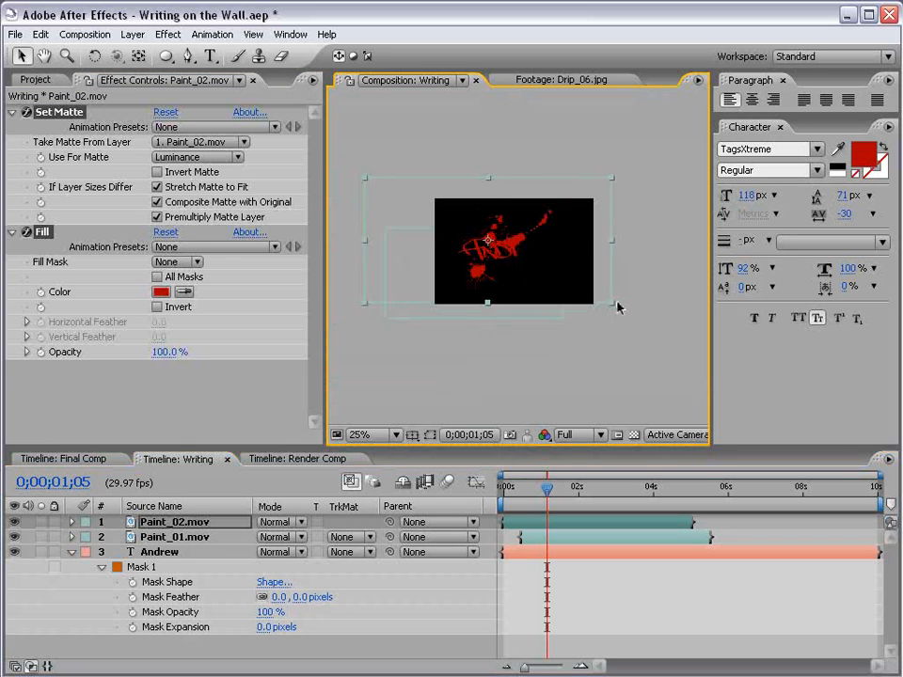
scroll(521, 254, "up", 1)
left_click_drag(520, 242, 599, 261)
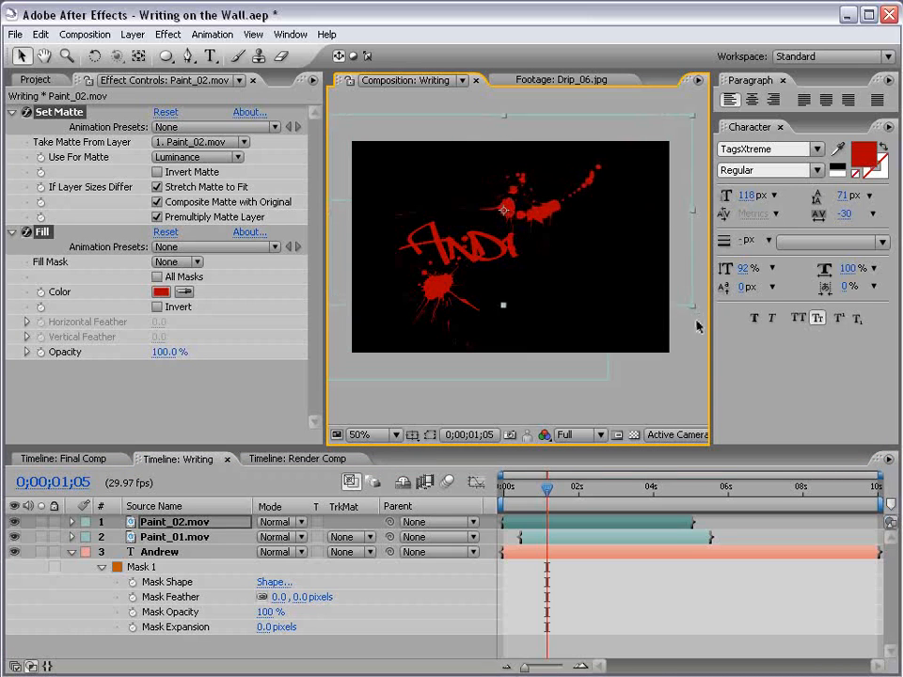
left_click(533, 496)
mouse_move(532, 499)
left_mouse_down()
mouse_move(556, 523)
mouse_move(574, 523)
mouse_move(553, 493)
mouse_move(569, 524)
mouse_move(538, 495)
mouse_move(568, 495)
left_mouse_up()
- Add Paint_04.mov to the Writing comp and paste the Set Matte and Fill effects onto it
left_click(42, 80)
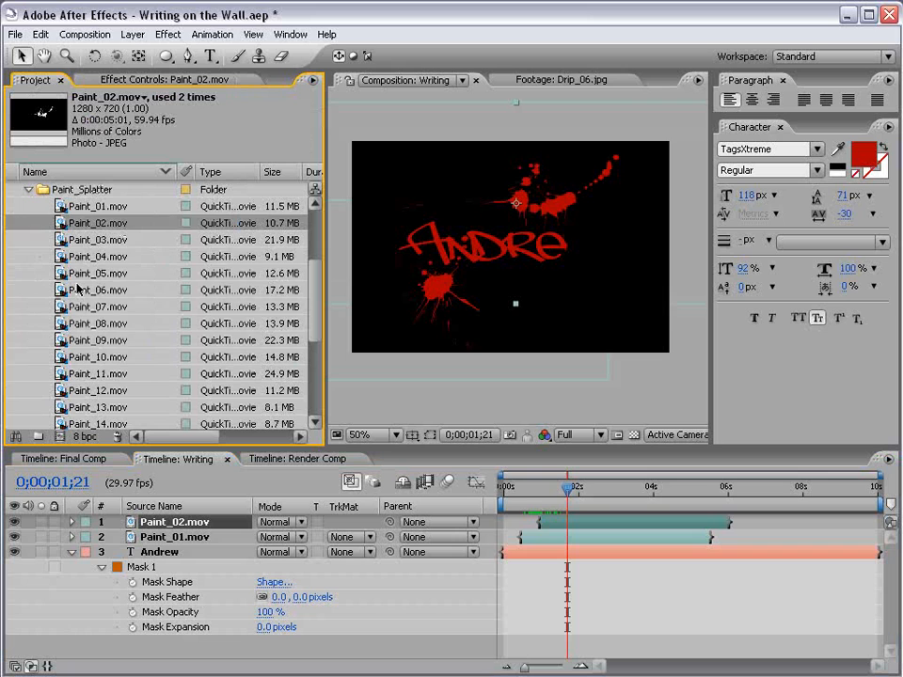
left_click(101, 258)
mouse_move(65, 265)
left_mouse_down()
mouse_move(540, 271)
mouse_move(532, 270)
left_mouse_up()
key("ctrl+v")
- Rotate the Paint_04.mov splatter clockwise, scale it down, and place it below the last letters
key("w")
mouse_move(647, 339)
left_mouse_down()
mouse_move(561, 390)
mouse_move(583, 342)
left_mouse_up()
key("v")
key("comma")
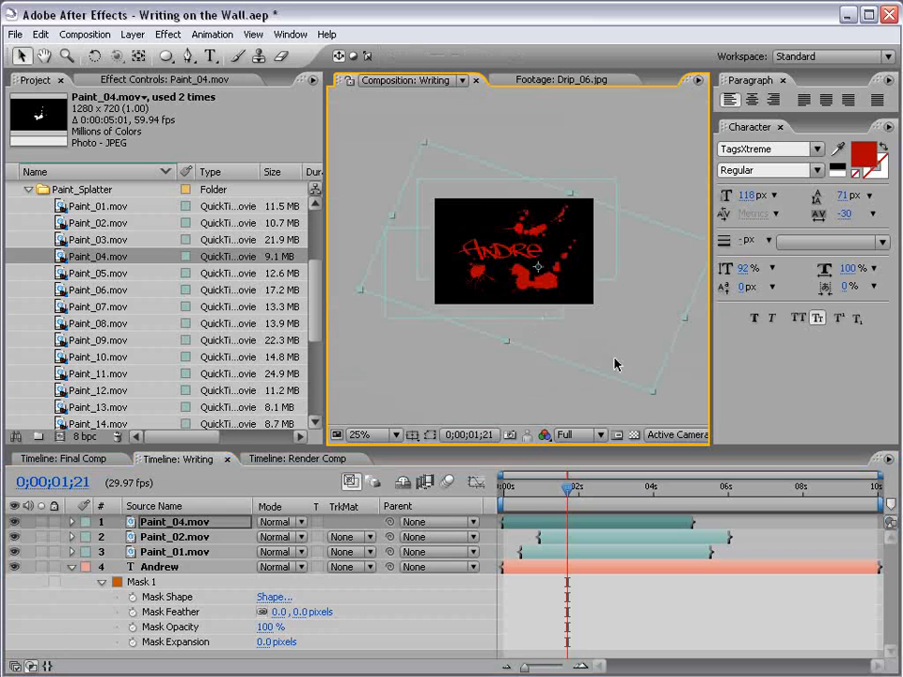
key("period")
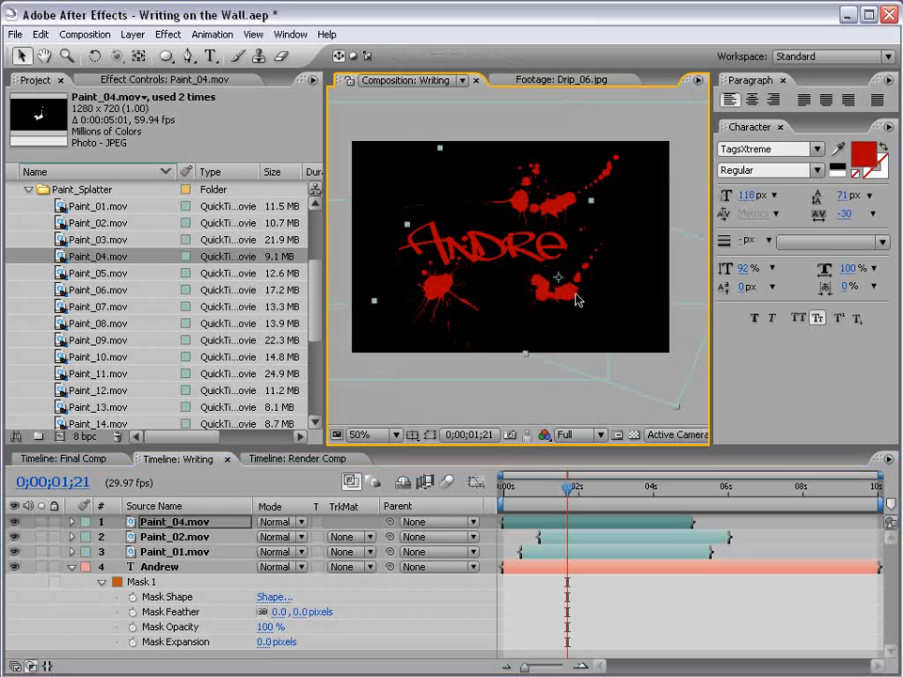
- Delay Paint_04.mov to start at about 1.5 seconds, preview the splatter timing, and nudge the splatter lower
mouse_move(520, 522)
left_mouse_down()
mouse_move(591, 516)
mouse_move(587, 524)
left_mouse_up()
key("space")
left_click_drag(522, 492, 560, 490)
left_click_drag(597, 490, 606, 489)
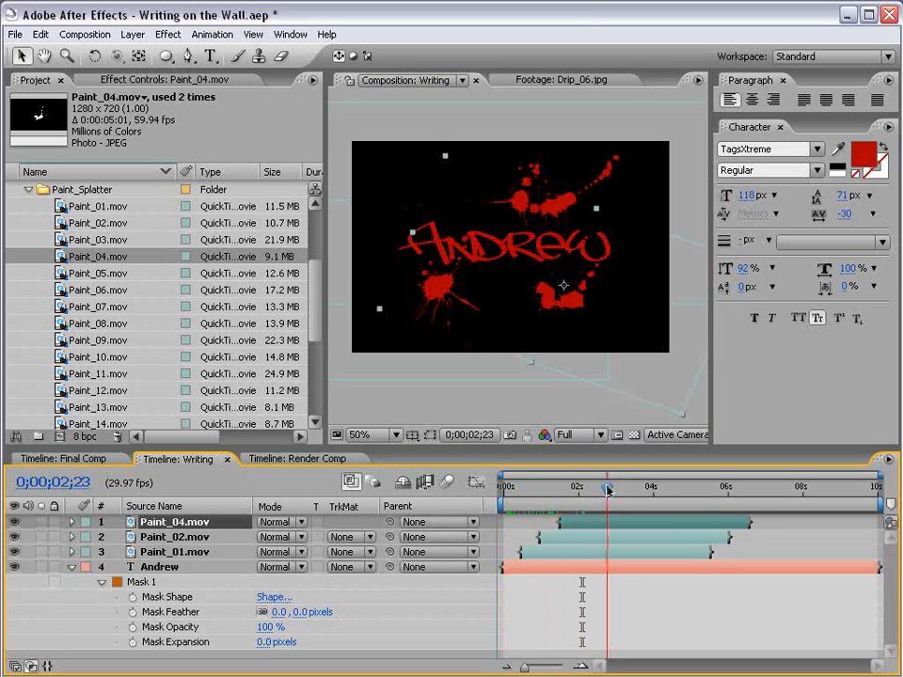
left_click(587, 325)
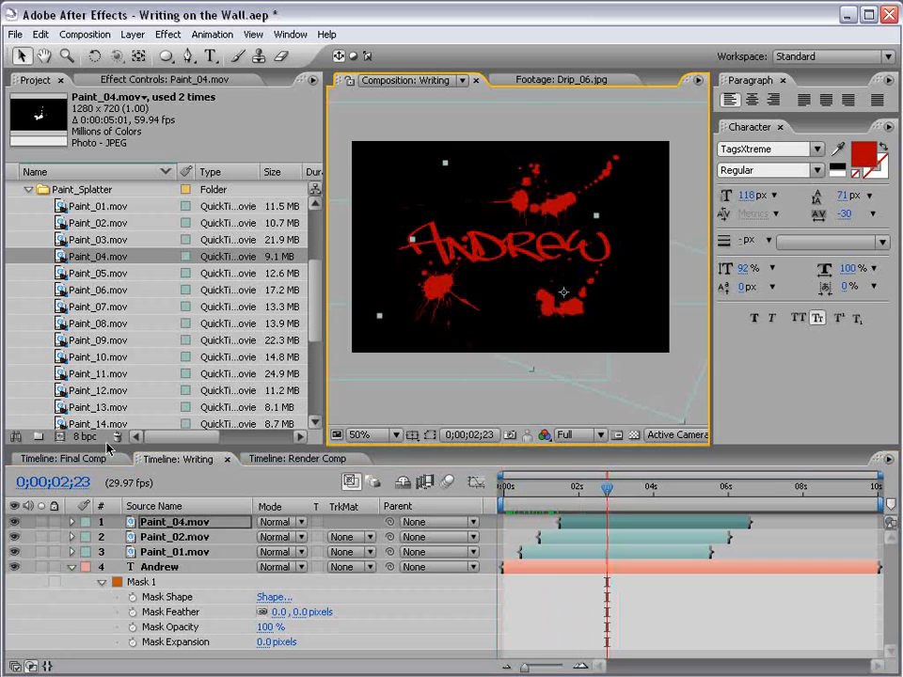
- In Render Comp, raise the Writing layer on the wall to Position 448.0, 217.5, 260.3
left_click(294, 459)
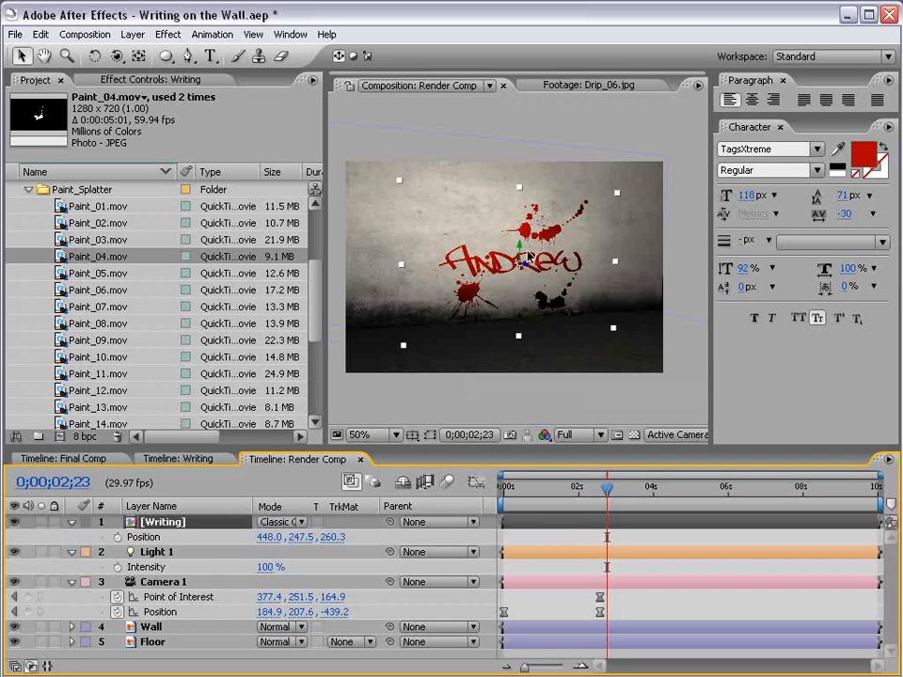
left_click_drag(522, 254, 521, 243)
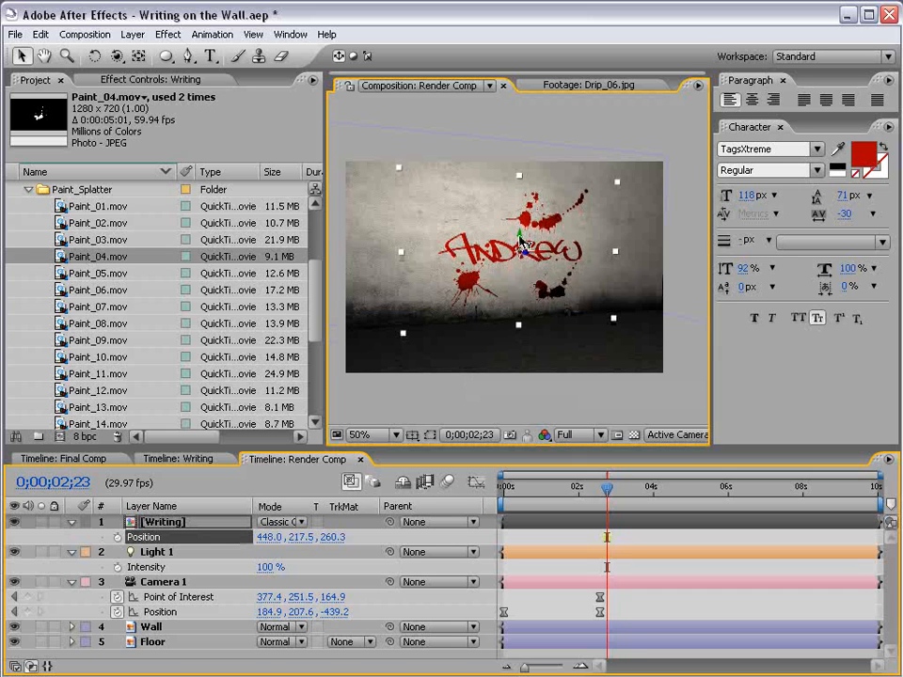
left_click(600, 547)
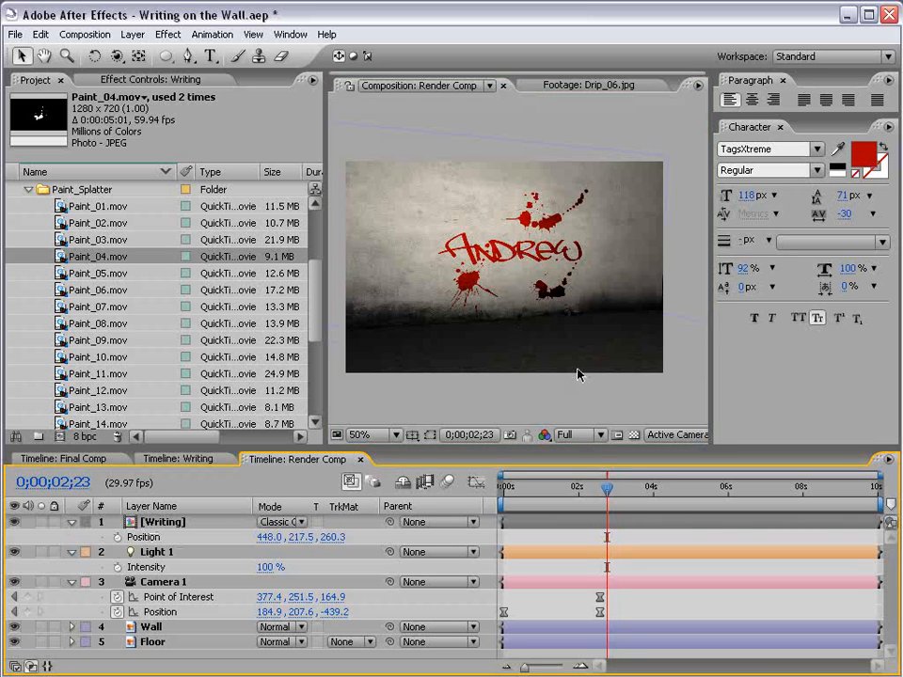
- Preview the camera move with the paint splatters in Render Comp and scrub to 0;00;00;23
key("KP_0")
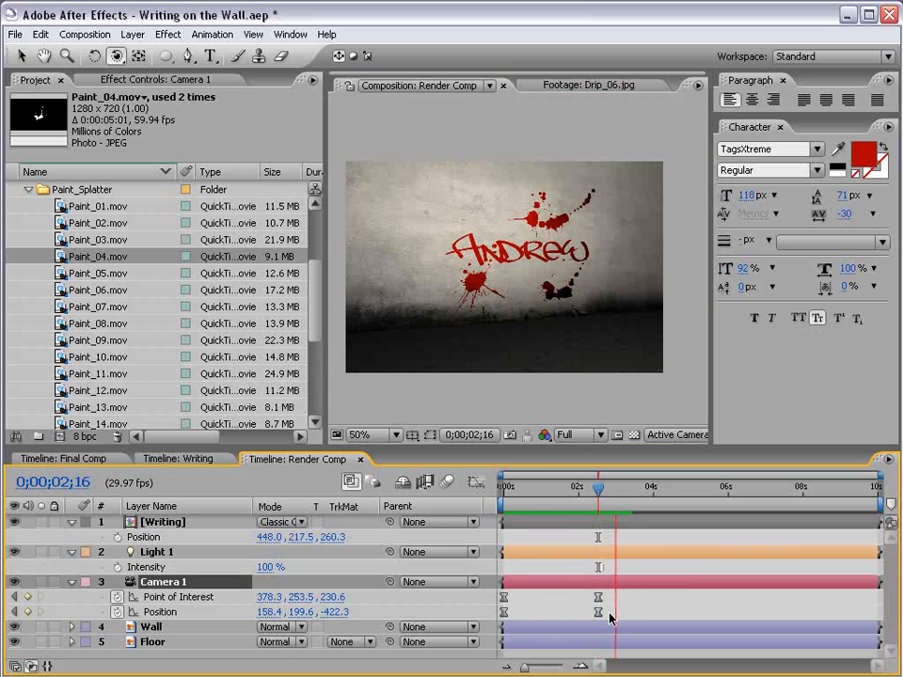
key("space")
mouse_move(527, 484)
left_mouse_down()
mouse_move(589, 486)
mouse_move(533, 501)
left_mouse_up()
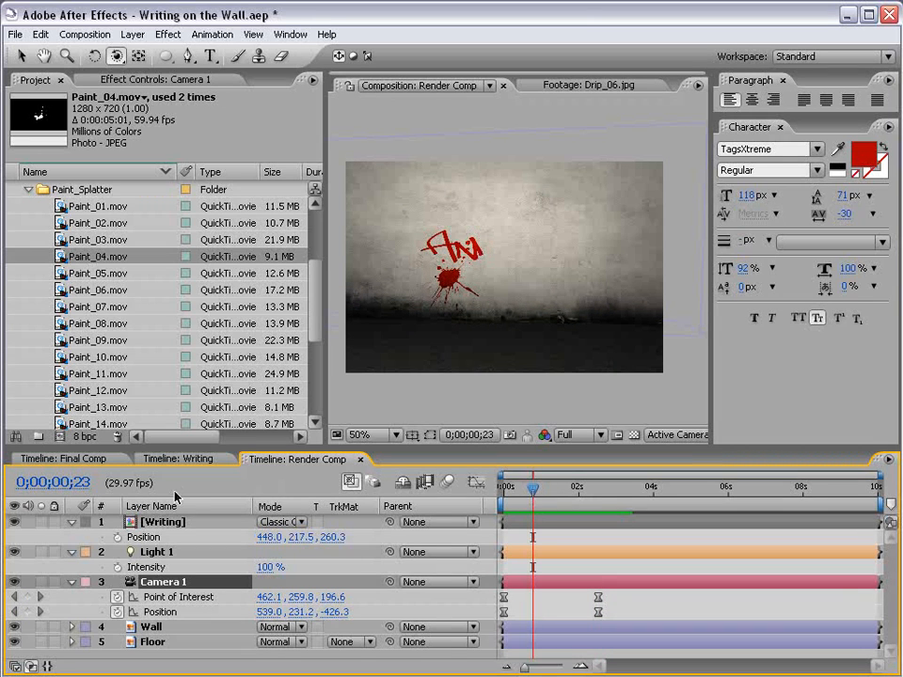
- Collapse the Writing, Light 1 and Camera 1 layer properties, save the project, and preview up to 0;00;02;01
left_click(71, 521)
left_click(72, 536)
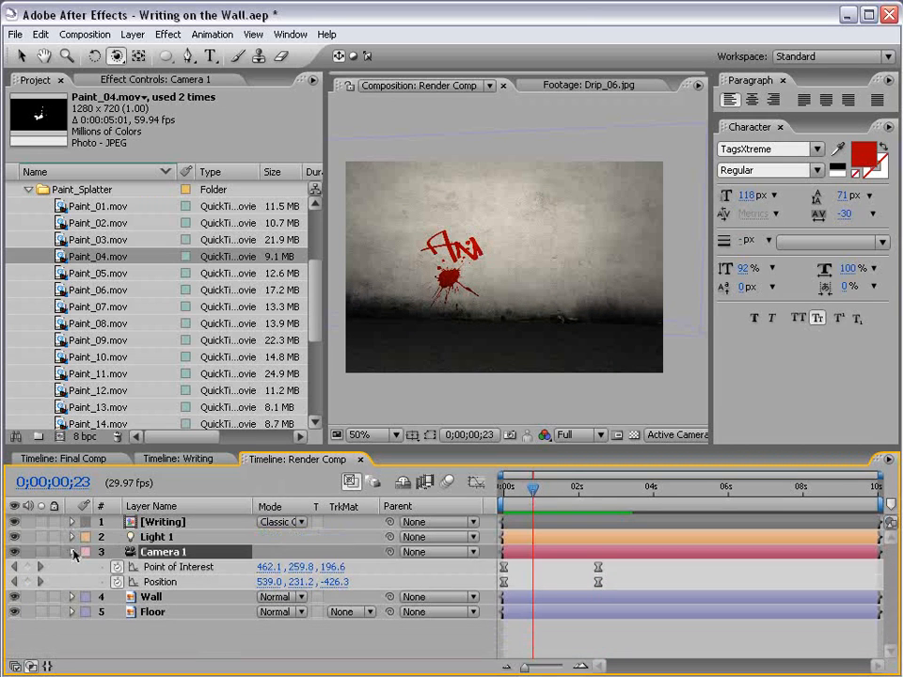
left_click(72, 551)
key("v")
key("space")
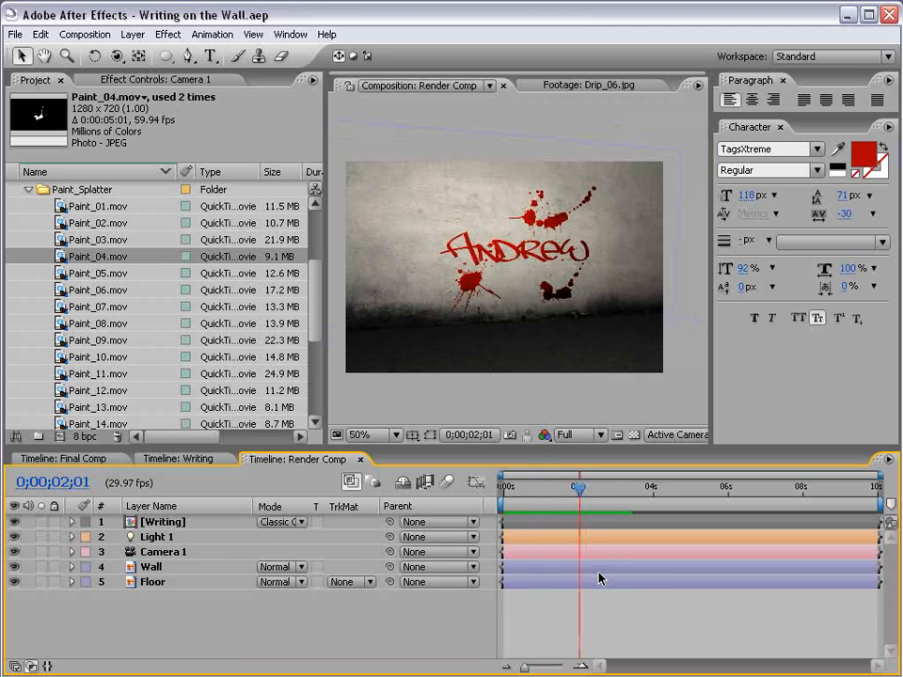
- Examine the splattered writing on the wall at 100% magnification at 0;00;02;01
left_click(318, 334)
left_click_drag(318, 334, 318, 272)
left_click(567, 624)
key("period")
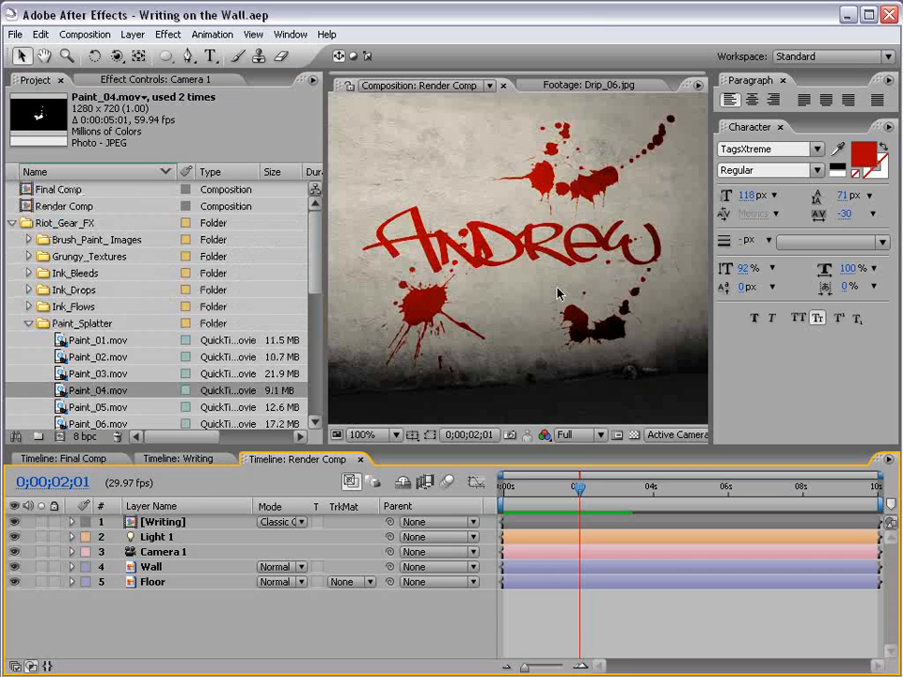
- Duplicate the Writing layer in Render Comp and apply Fast Blur with a Blurriness of 31.0 to the upper copy
left_click(100, 527)
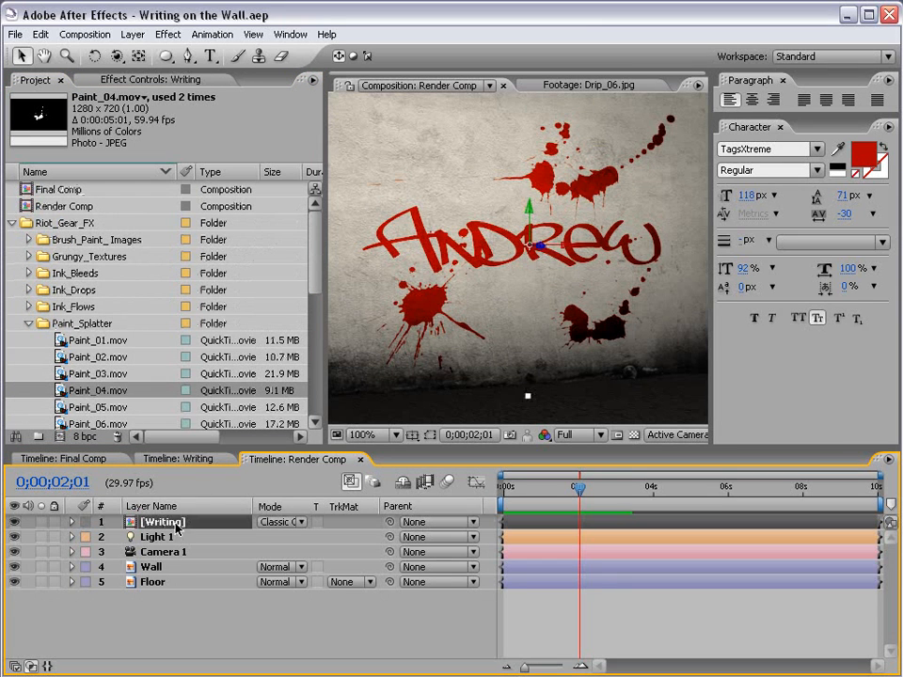
key("ctrl+d")
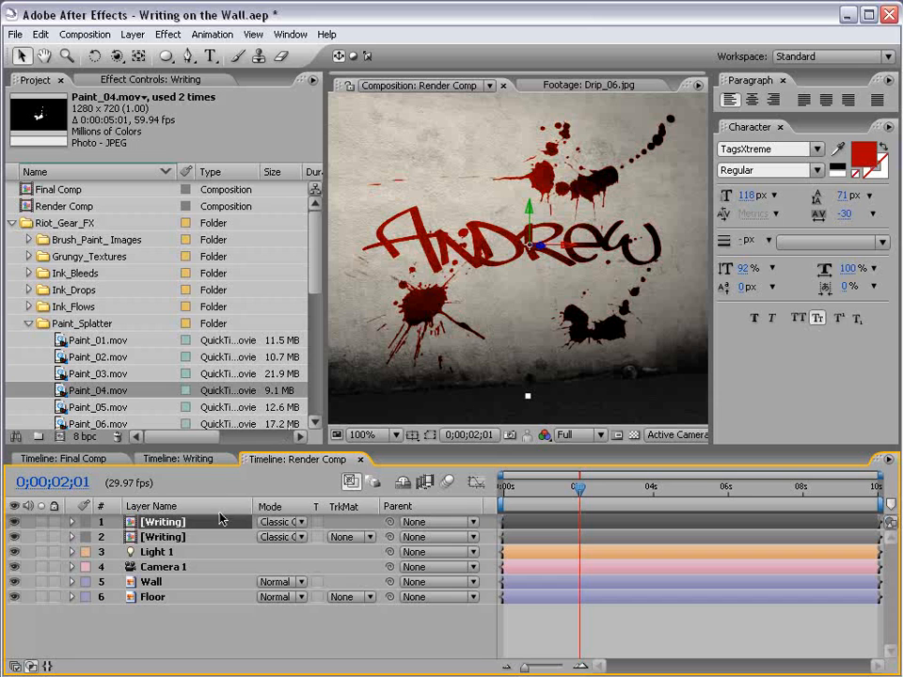
left_click(170, 34)
mouse_move(199, 180)
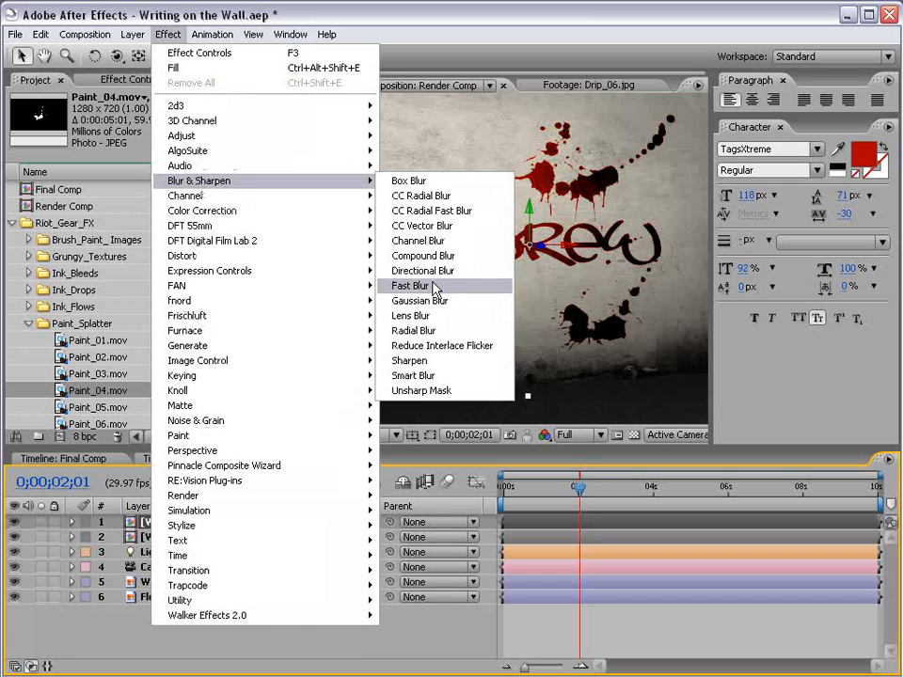
left_click(403, 286)
left_click_drag(151, 143, 175, 141)
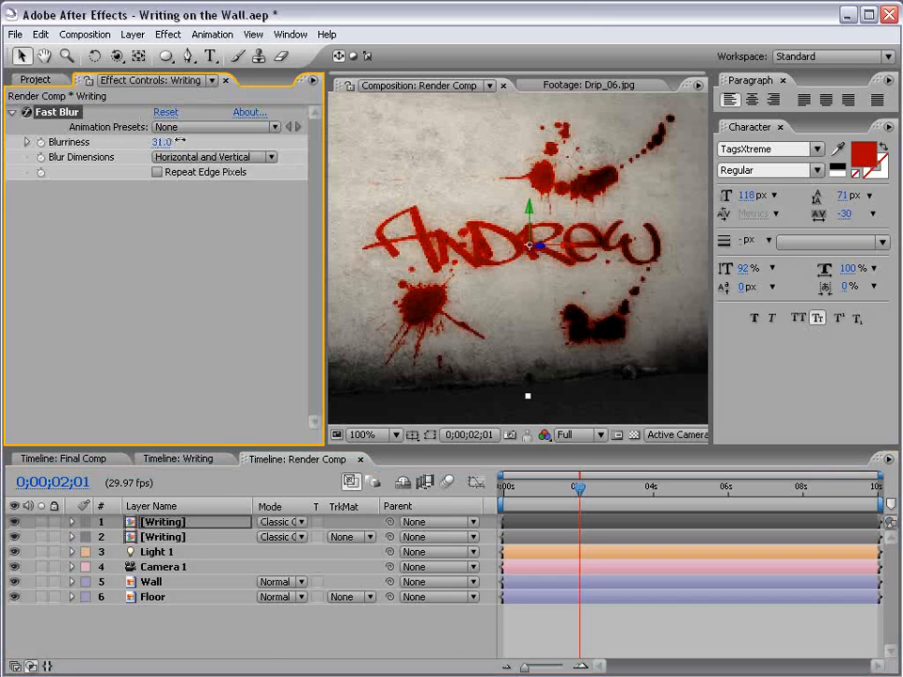
- Set the blurred Writing copy's Opacity to 68% and its Fast Blur Blurriness to 29.0, and check the glow on the wall
key("t")
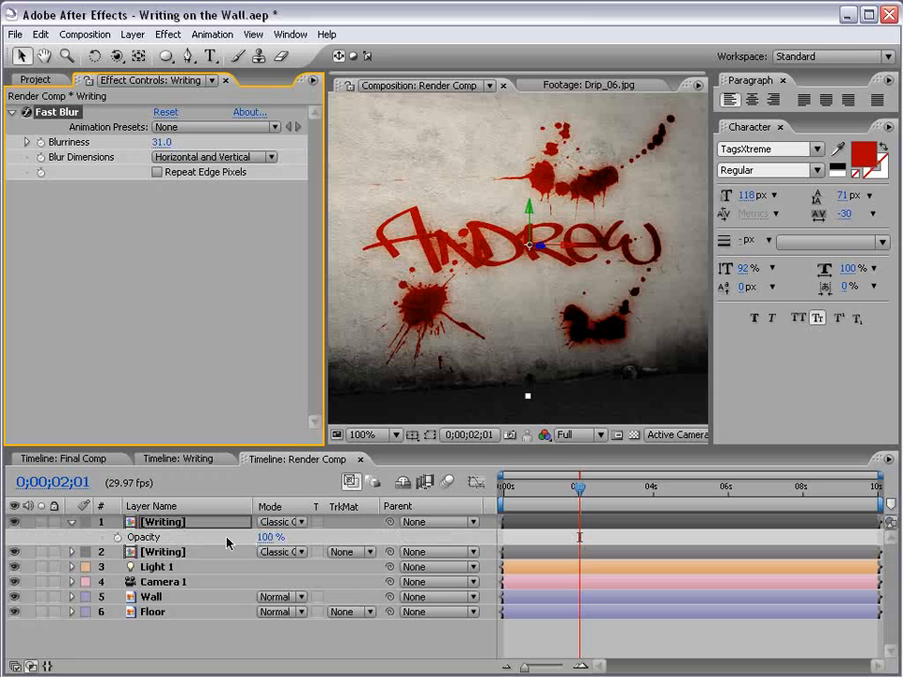
left_click_drag(265, 538, 235, 539)
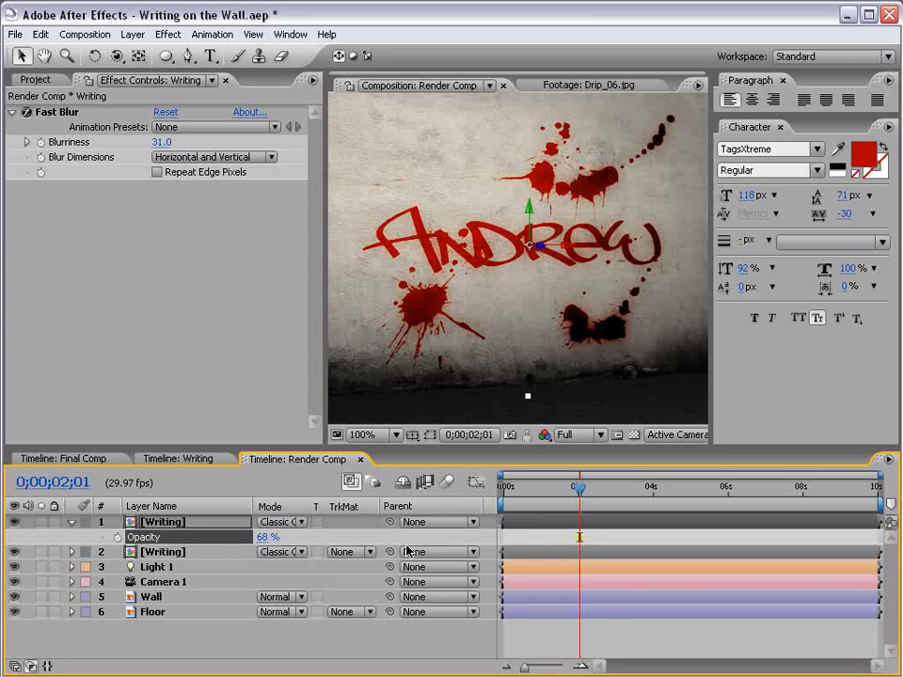
mouse_move(162, 141)
left_mouse_down()
mouse_move(122, 138)
mouse_move(148, 138)
left_mouse_up()
scroll(516, 331, "down", 2)
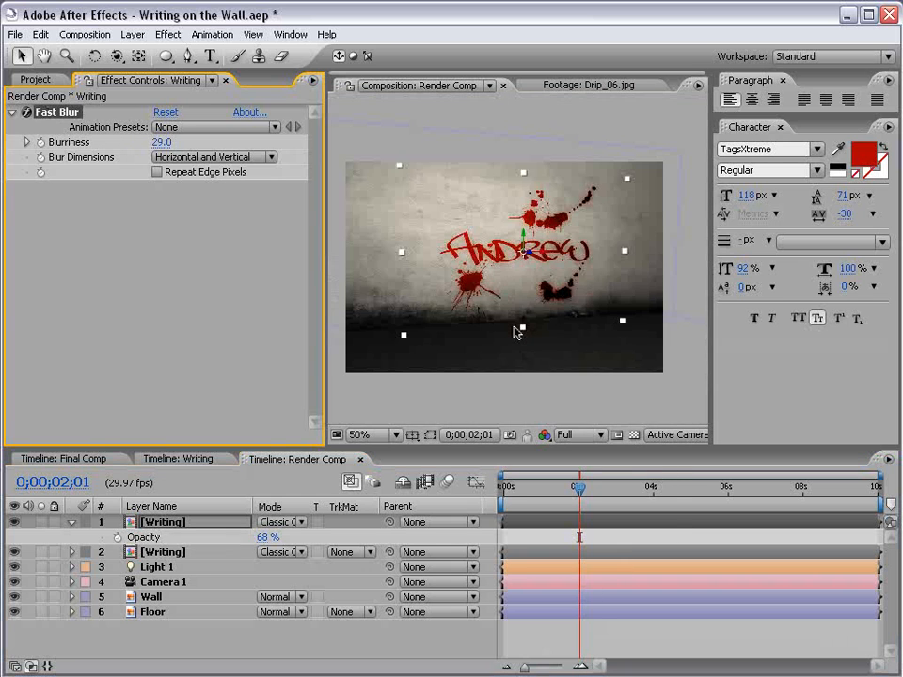
scroll(516, 331, "up", 2)
key("grave")
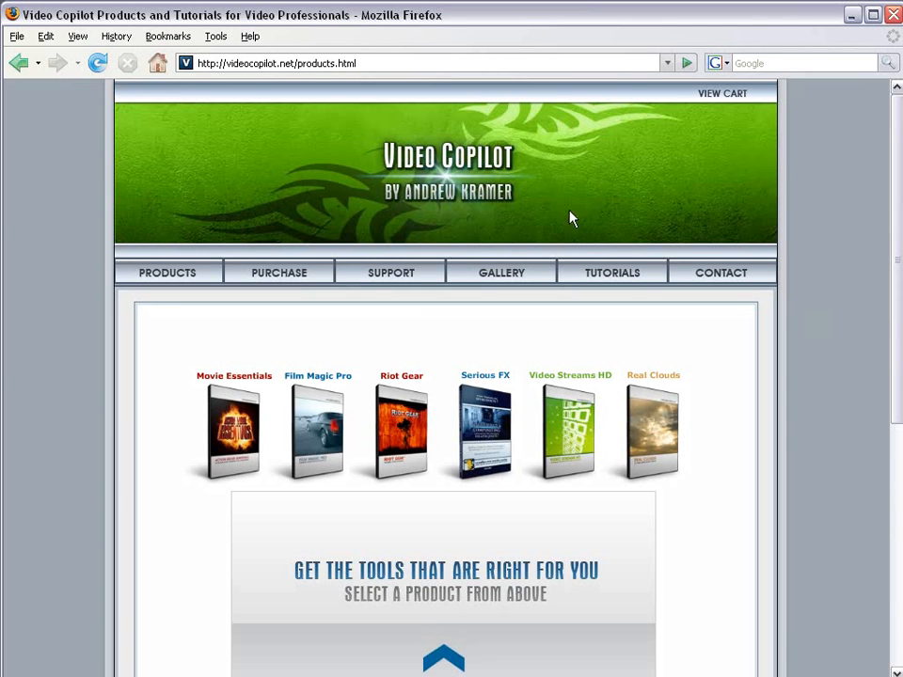
- Switch to Firefox and view the Action Movie Essentials and Riot Gear previews on the Video Copilot products page
mouse_move(228, 420)
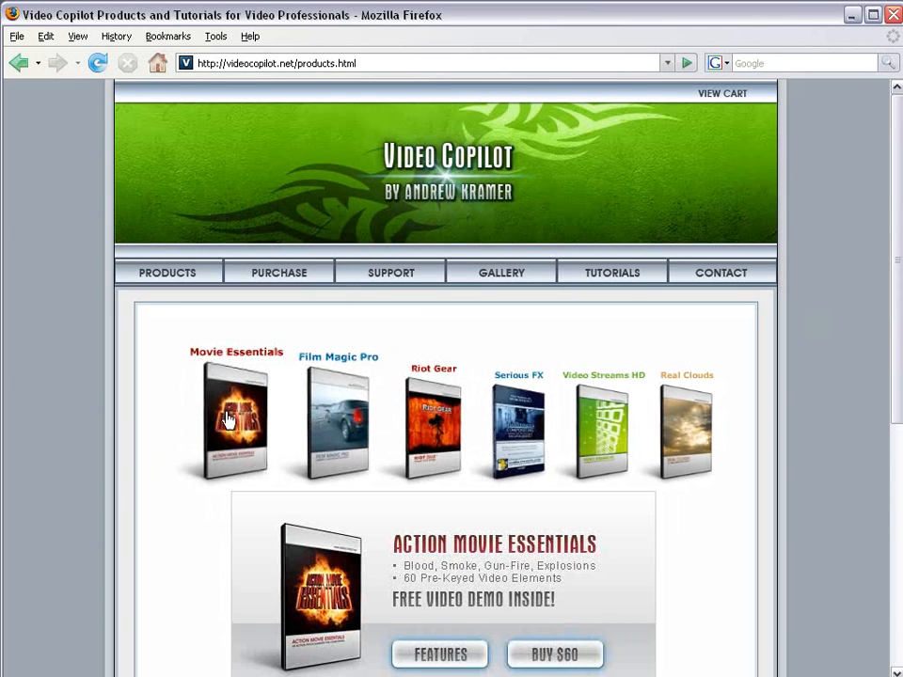
mouse_move(383, 426)
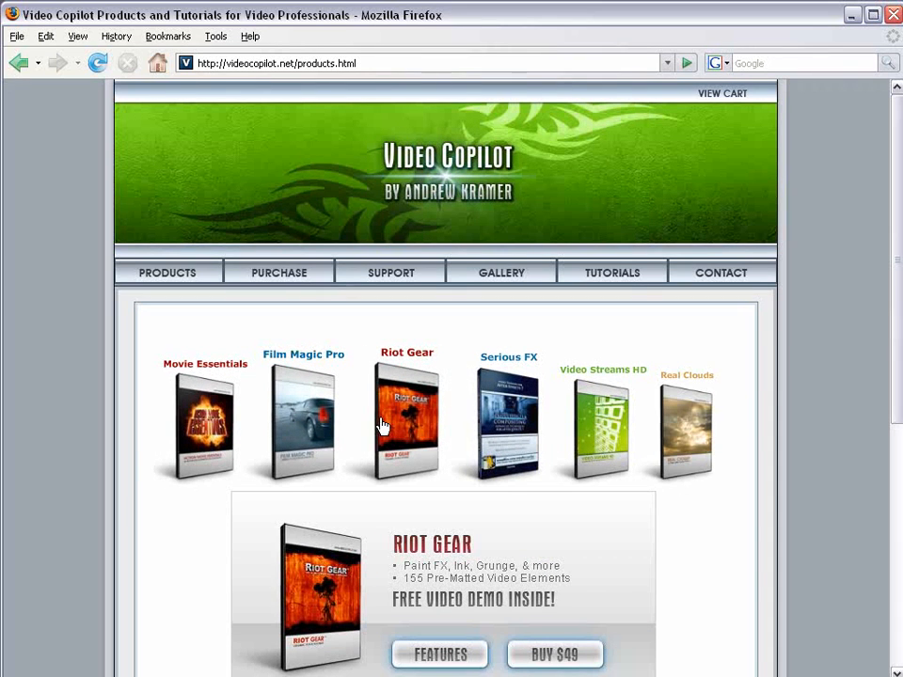